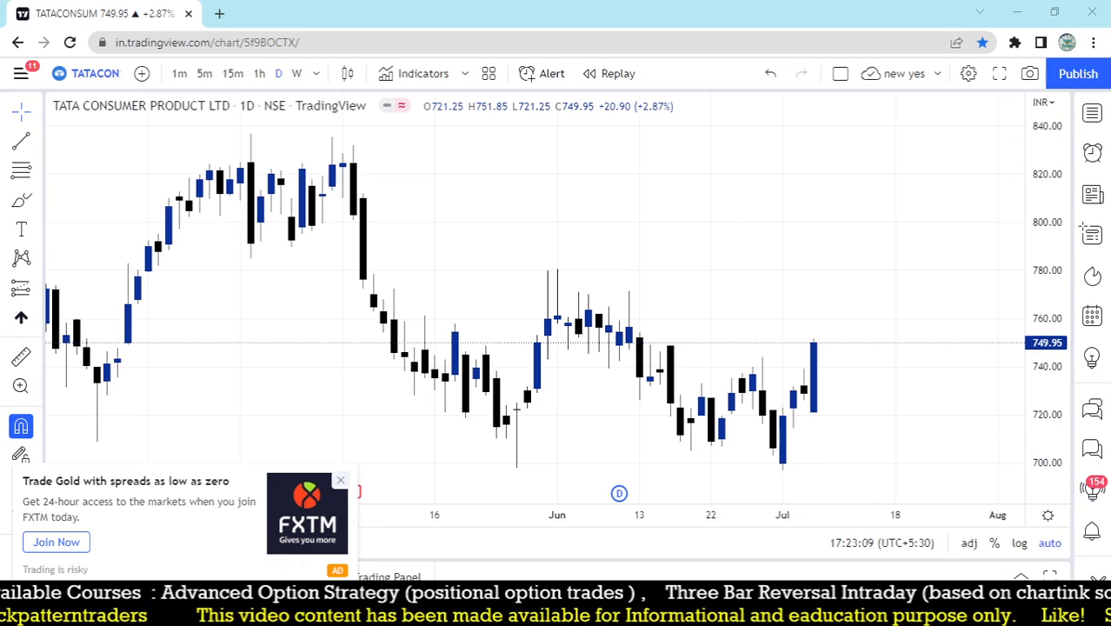
- Close the FXTM advertisement covering the TATACONSUM chart
{"action": "left_click", "coordinate": [340, 481]}
{"action": "mouse_move", "coordinate": [460, 618]}
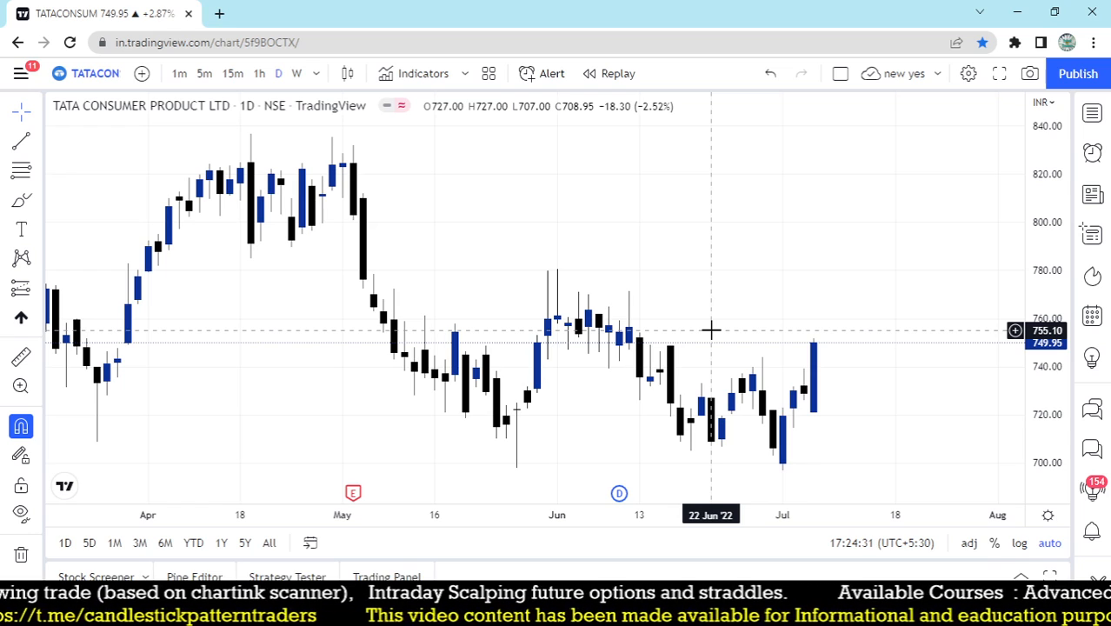
- Open Chartink's stock screener in a new browser tab and set the scan segment to futures
{"action": "left_click", "coordinate": [220, 14]}
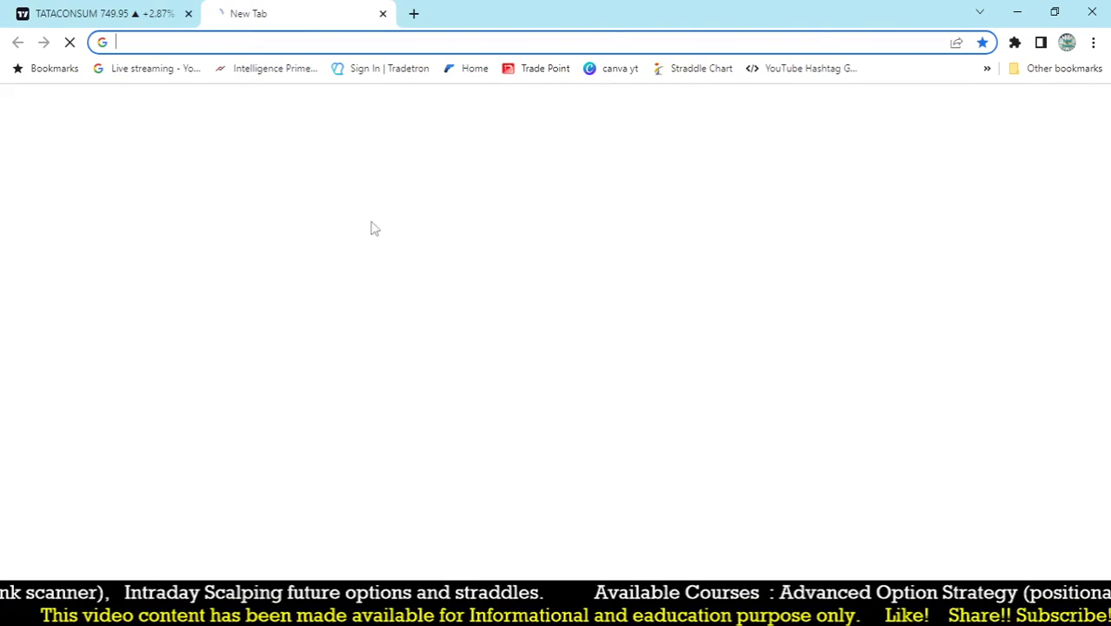
{"action": "type", "text": "c"}
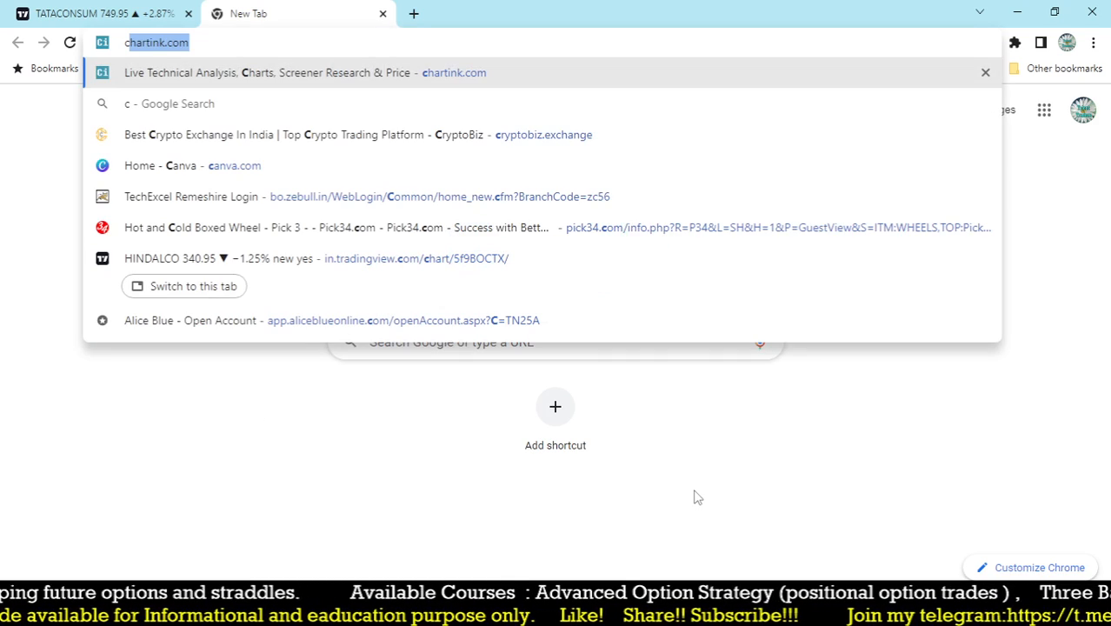
{"action": "key", "text": "Return"}
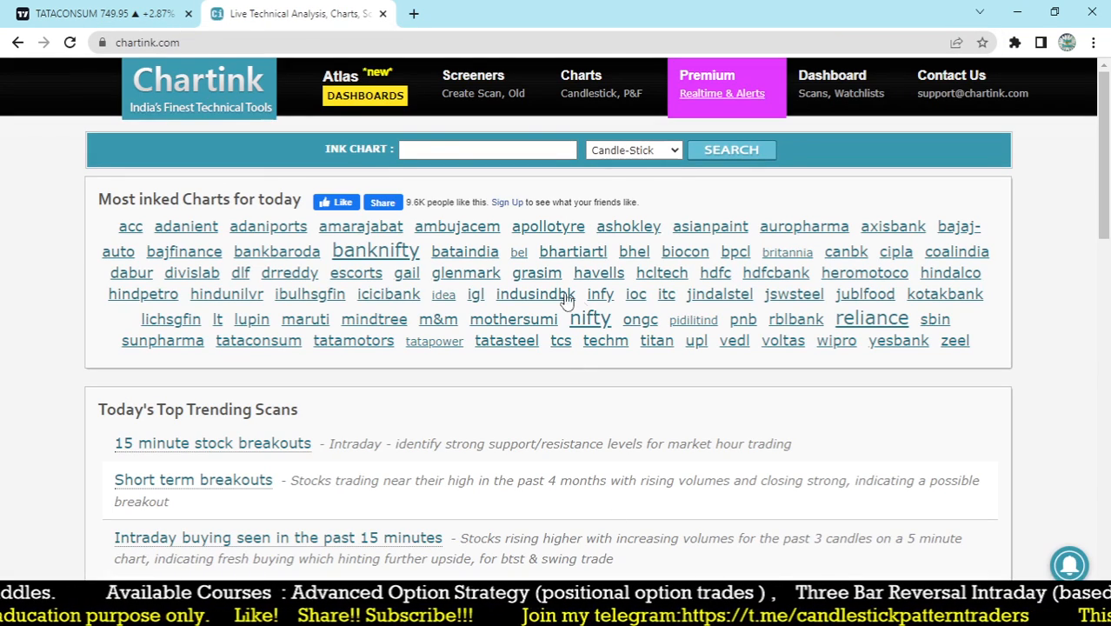
{"action": "left_click", "coordinate": [469, 87]}
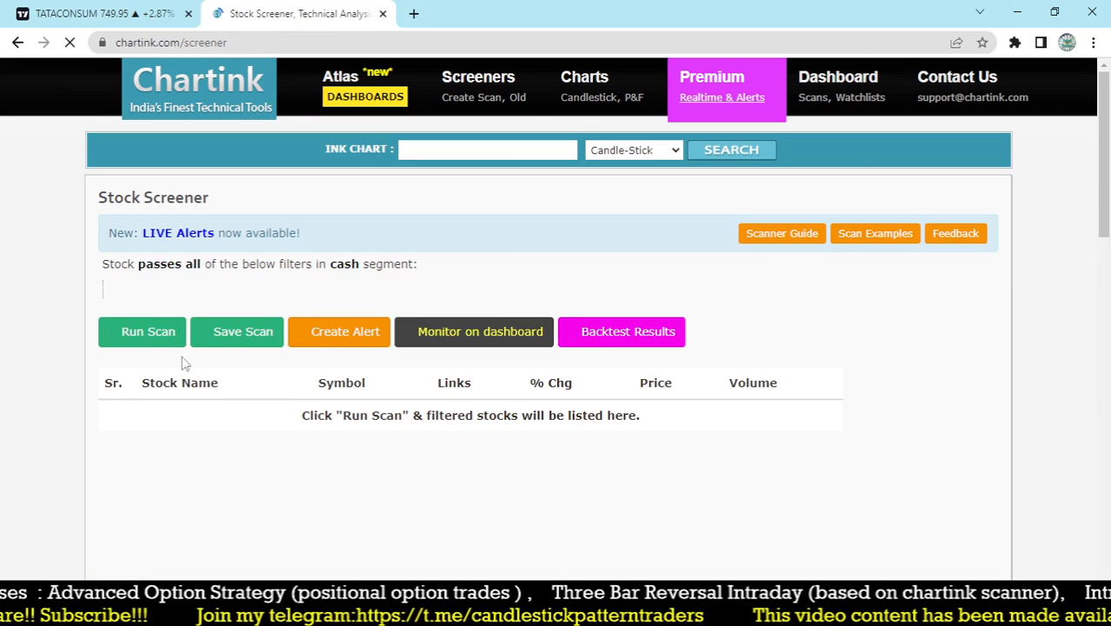
{"action": "left_click", "coordinate": [343, 264]}
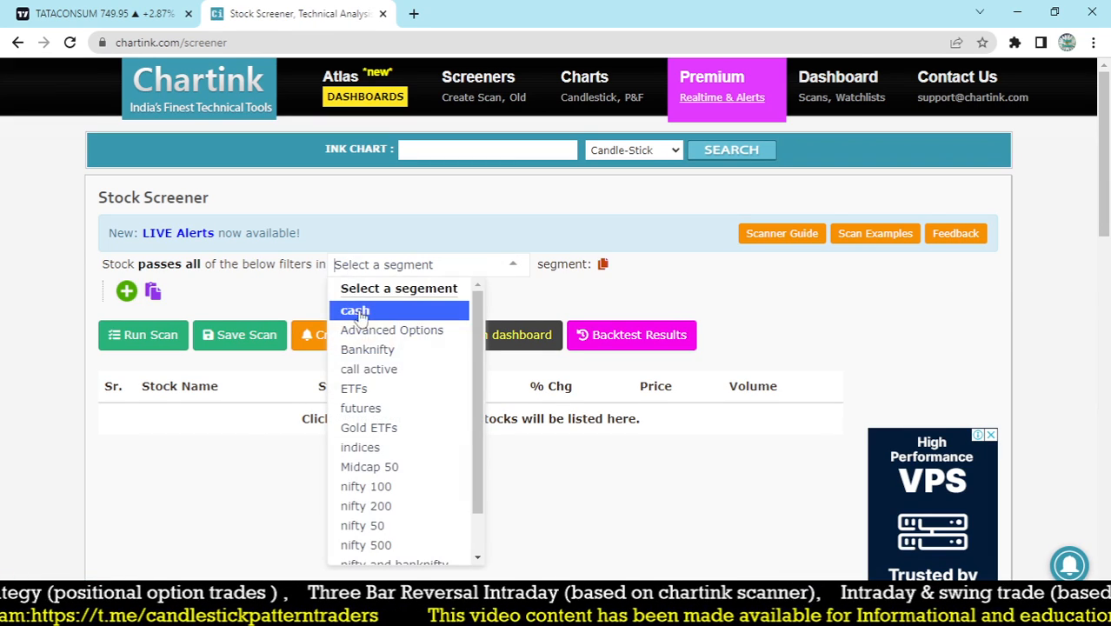
{"action": "left_click", "coordinate": [375, 408]}
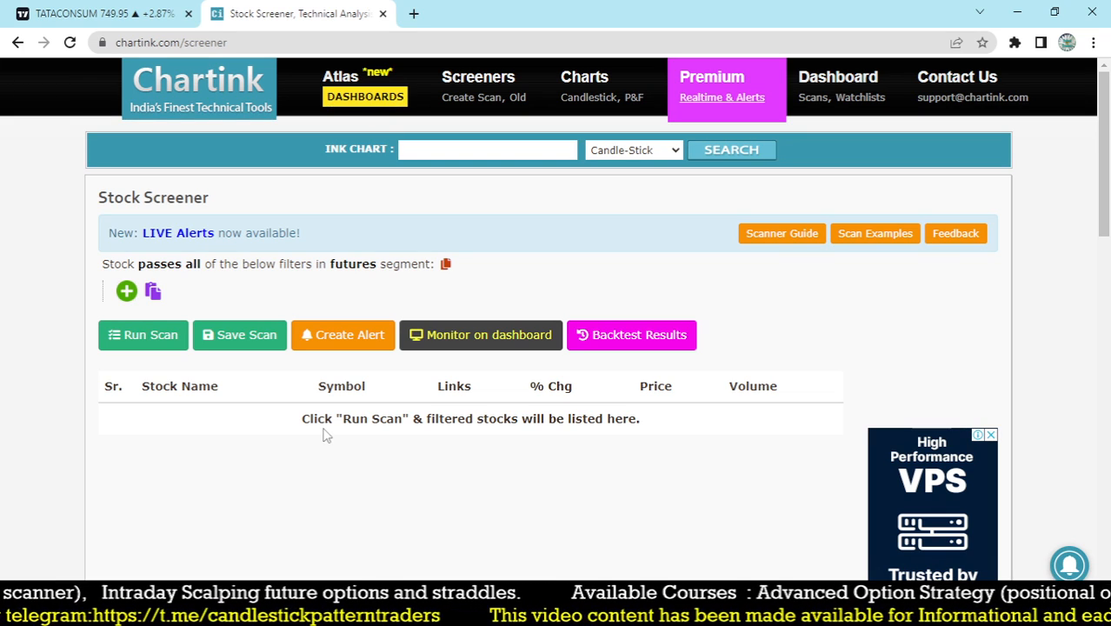
- Add a filter for Latest Close Greater than equal to Latest Open and run the scan
{"action": "left_click", "coordinate": [127, 291]}
{"action": "left_click", "coordinate": [134, 288]}
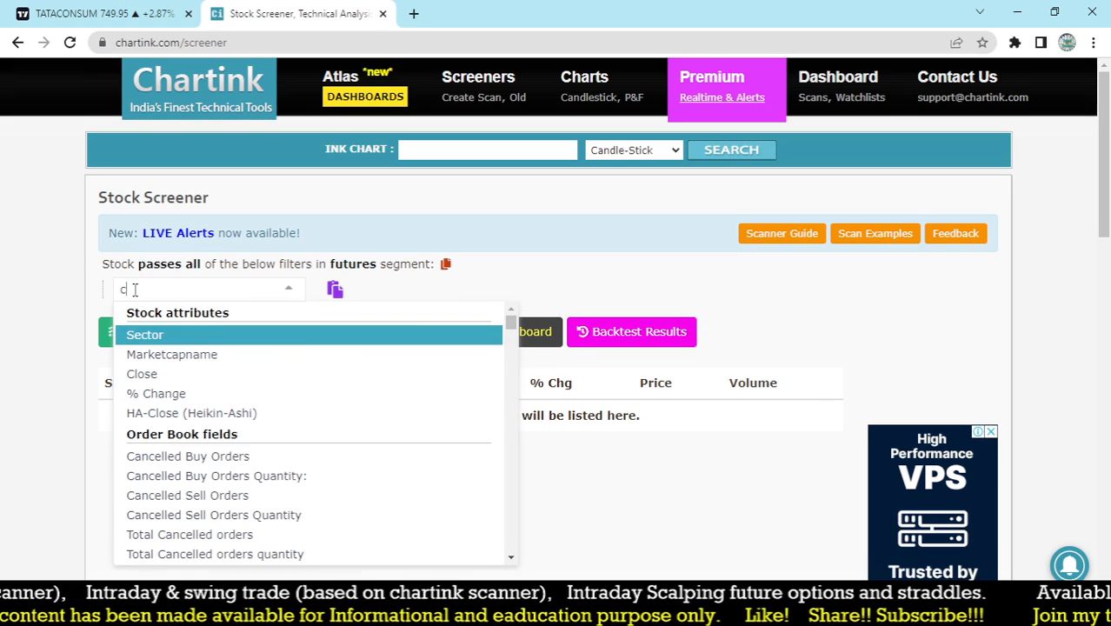
{"action": "type", "text": "co"}
{"action": "key", "text": "BackSpace"}
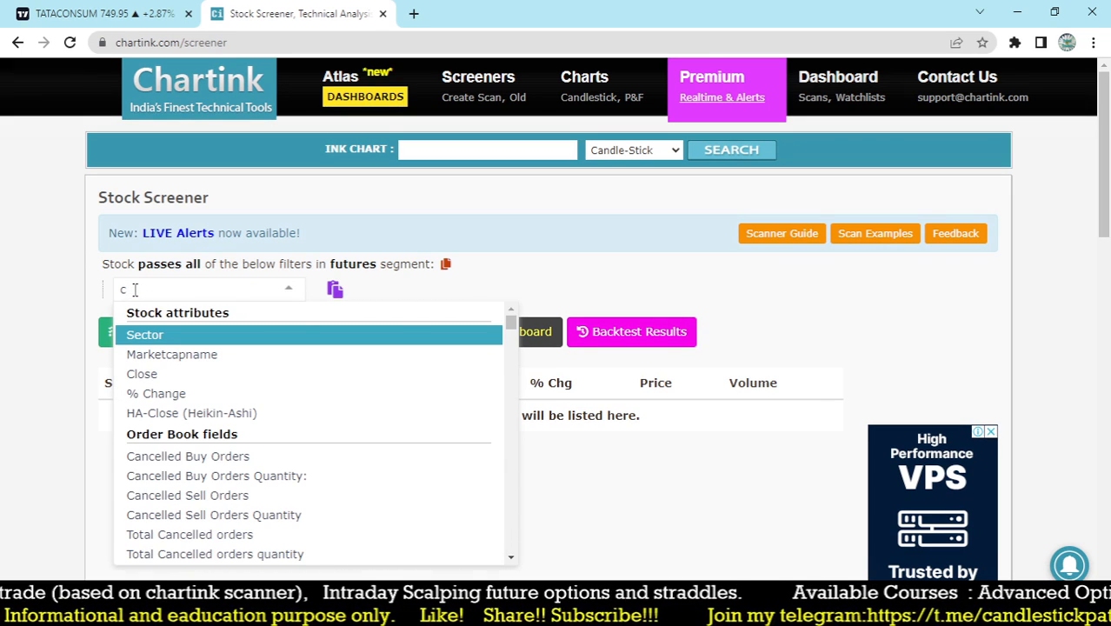
{"action": "type", "text": "lose"}
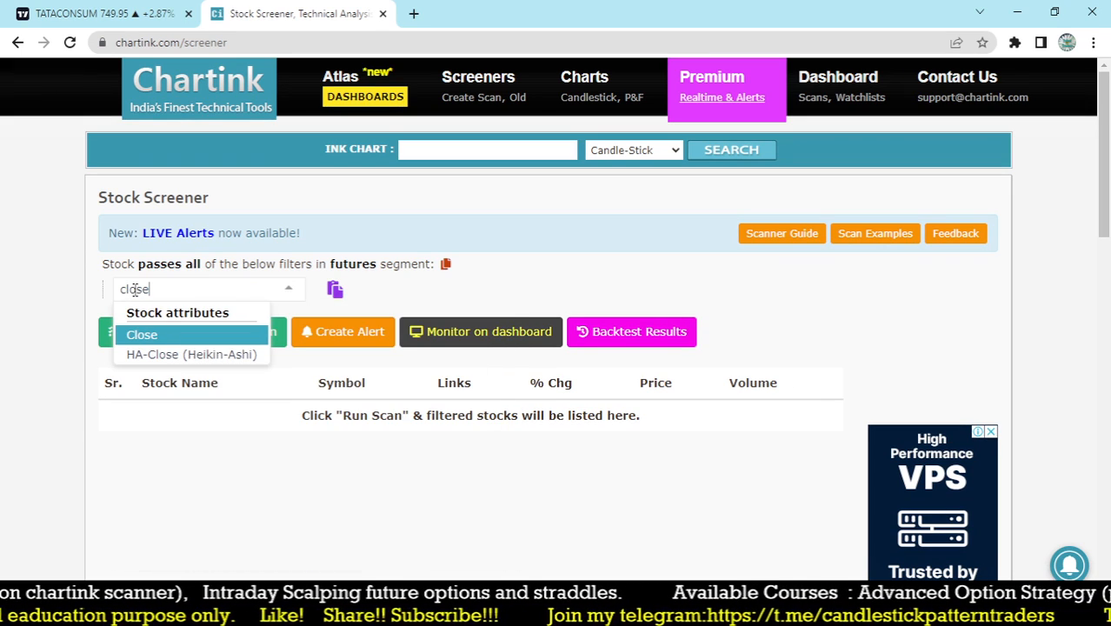
{"action": "left_click", "coordinate": [148, 335]}
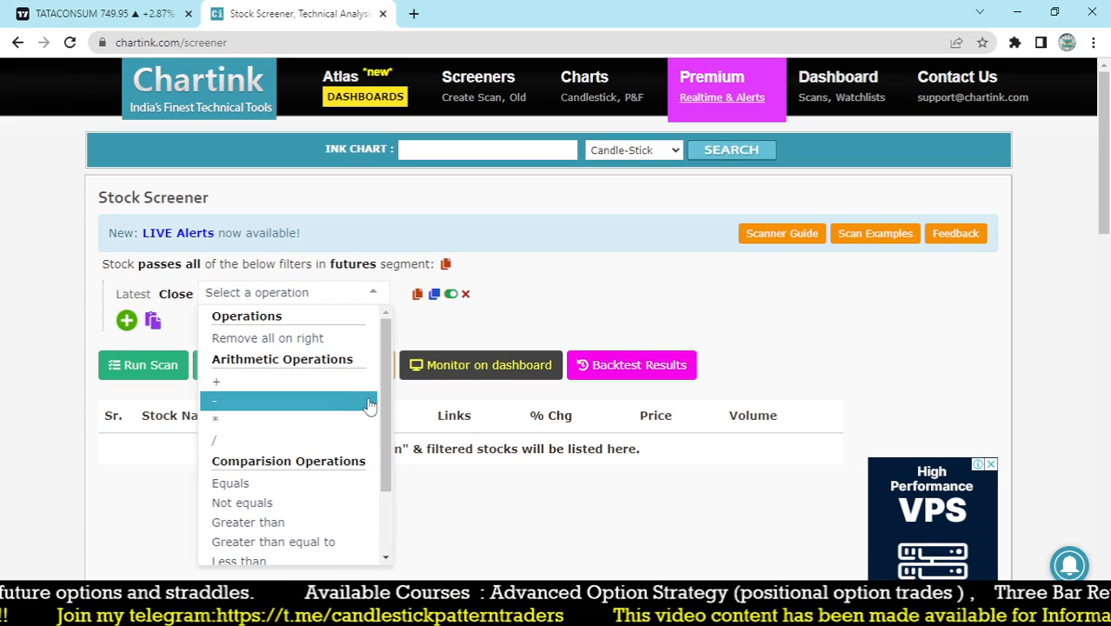
{"action": "type", "text": "gr"}
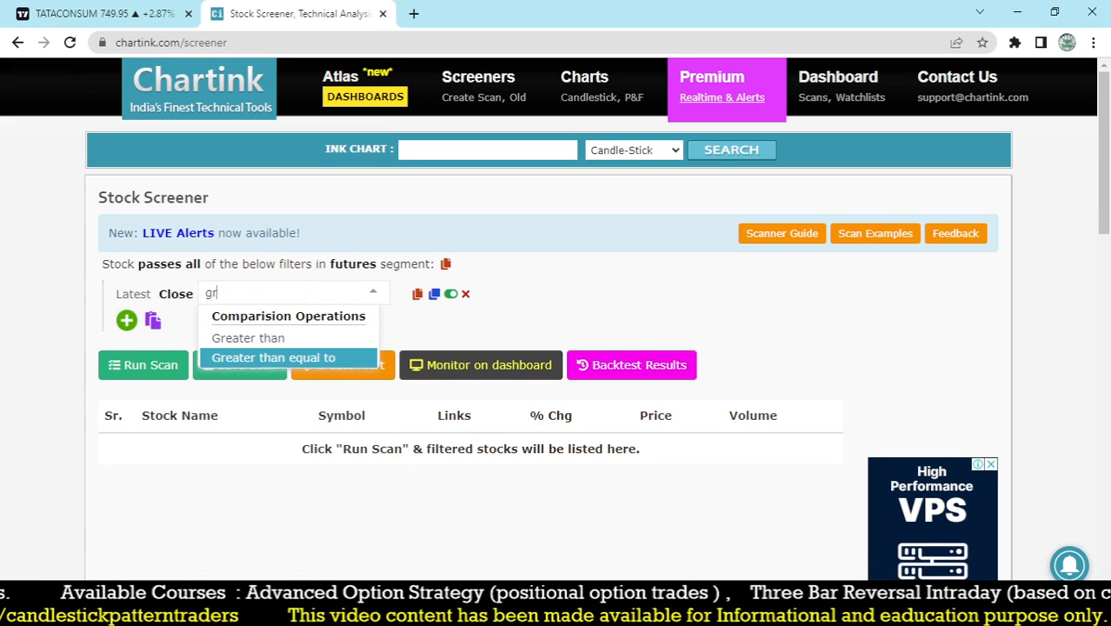
{"action": "left_click", "coordinate": [324, 359]}
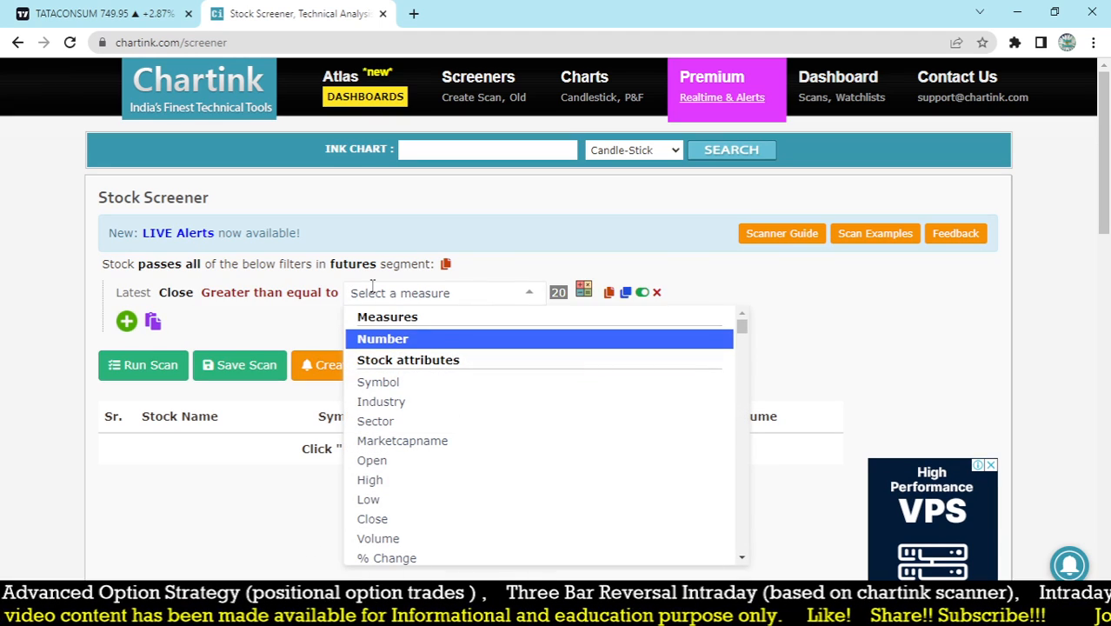
{"action": "type", "text": "op"}
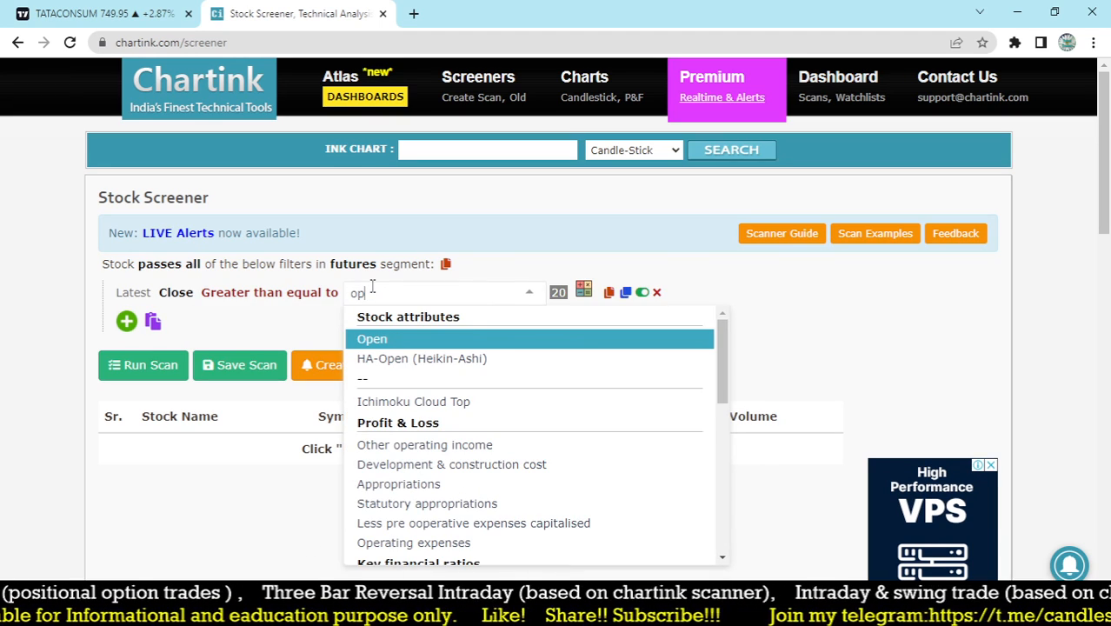
{"action": "left_click", "coordinate": [369, 338]}
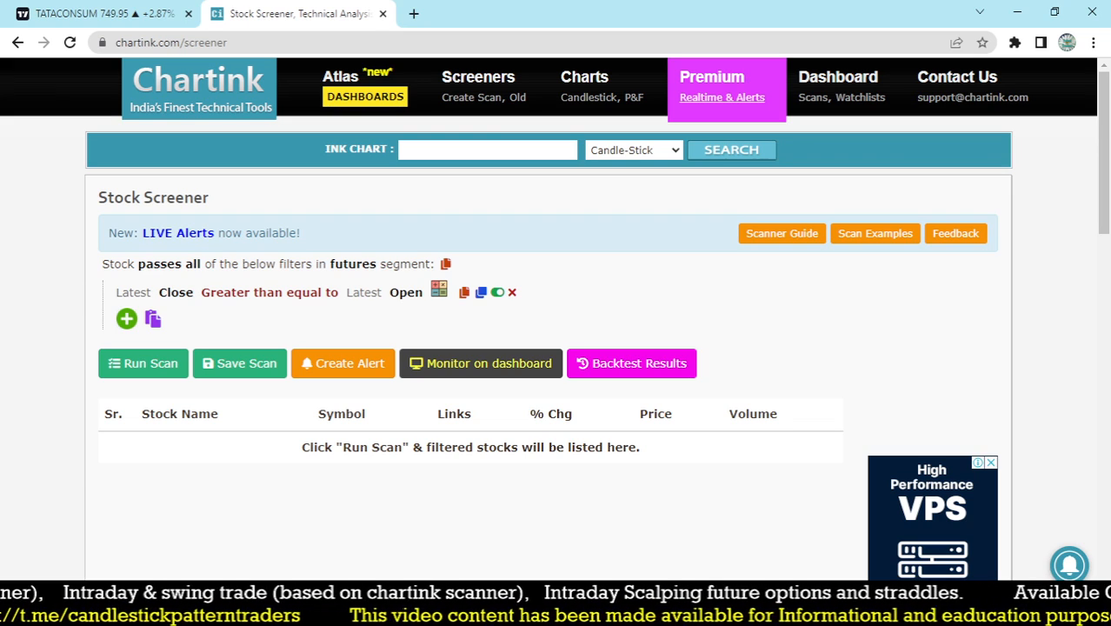
{"action": "left_click", "coordinate": [130, 370]}
{"action": "scroll", "coordinate": [365, 334], "scroll_direction": "down", "scroll_amount": 1}
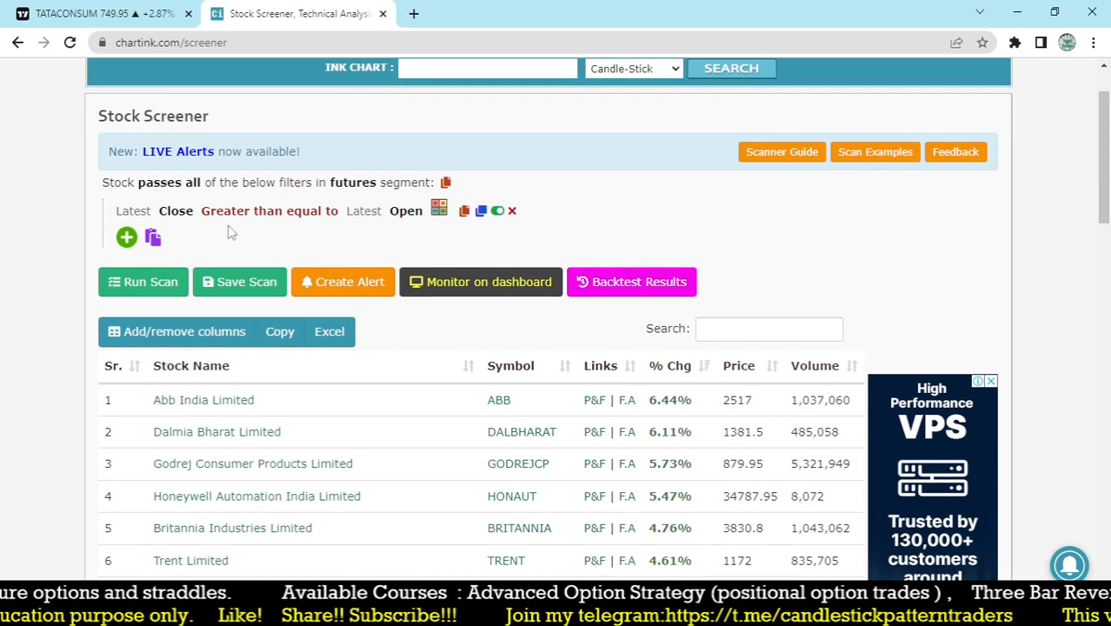
- Change the filter's comparison between Close and Open to Equals and rerun the scan
{"action": "left_click", "coordinate": [272, 212]}
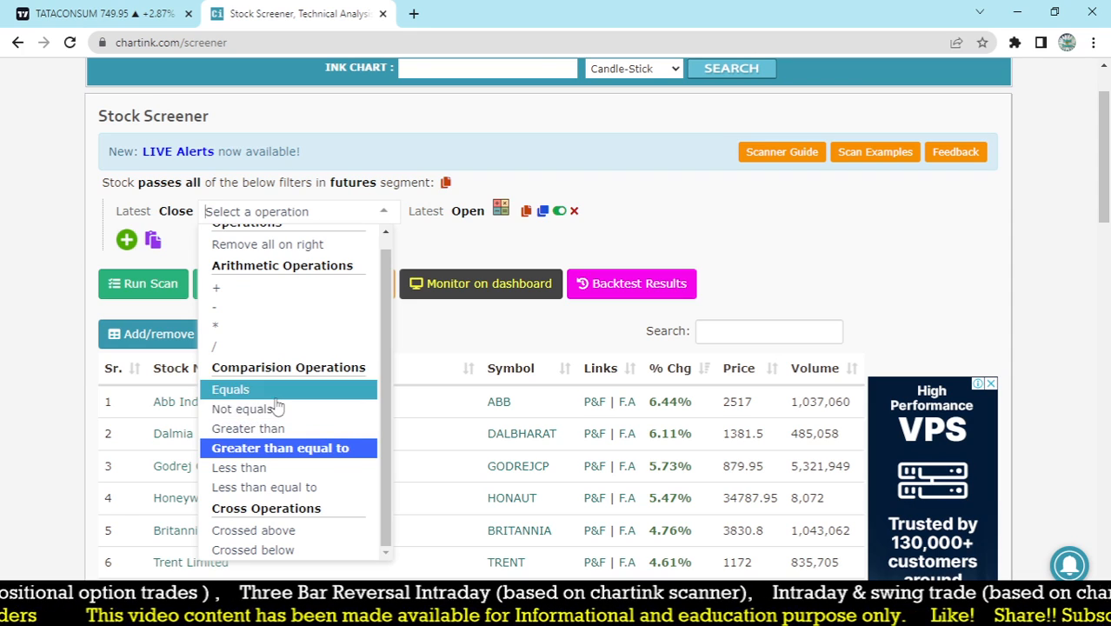
{"action": "left_click", "coordinate": [249, 394]}
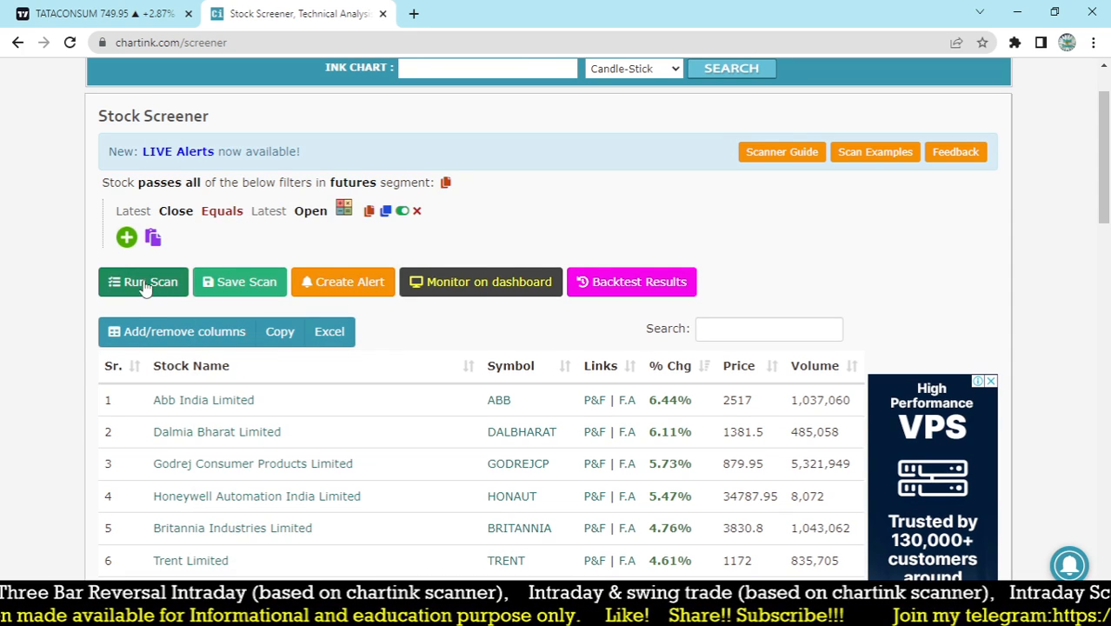
{"action": "left_click", "coordinate": [146, 284]}
{"action": "scroll", "coordinate": [458, 347], "scroll_direction": "down", "scroll_amount": 10}
{"action": "scroll", "coordinate": [458, 346], "scroll_direction": "up", "scroll_amount": 10}
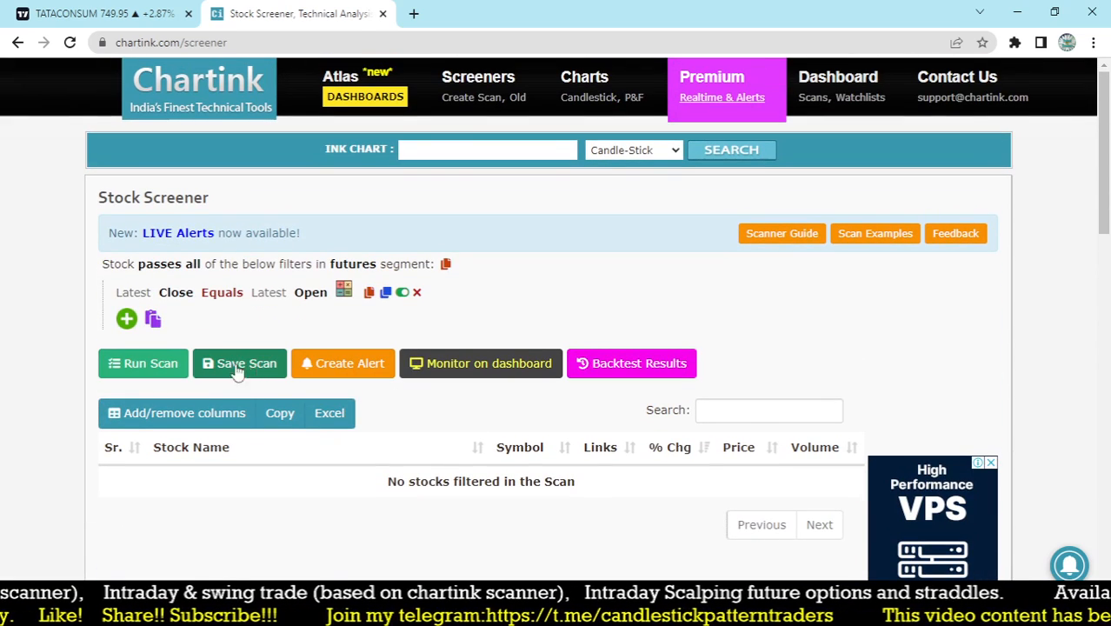
- Save the scan under the name "doji test", leaving its description and category empty
{"action": "left_click", "coordinate": [236, 371]}
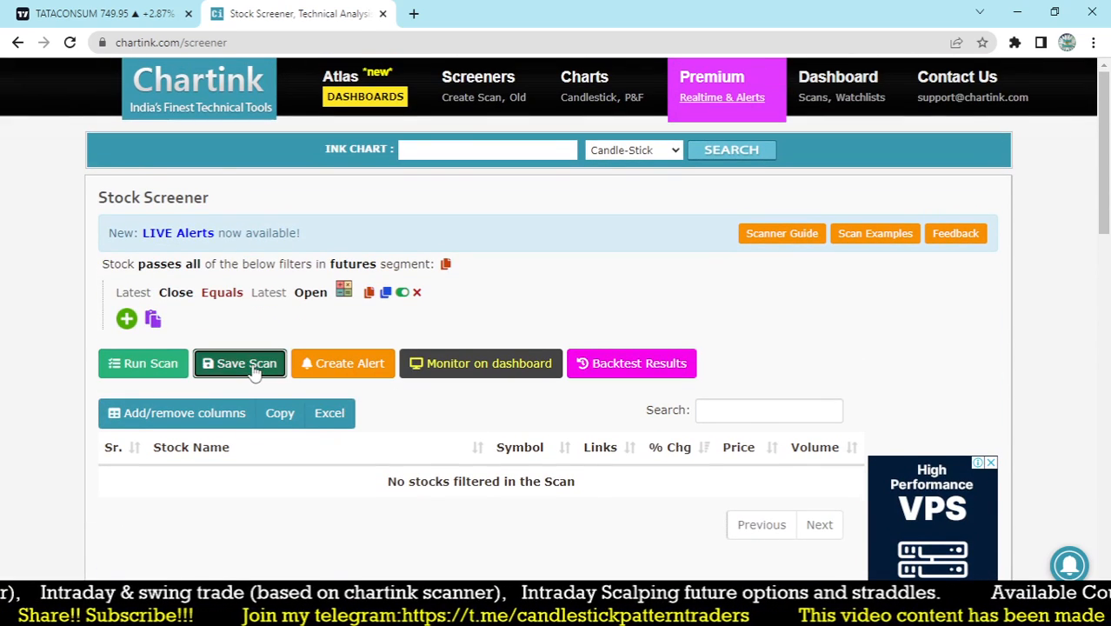
{"action": "left_click", "coordinate": [235, 129]}
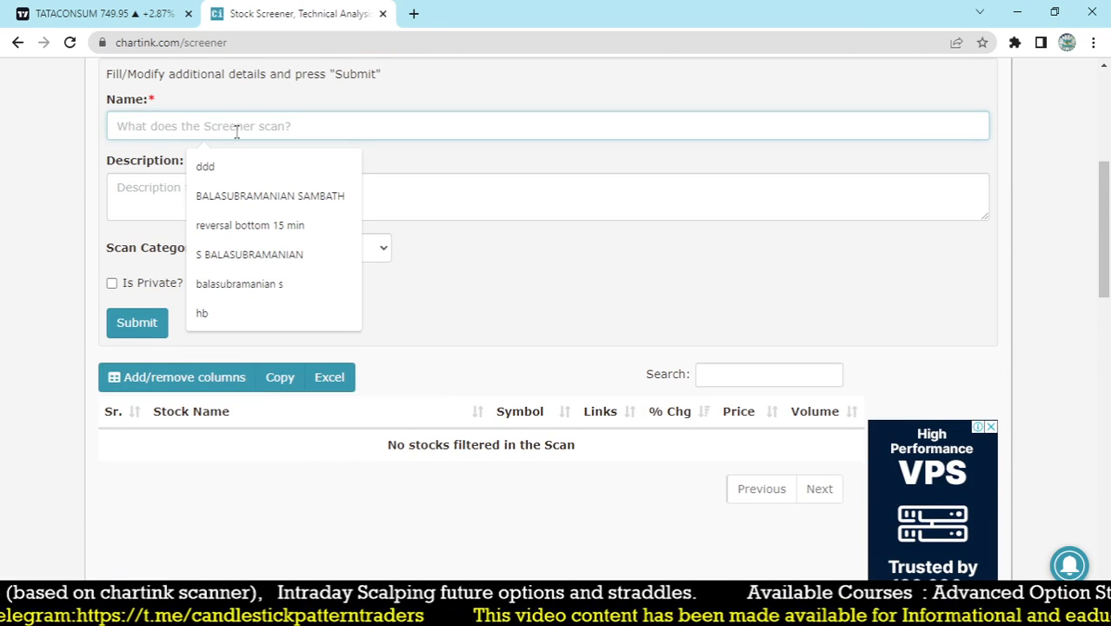
{"action": "type", "text": "doji"}
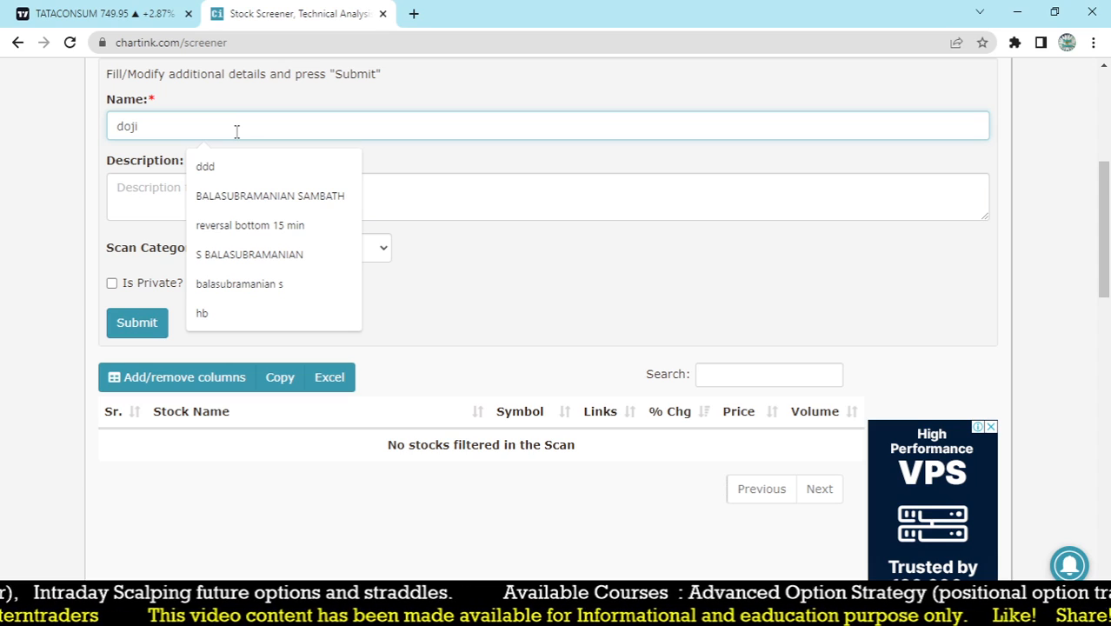
{"action": "key", "text": "Tab"}
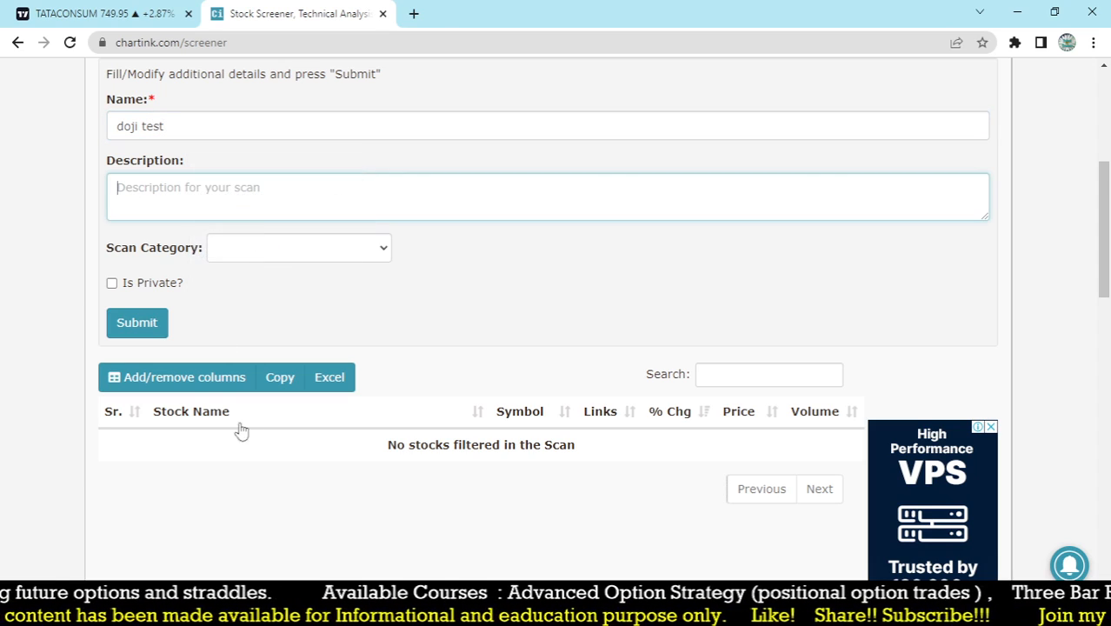
{"action": "left_click", "coordinate": [137, 321]}
- Open the 30 June 2022 entry in the saved scan's backtest chart
{"action": "scroll", "coordinate": [521, 387], "scroll_direction": "down", "scroll_amount": 10}
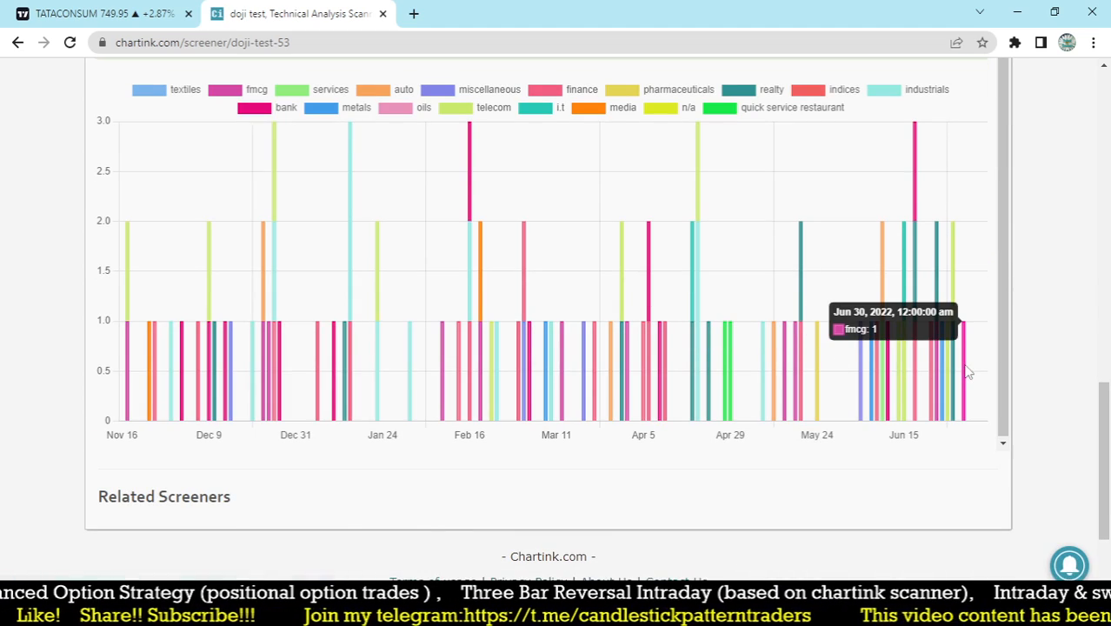
{"action": "left_click", "coordinate": [964, 373]}
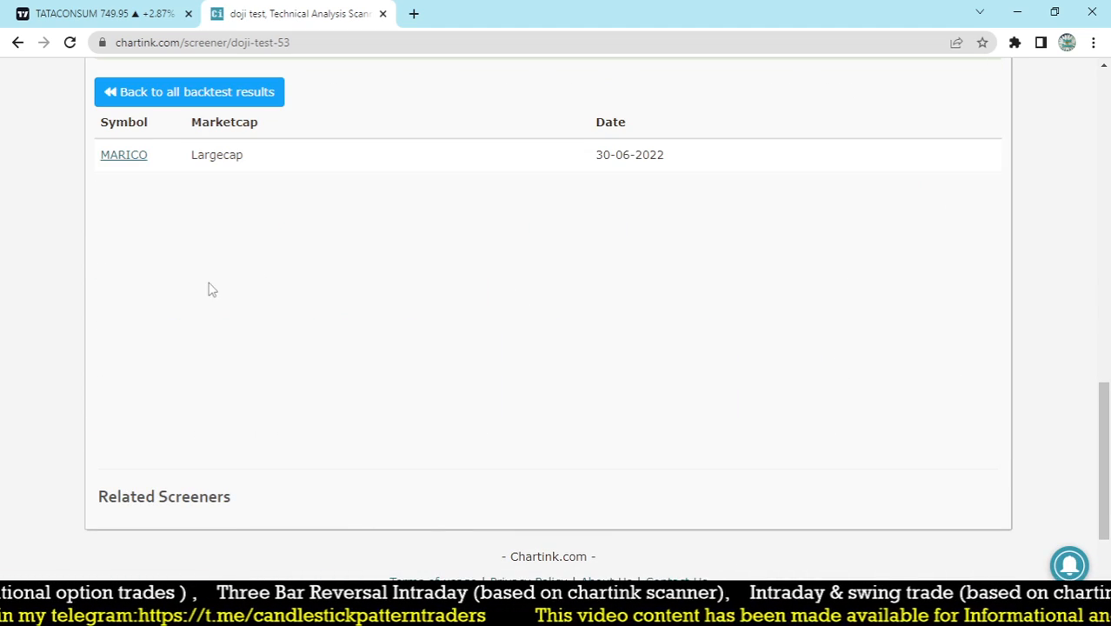
- Switch to TradingView, load the MARICO NSE stock chart and examine the daily candle of 30 June 2022
{"action": "left_click", "coordinate": [109, 11]}
{"action": "type", "text": "MARI"}
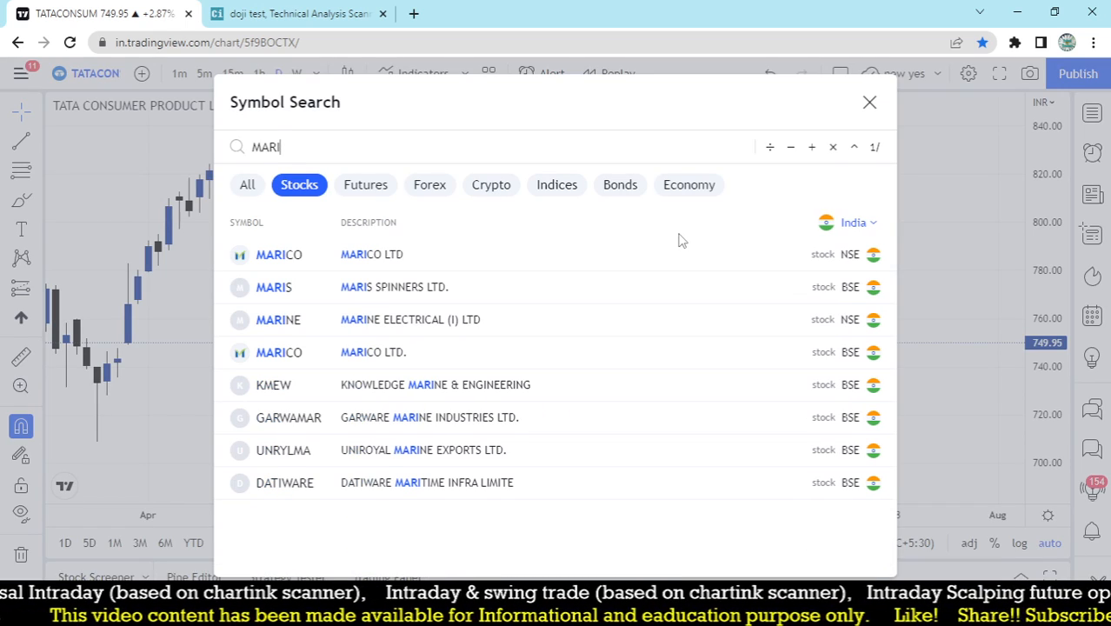
{"action": "left_click", "coordinate": [432, 257]}
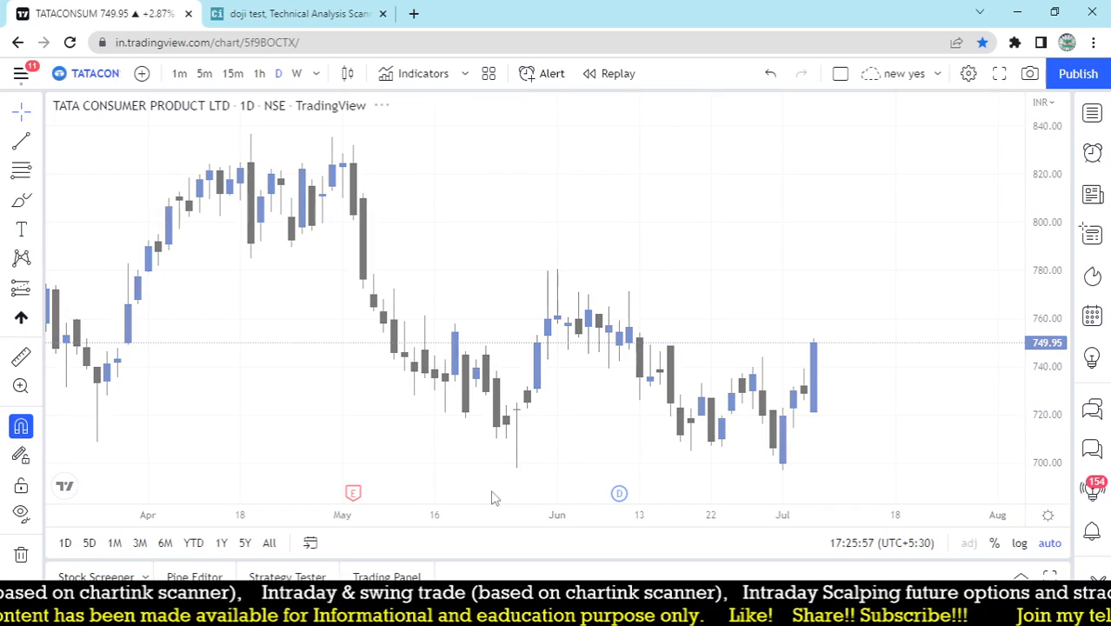
{"action": "scroll", "coordinate": [890, 348], "scroll_direction": "up", "scroll_amount": 4}
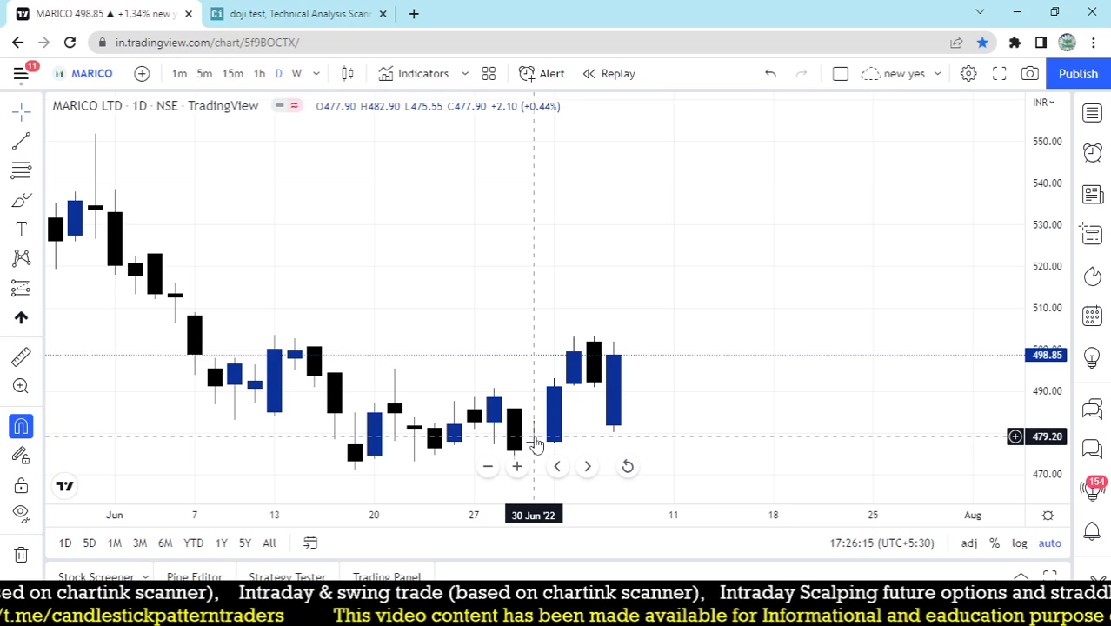
{"action": "scroll", "coordinate": [265, 258], "scroll_direction": "down", "scroll_amount": 2}
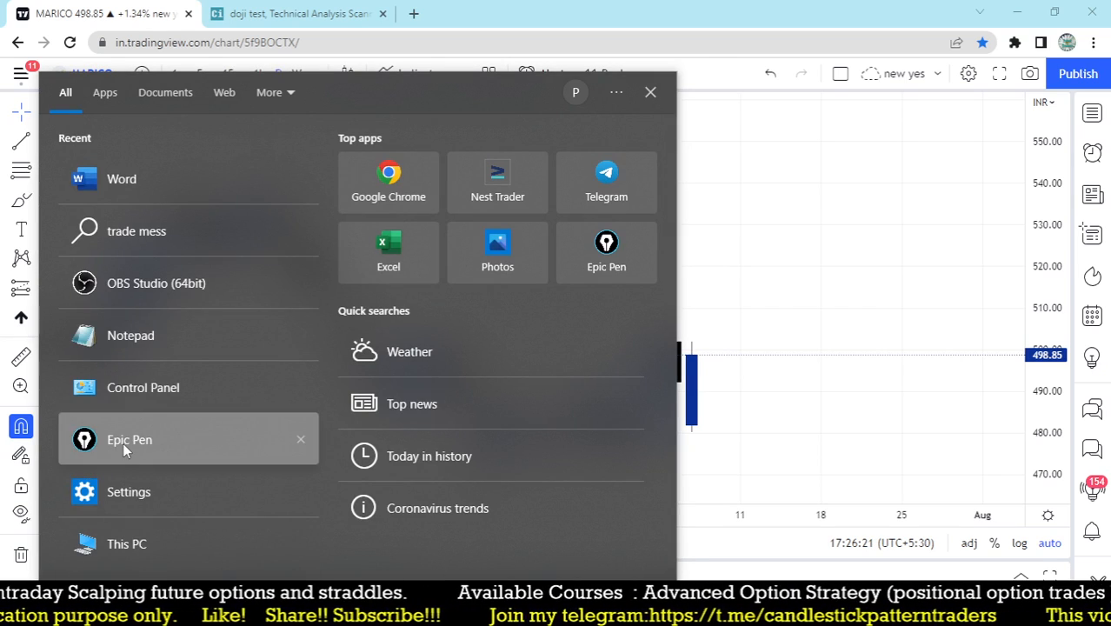
- Launch Epic Pen and mark the late-May peak candle with a rectangle, horizontal level lines and a zigzag along the following decline
{"action": "left_click", "coordinate": [123, 445]}
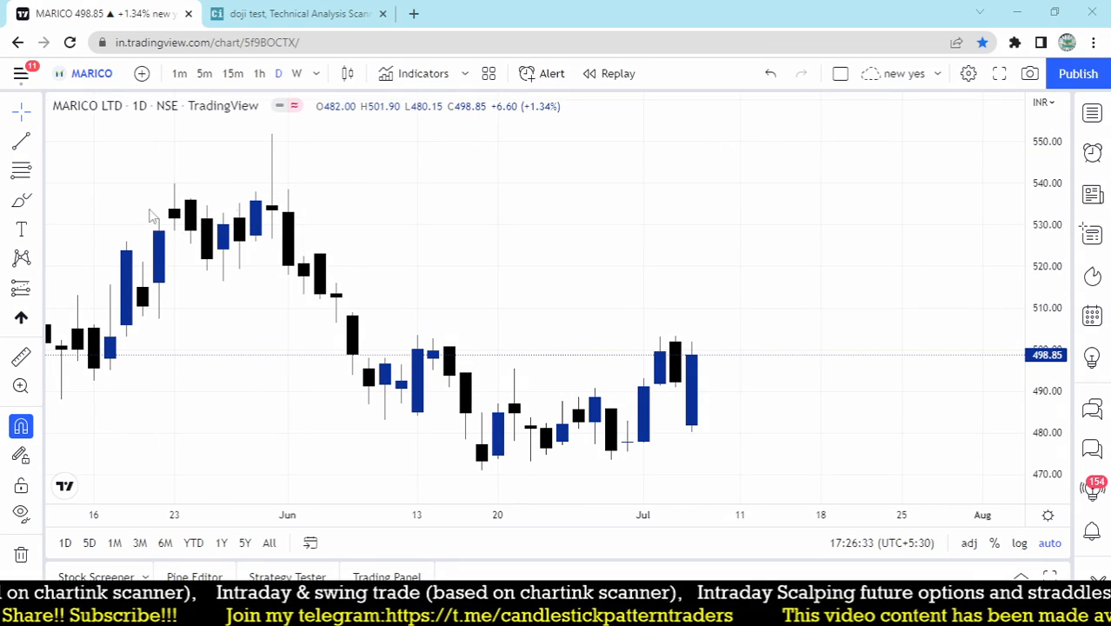
{"action": "left_click_drag", "start_coordinate": [258, 128], "coordinate": [288, 250]}
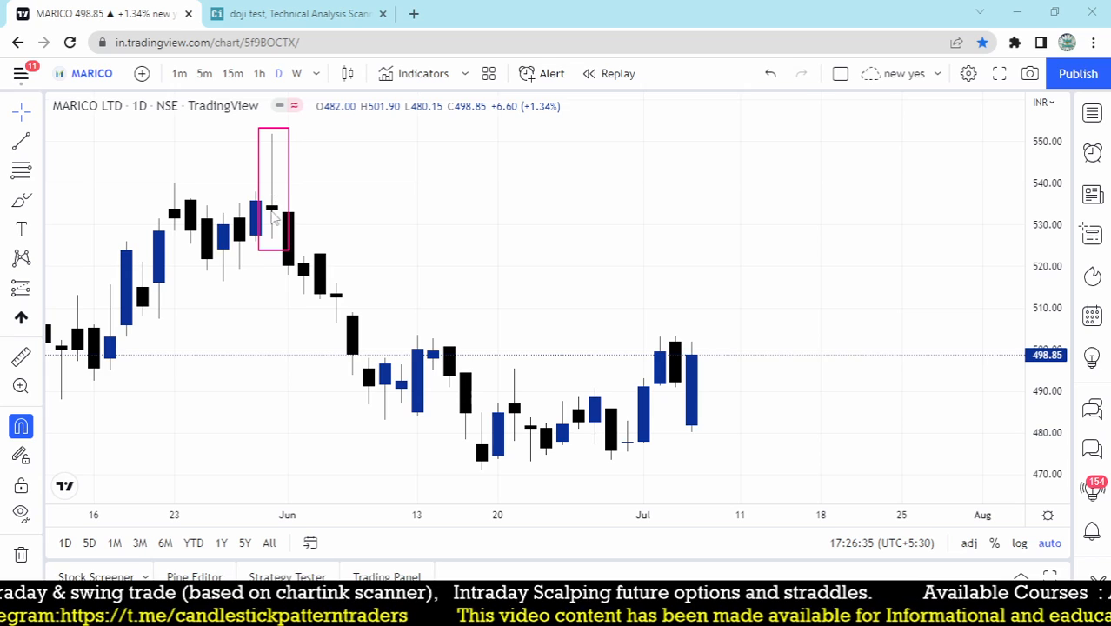
{"action": "mouse_move", "coordinate": [221, 207]}
{"action": "left_mouse_down"}
{"action": "mouse_move", "coordinate": [225, 216]}
{"action": "mouse_move", "coordinate": [262, 127]}
{"action": "mouse_move", "coordinate": [280, 200]}
{"action": "mouse_move", "coordinate": [320, 191]}
{"action": "left_mouse_up"}
{"action": "mouse_move", "coordinate": [259, 236]}
{"action": "left_mouse_down"}
{"action": "mouse_move", "coordinate": [377, 232]}
{"action": "mouse_move", "coordinate": [318, 230]}
{"action": "mouse_move", "coordinate": [448, 339]}
{"action": "mouse_move", "coordinate": [521, 431]}
{"action": "left_mouse_up"}
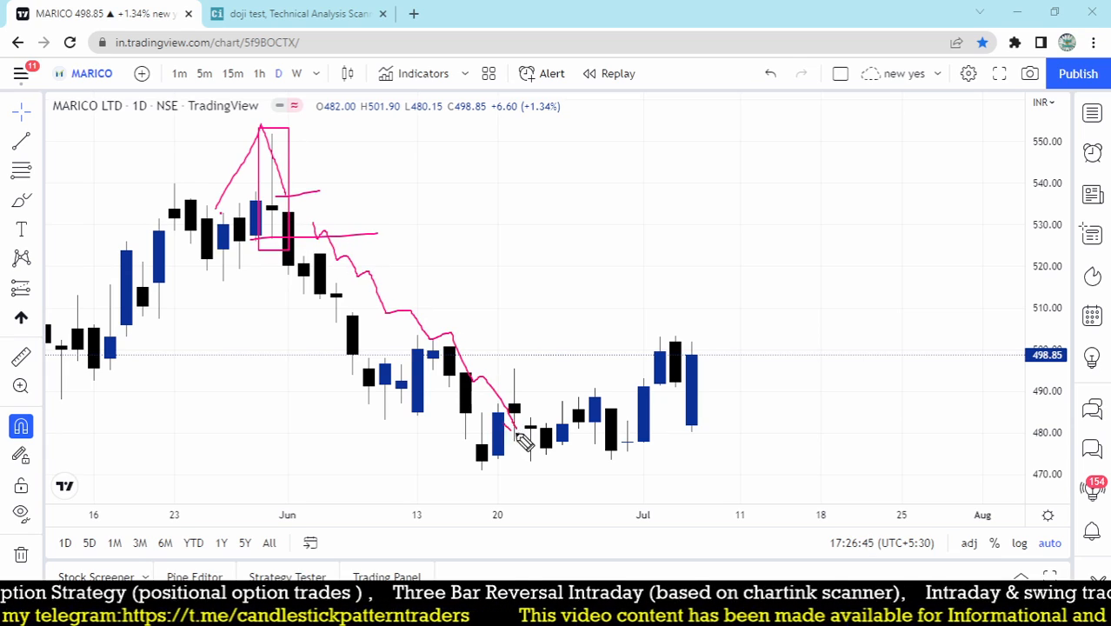
- Circle the 30 June doji candle, handwrite "O = C" above the latest candles, and clear all the pen annotations
{"action": "mouse_move", "coordinate": [642, 413]}
{"action": "left_mouse_down"}
{"action": "mouse_move", "coordinate": [620, 429]}
{"action": "mouse_move", "coordinate": [659, 435]}
{"action": "left_mouse_up"}
{"action": "left_click_drag", "start_coordinate": [737, 304], "coordinate": [769, 298]}
{"action": "left_click_drag", "start_coordinate": [754, 319], "coordinate": [779, 315]}
{"action": "left_click_drag", "start_coordinate": [786, 277], "coordinate": [795, 312]}
{"action": "left_click_drag", "start_coordinate": [789, 270], "coordinate": [797, 313]}
{"action": "mouse_move", "coordinate": [792, 271]}
{"action": "left_mouse_down"}
{"action": "mouse_move", "coordinate": [806, 311]}
{"action": "mouse_move", "coordinate": [815, 300]}
{"action": "left_mouse_up"}
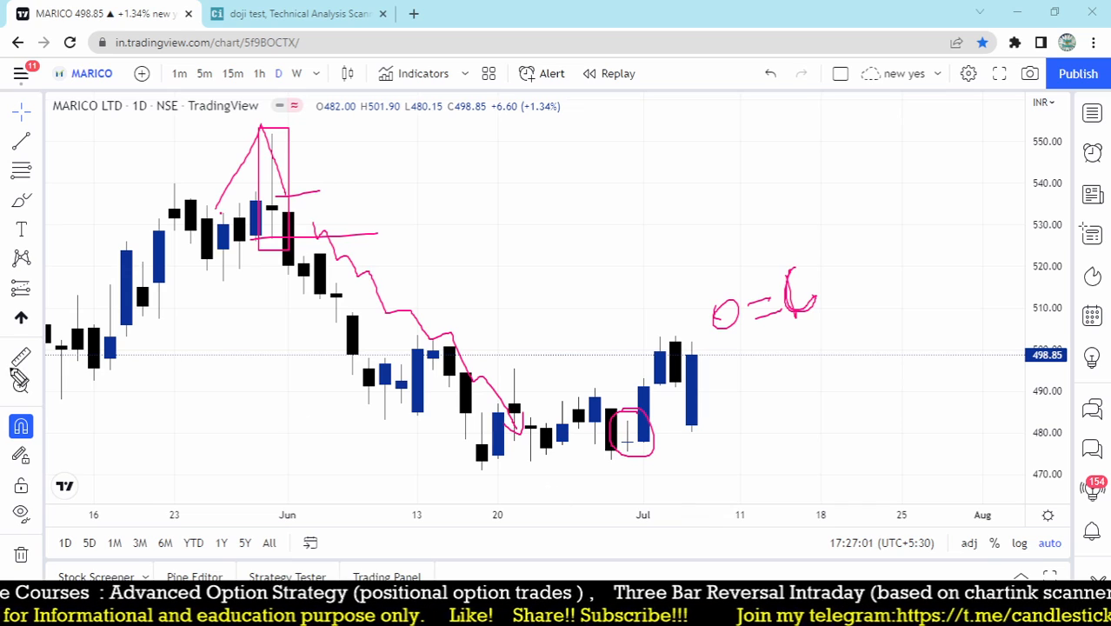
{"action": "key", "text": "ctrl+shift+7"}
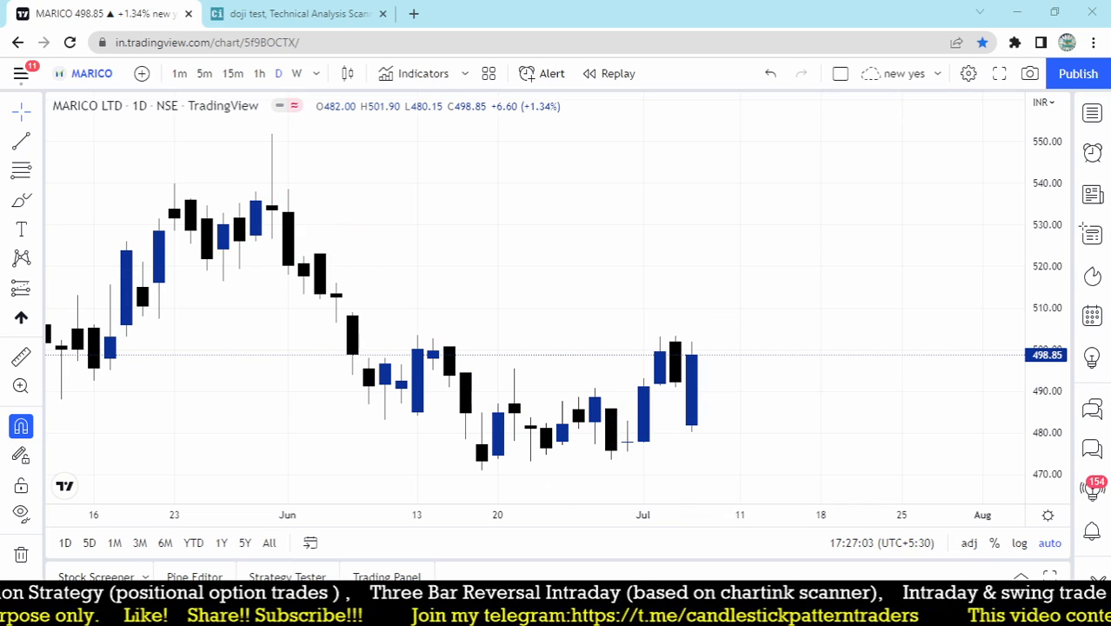
- Switch back to the Chartink doji test scan and set the filter's comparison between close and open to Greater than equal to
{"action": "left_click", "coordinate": [258, 15]}
{"action": "scroll", "coordinate": [326, 247], "scroll_direction": "up", "scroll_amount": 10}
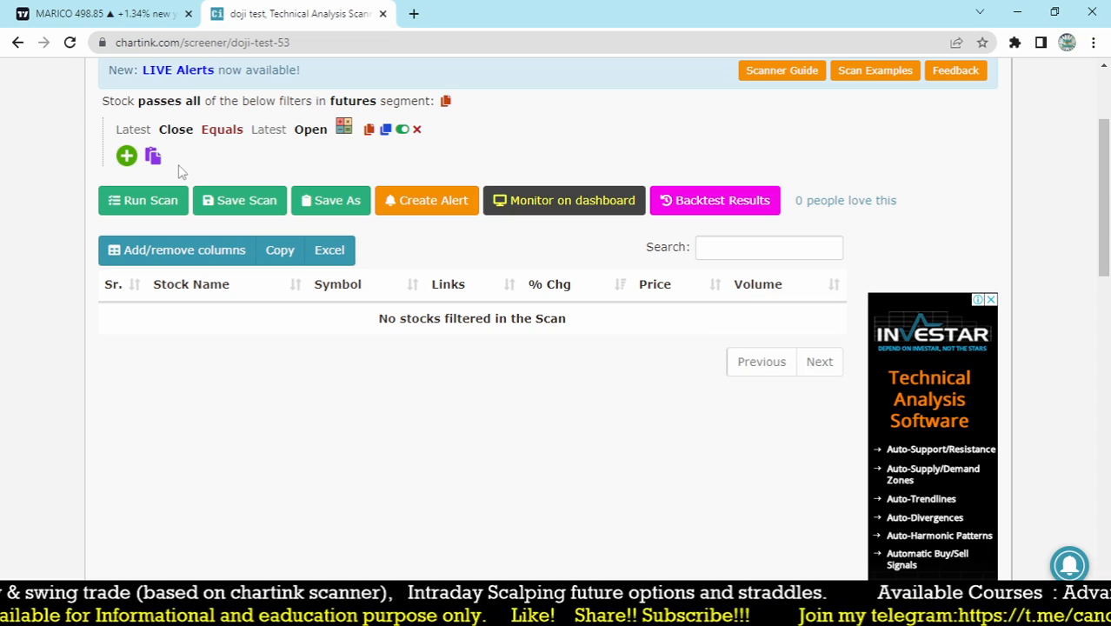
{"action": "left_click", "coordinate": [221, 133]}
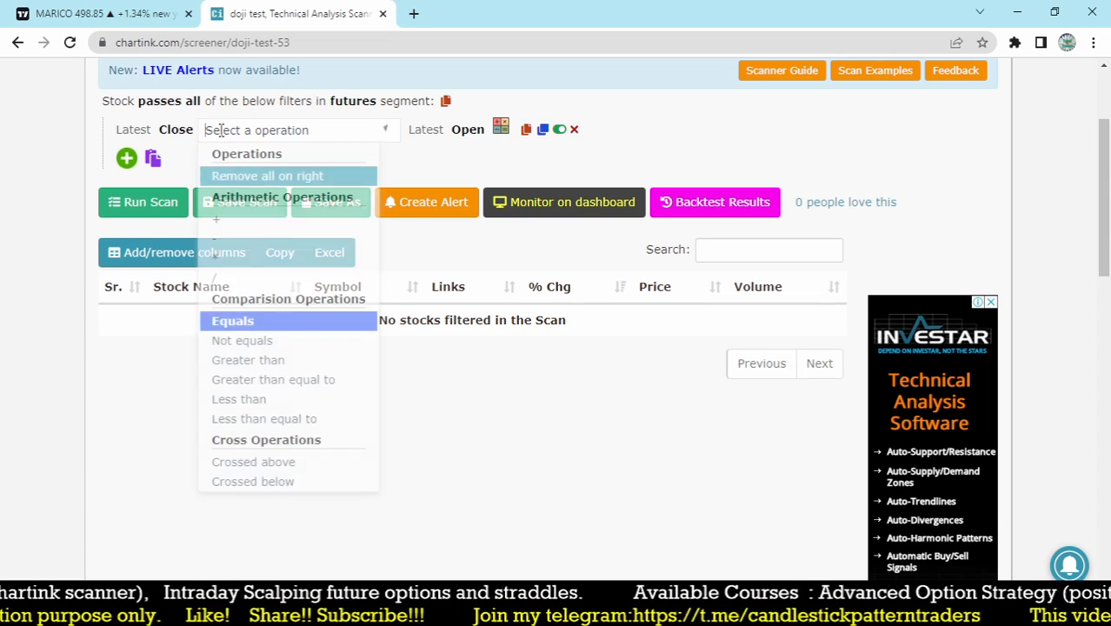
{"action": "type", "text": "gr"}
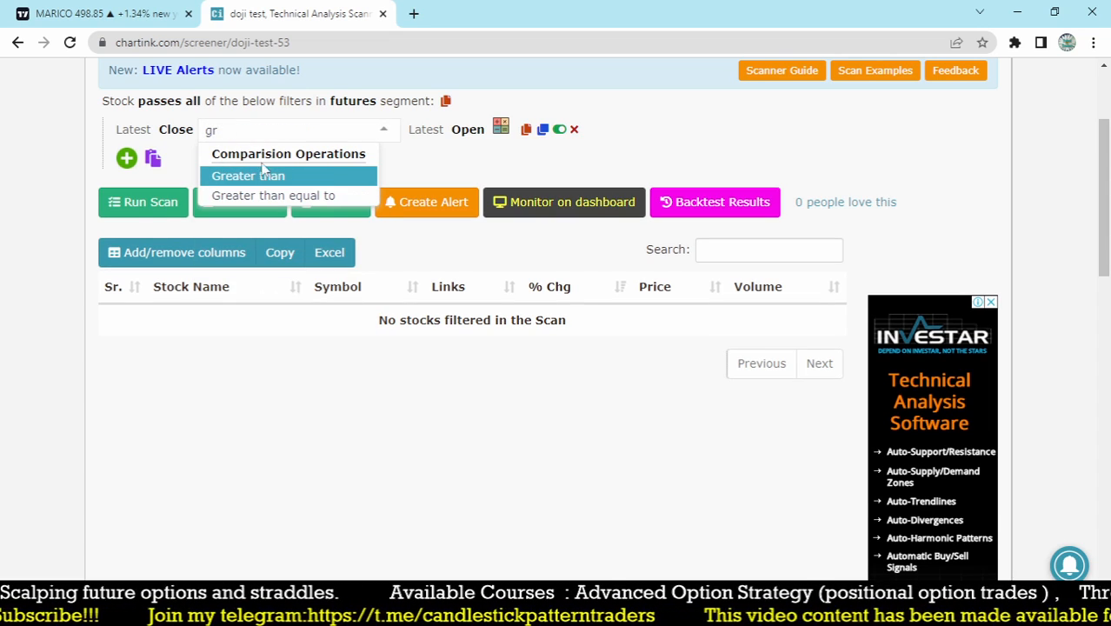
{"action": "left_click", "coordinate": [314, 197]}
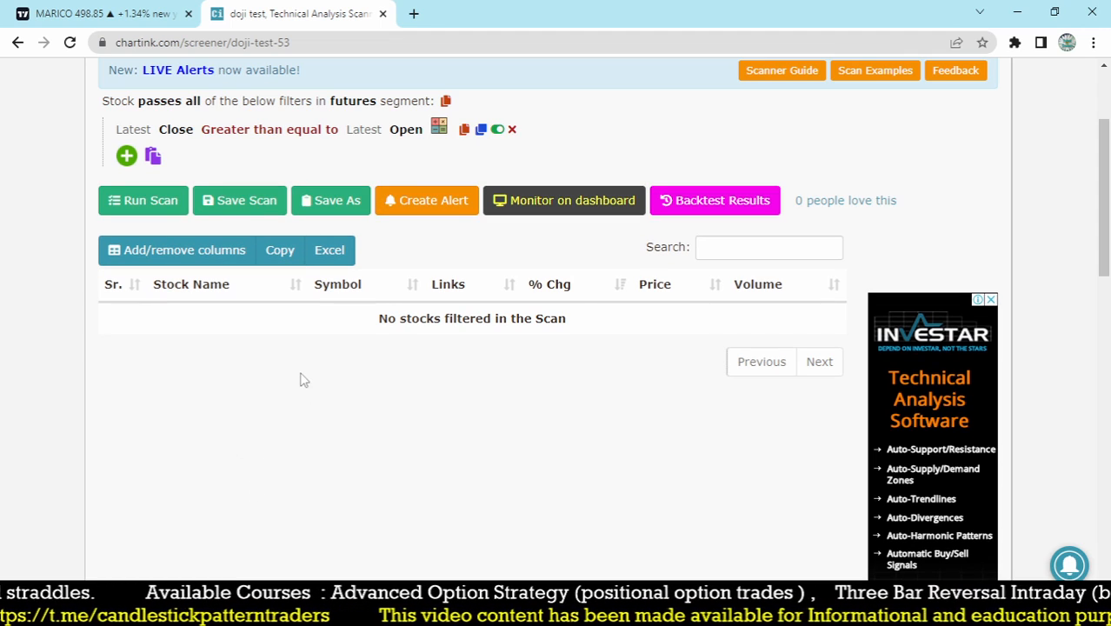
- Extend the filter so that a Bracket expression is subtracted from the latest open
{"action": "left_click", "coordinate": [438, 128]}
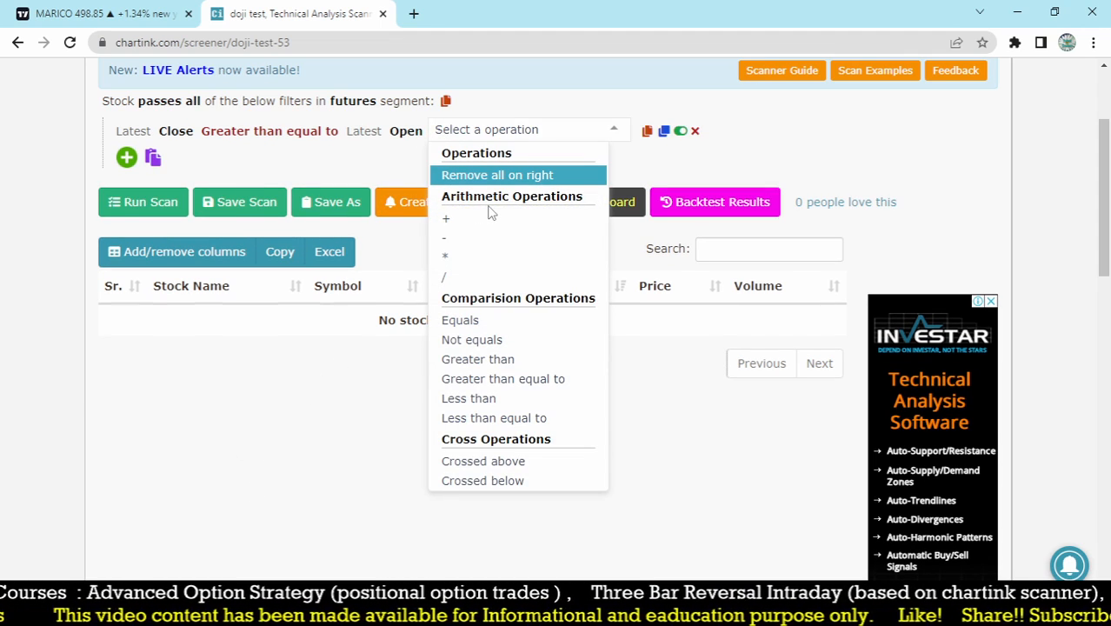
{"action": "type", "text": "-"}
{"action": "key", "text": "Return"}
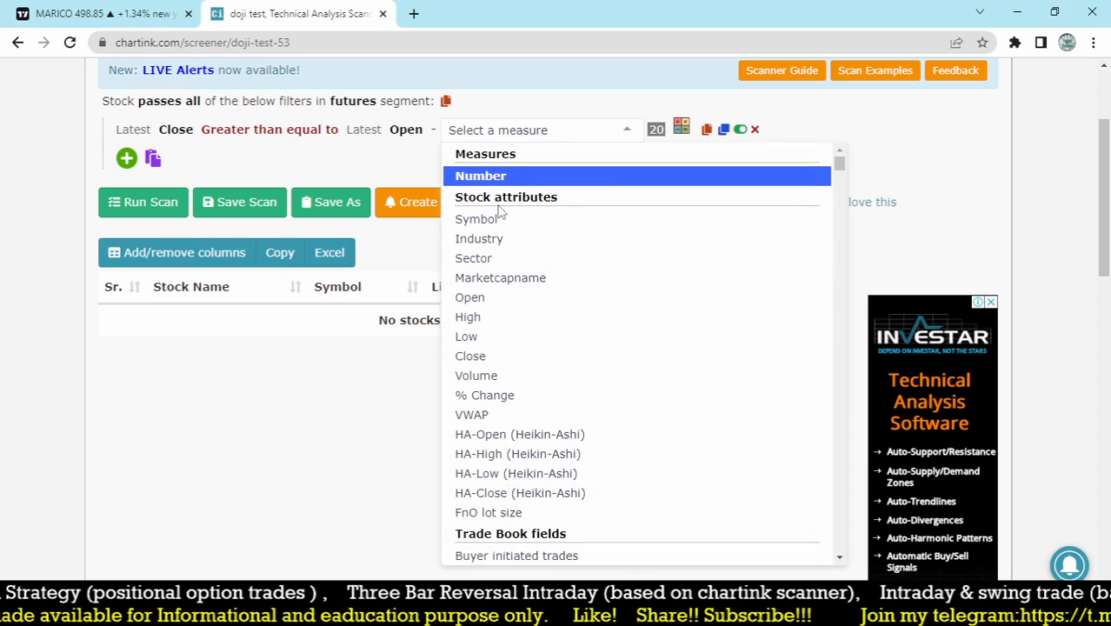
{"action": "type", "text": "br"}
{"action": "left_click", "coordinate": [556, 180]}
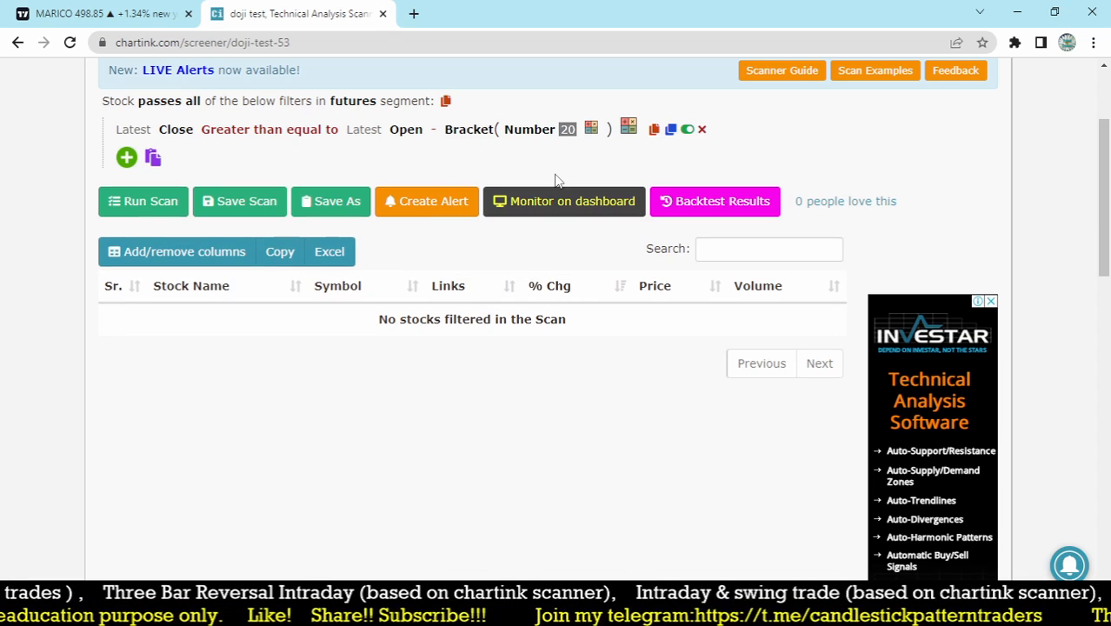
- Set the bracket's measure to latest Open and append a minus operation with a number
{"action": "left_click", "coordinate": [524, 132]}
{"action": "type", "text": "op"}
{"action": "left_click", "coordinate": [594, 182]}
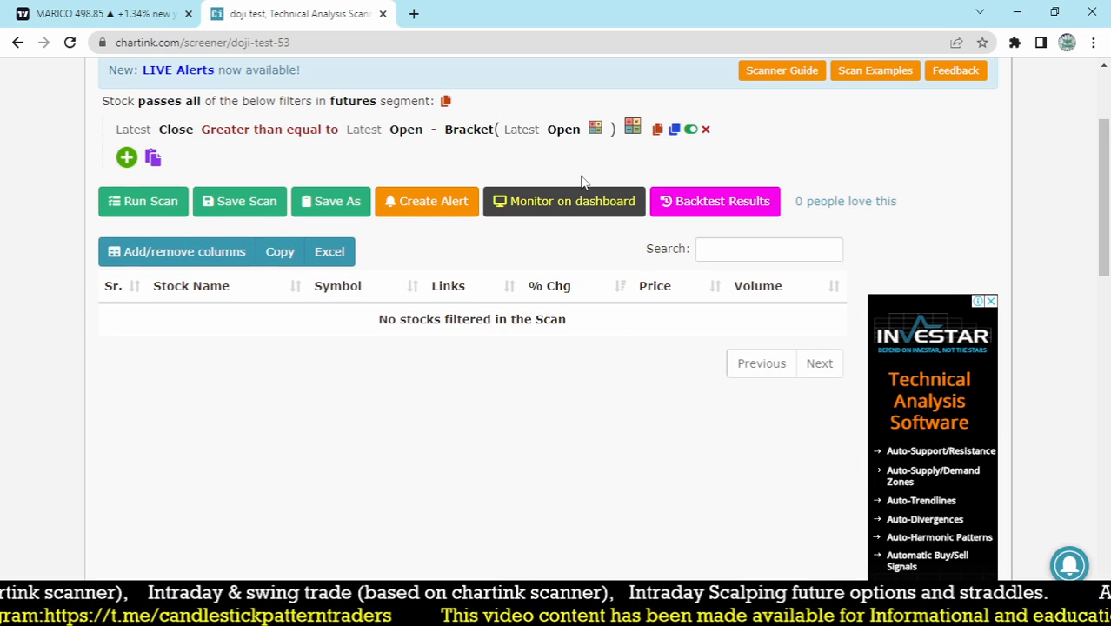
{"action": "left_click", "coordinate": [598, 133]}
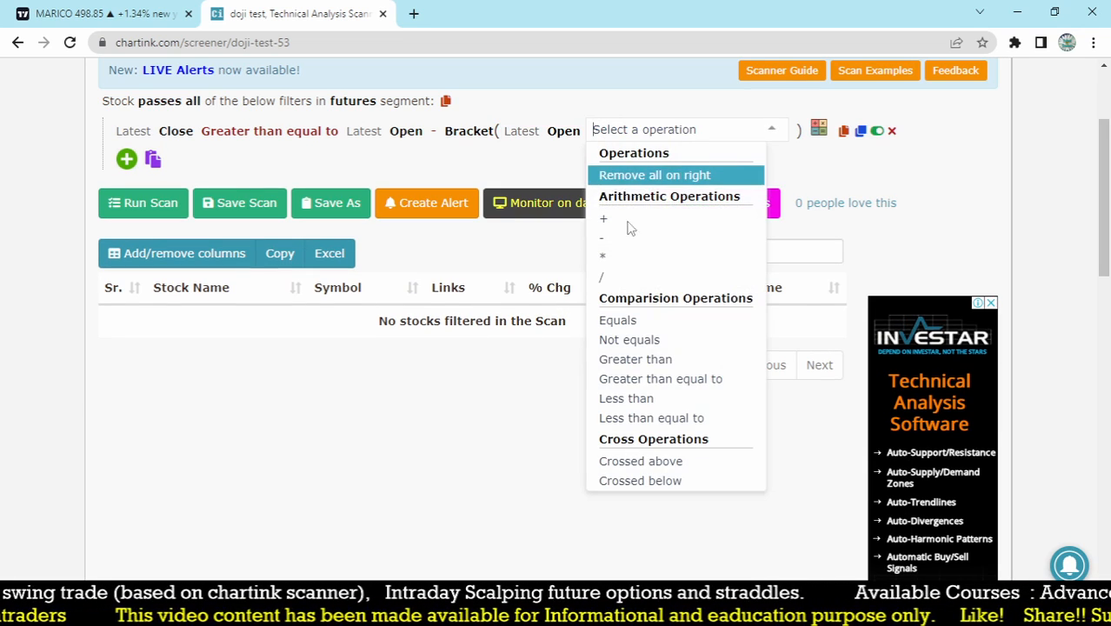
{"action": "left_click", "coordinate": [631, 252]}
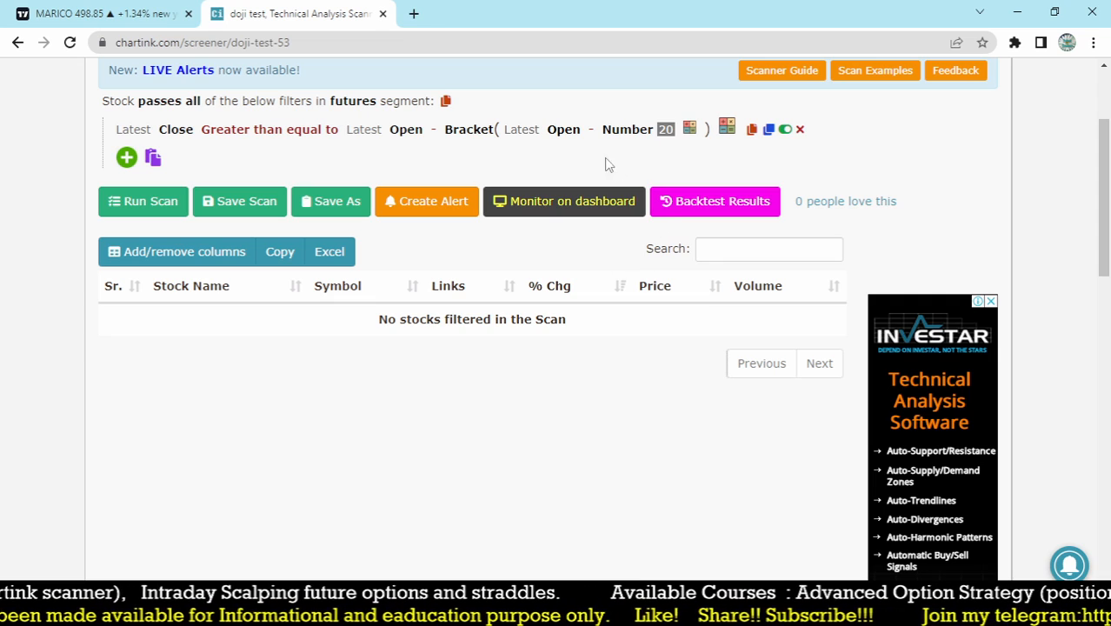
- Set the number inside the bracket to .0003
{"action": "left_click", "coordinate": [669, 131]}
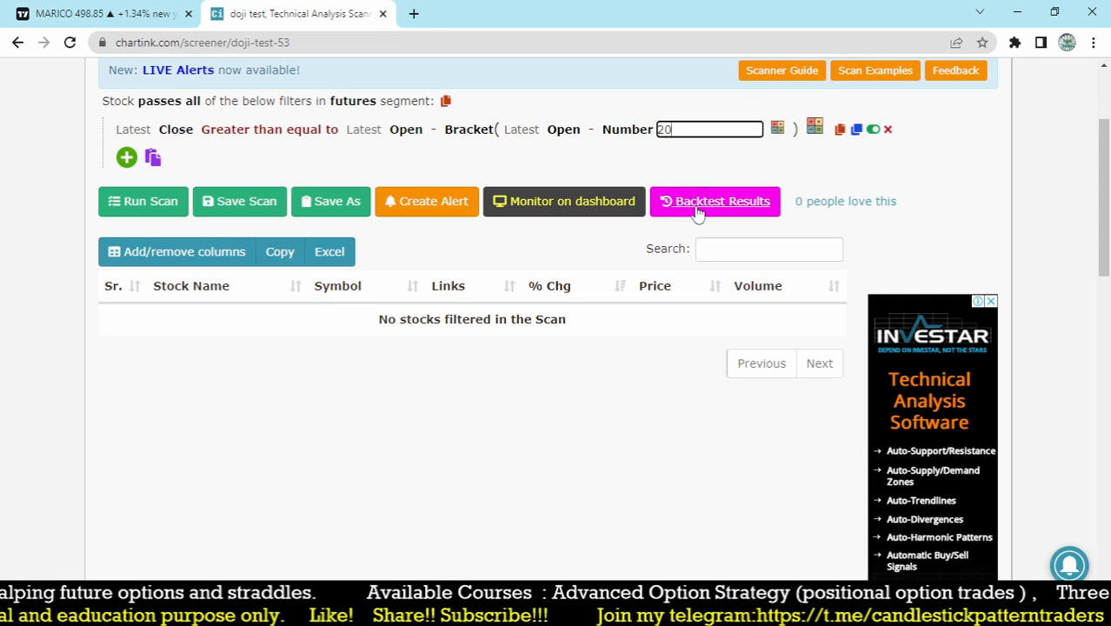
{"action": "key", "text": "BackSpace"}
{"action": "key", "text": "BackSpace"}
{"action": "type", "text": "."}
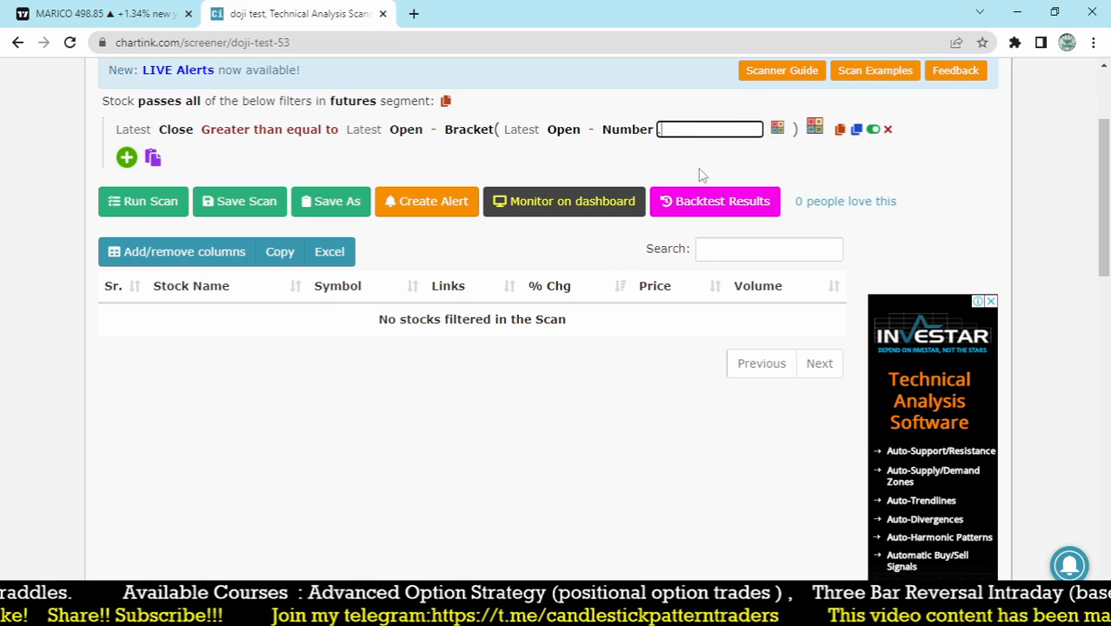
{"action": "type", "text": "0003"}
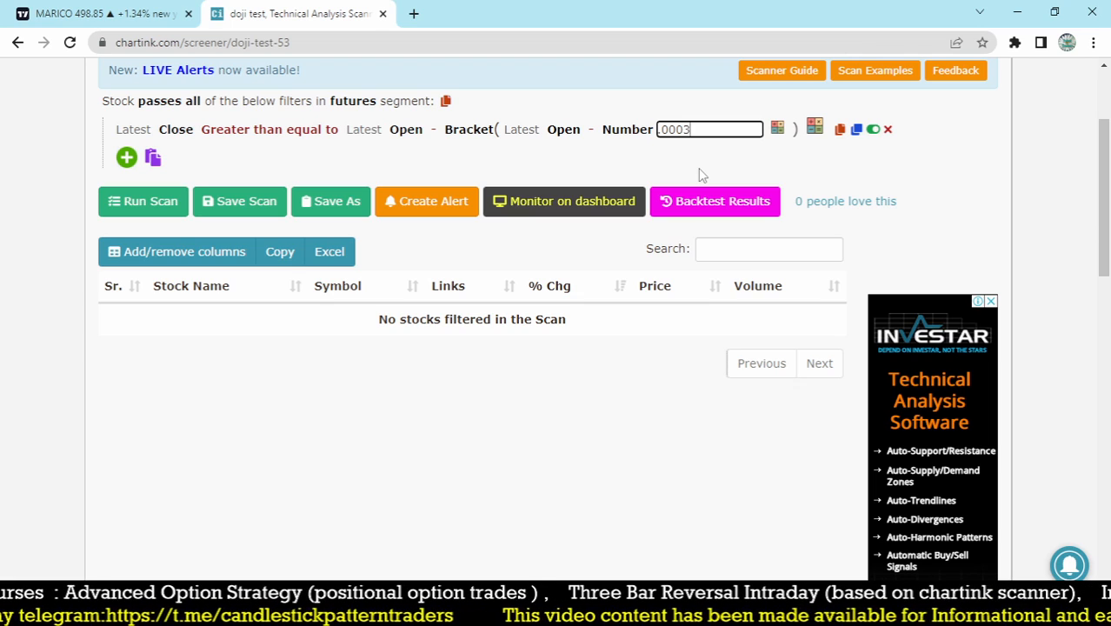
{"action": "key", "text": "Return"}
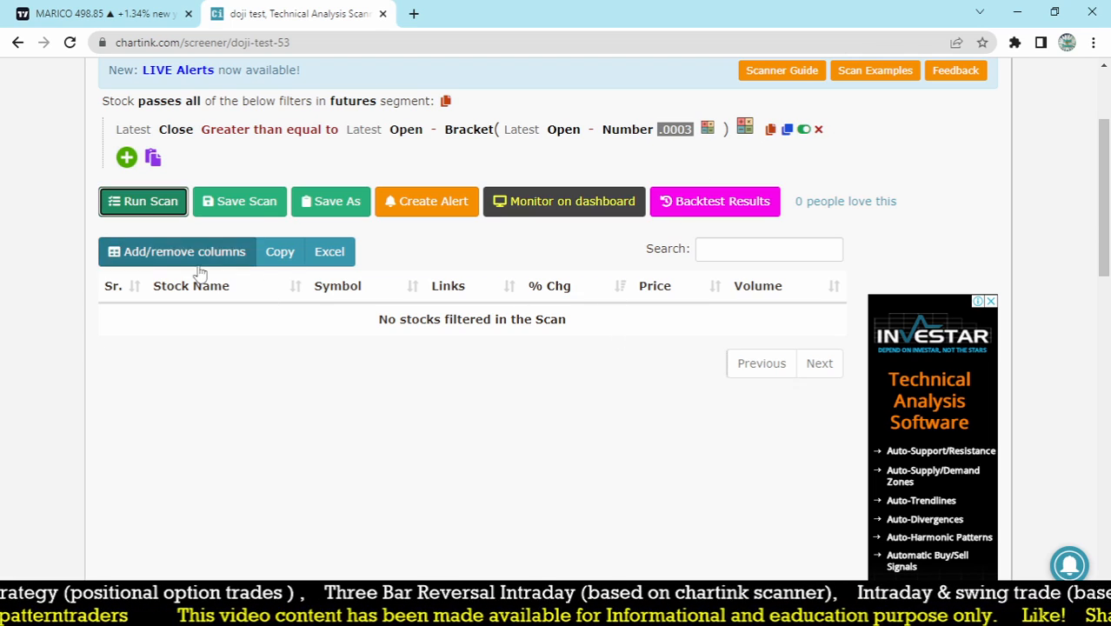
- Run the scan and look through the filtered stocks and the backtest section
{"action": "left_click", "coordinate": [150, 203]}
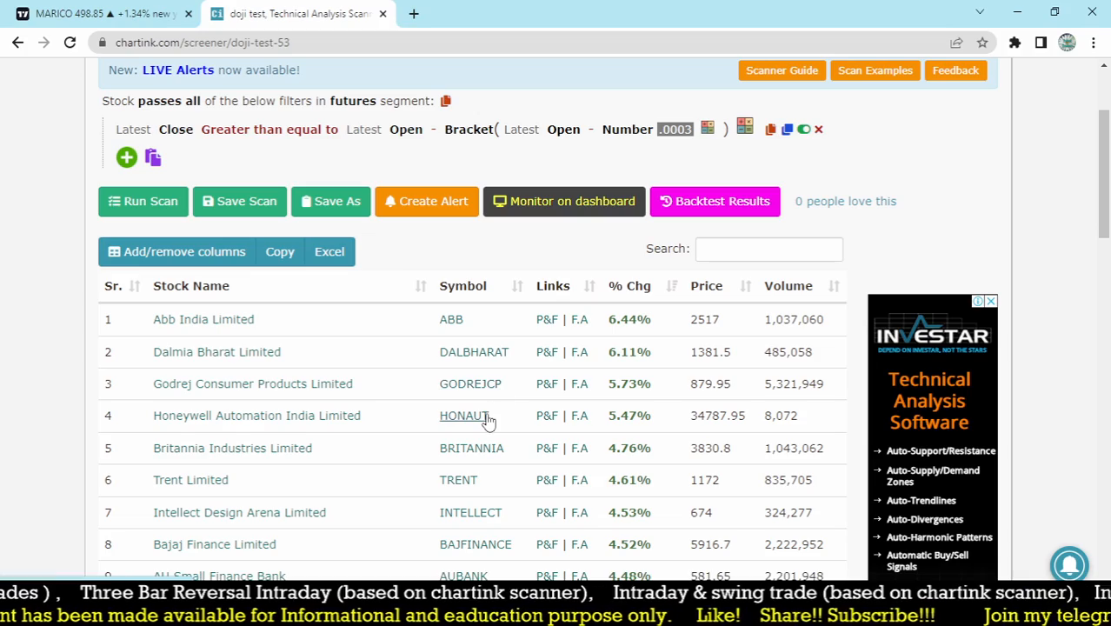
{"action": "scroll", "coordinate": [488, 422], "scroll_direction": "up", "scroll_amount": 1}
{"action": "scroll", "coordinate": [489, 422], "scroll_direction": "up", "scroll_amount": 1}
{"action": "scroll", "coordinate": [600, 253], "scroll_direction": "down", "scroll_amount": 15}
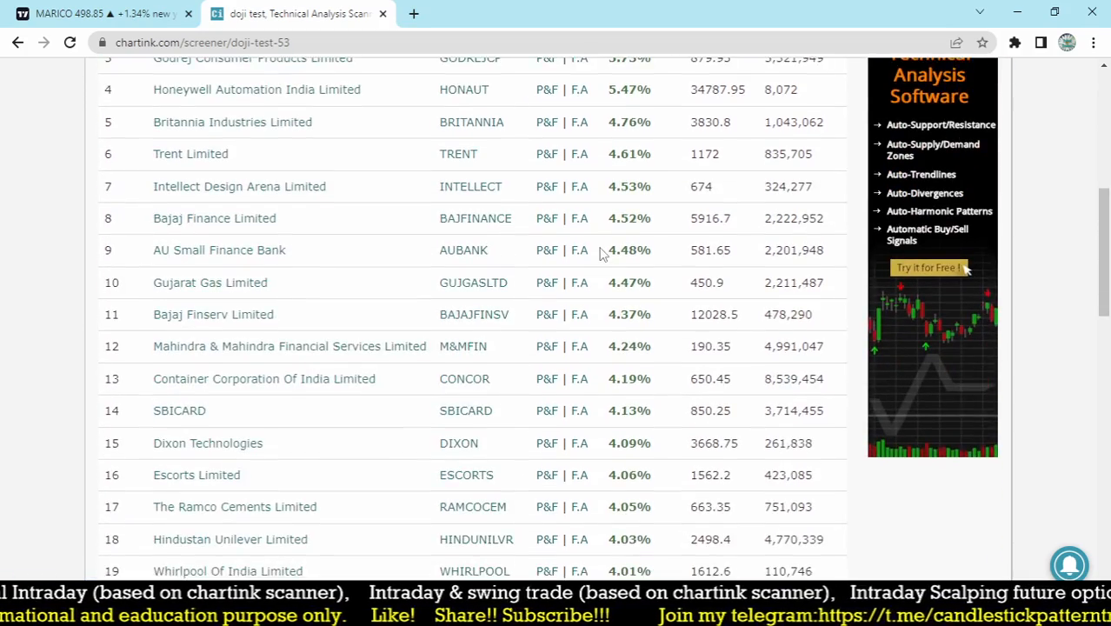
{"action": "scroll", "coordinate": [521, 258], "scroll_direction": "down", "scroll_amount": 3}
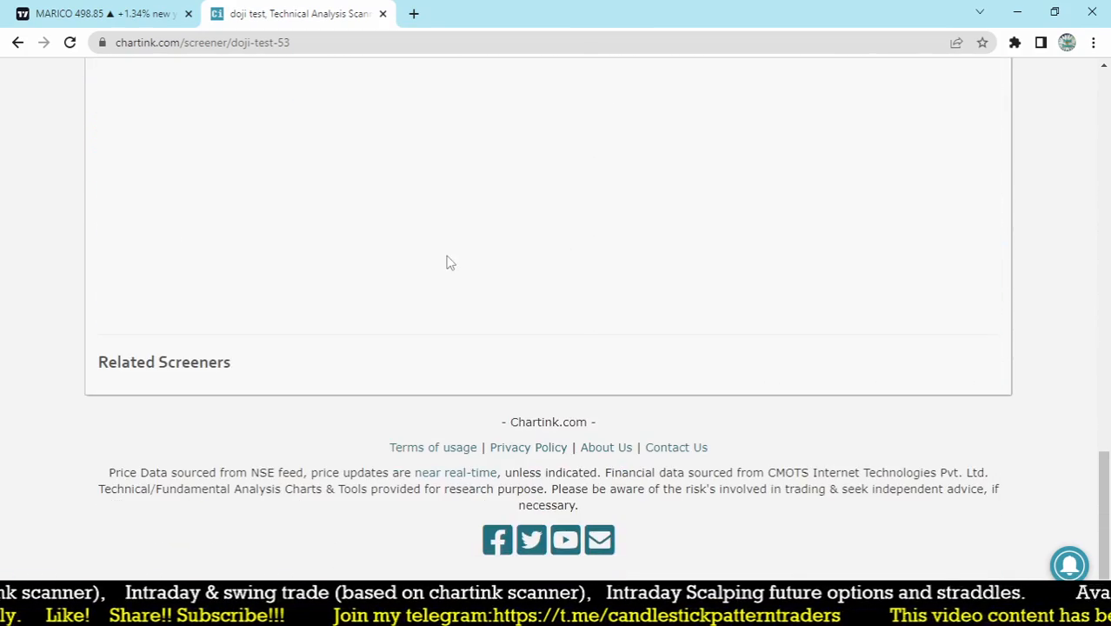
{"action": "scroll", "coordinate": [446, 261], "scroll_direction": "up", "scroll_amount": 4}
{"action": "left_click", "coordinate": [198, 285]}
{"action": "scroll", "coordinate": [547, 280], "scroll_direction": "up", "scroll_amount": 4}
{"action": "scroll", "coordinate": [539, 301], "scroll_direction": "up", "scroll_amount": 10}
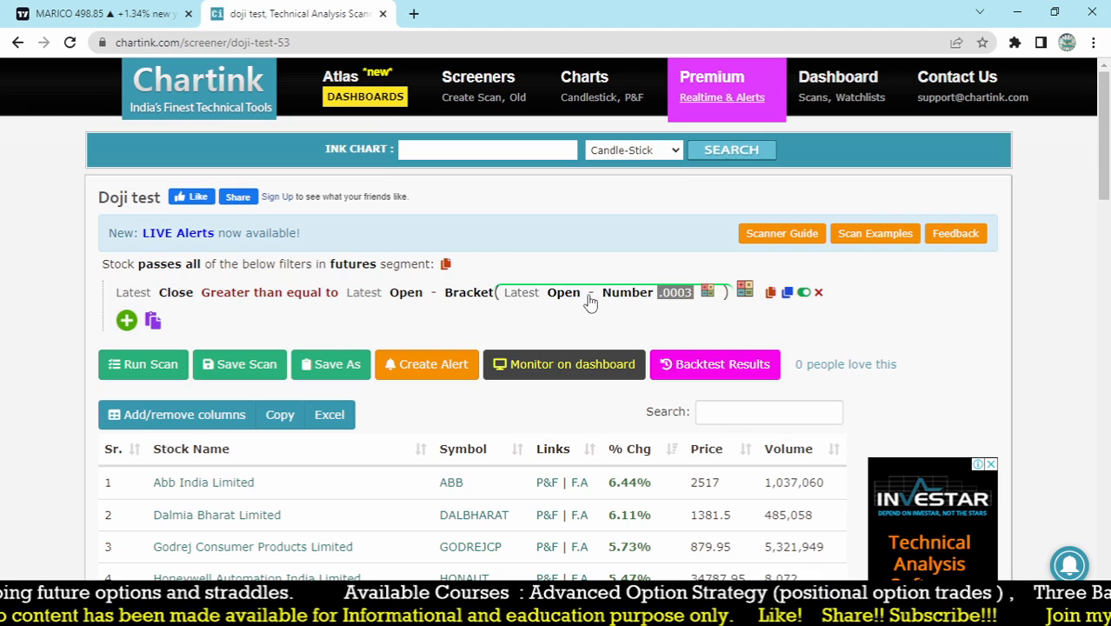
- Duplicate the filter and change the copy to Less than equal to latest open plus the bracket
{"action": "scroll", "coordinate": [590, 302], "scroll_direction": "down", "scroll_amount": 2}
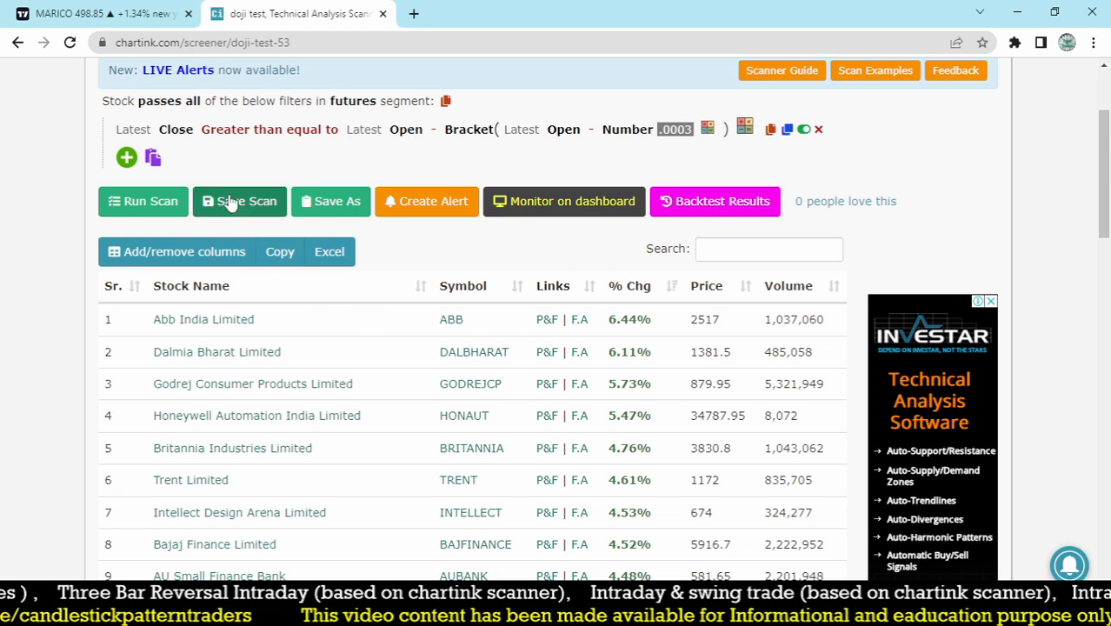
{"action": "left_click", "coordinate": [787, 129]}
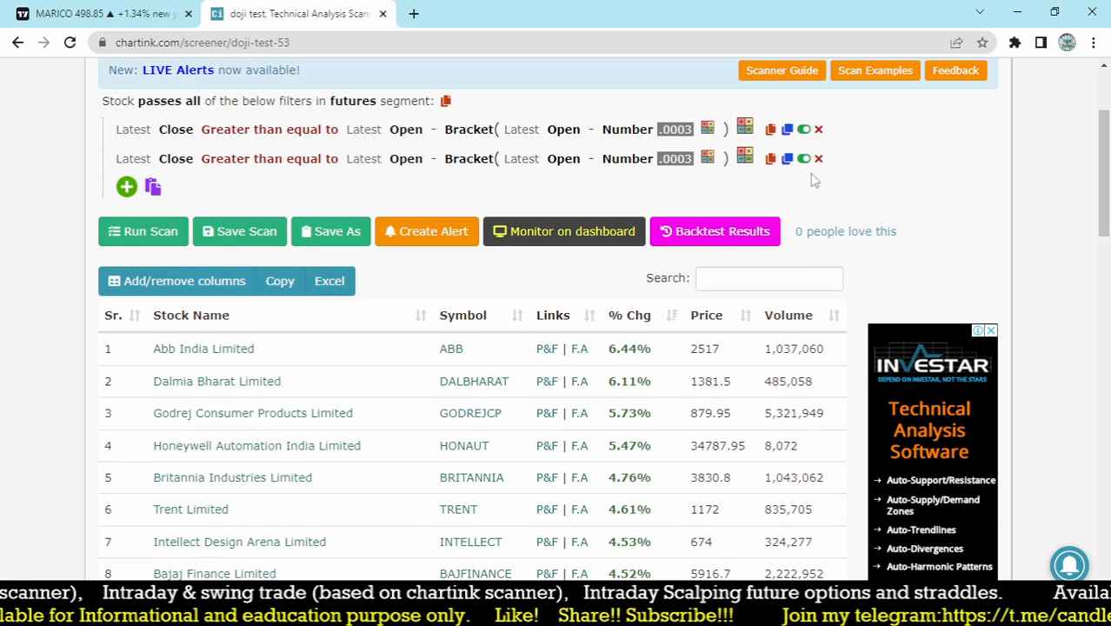
{"action": "left_click", "coordinate": [265, 160]}
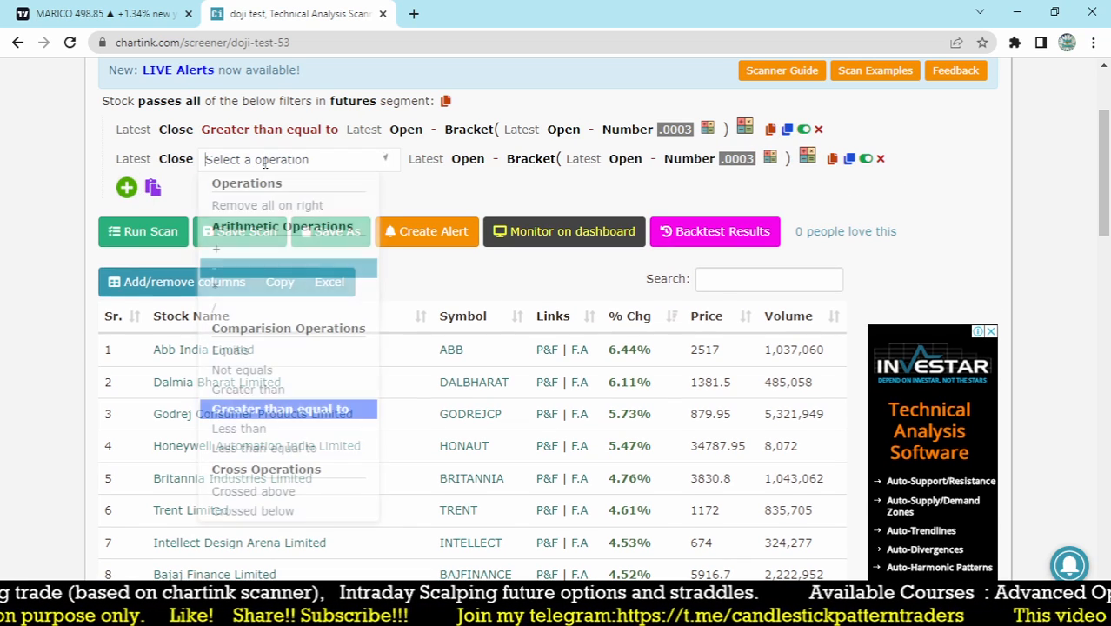
{"action": "type", "text": "les"}
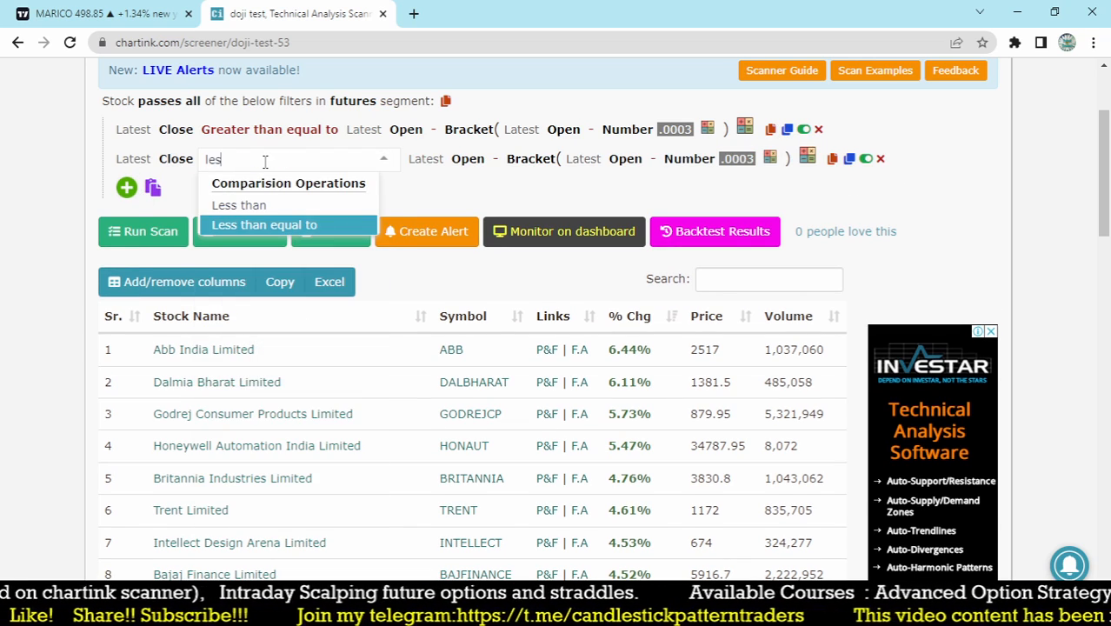
{"action": "left_click", "coordinate": [266, 228]}
{"action": "left_click", "coordinate": [415, 159]}
{"action": "left_click", "coordinate": [424, 249]}
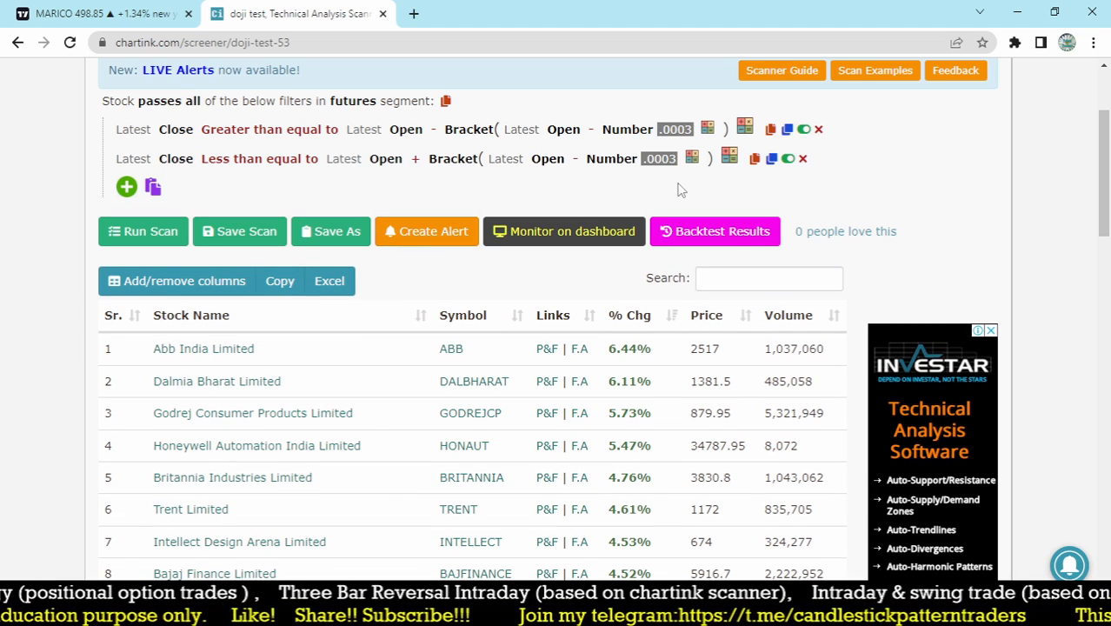
- Run the scan with both filters and check the stock list and backtest history
{"action": "left_click", "coordinate": [163, 238]}
{"action": "scroll", "coordinate": [641, 313], "scroll_direction": "down", "scroll_amount": 1}
{"action": "scroll", "coordinate": [641, 313], "scroll_direction": "up", "scroll_amount": 2}
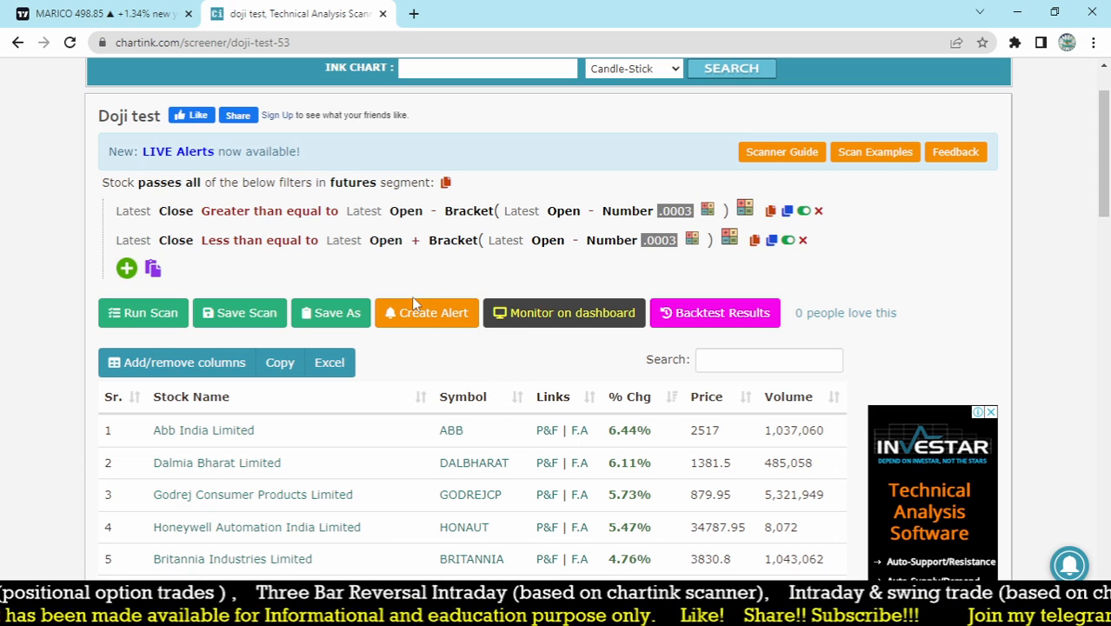
{"action": "left_click", "coordinate": [141, 313]}
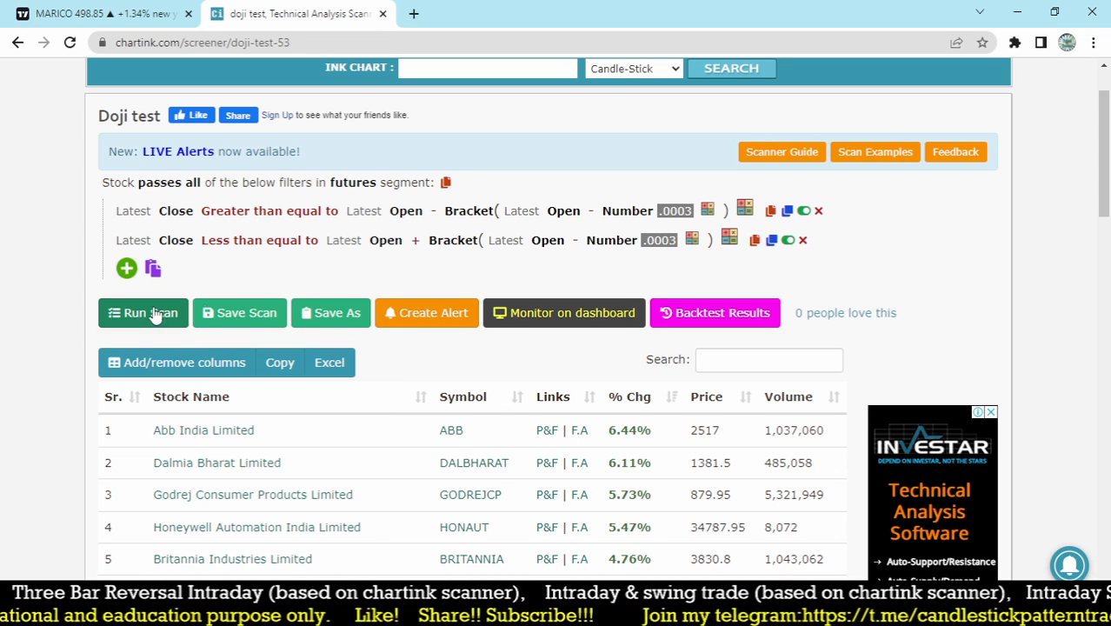
{"action": "scroll", "coordinate": [530, 348], "scroll_direction": "down", "scroll_amount": 11}
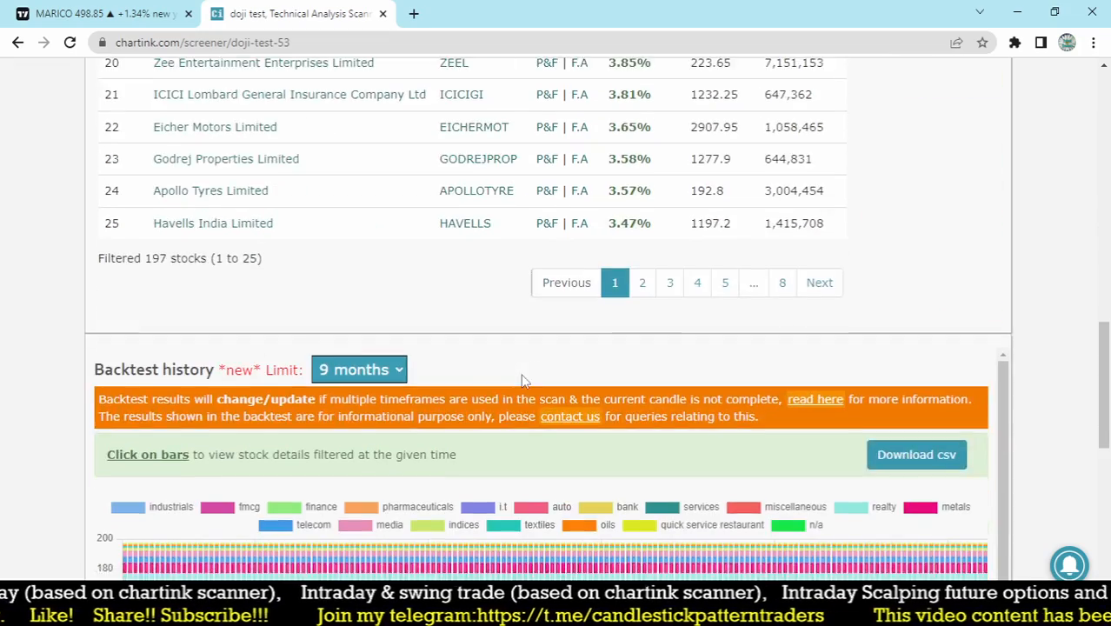
{"action": "scroll", "coordinate": [520, 380], "scroll_direction": "down", "scroll_amount": 5}
{"action": "scroll", "coordinate": [520, 381], "scroll_direction": "up", "scroll_amount": 18}
{"action": "scroll", "coordinate": [520, 389], "scroll_direction": "up", "scroll_amount": 2}
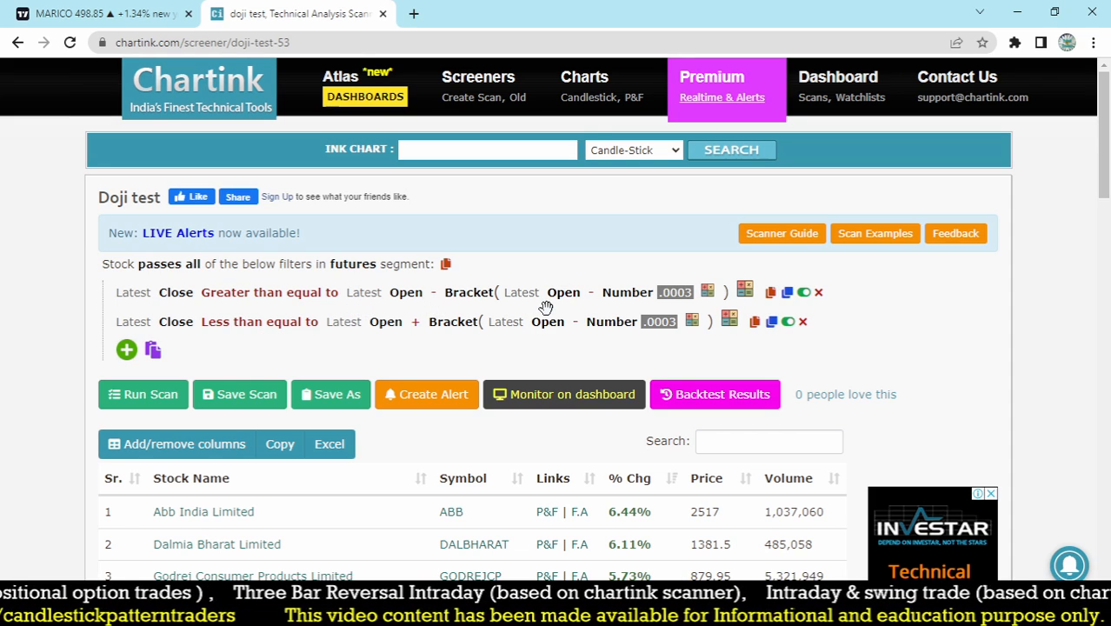
- Change the operation inside both filters' brackets to multiplication (*), so latest open is multiplied by .0003
{"action": "left_click", "coordinate": [594, 296]}
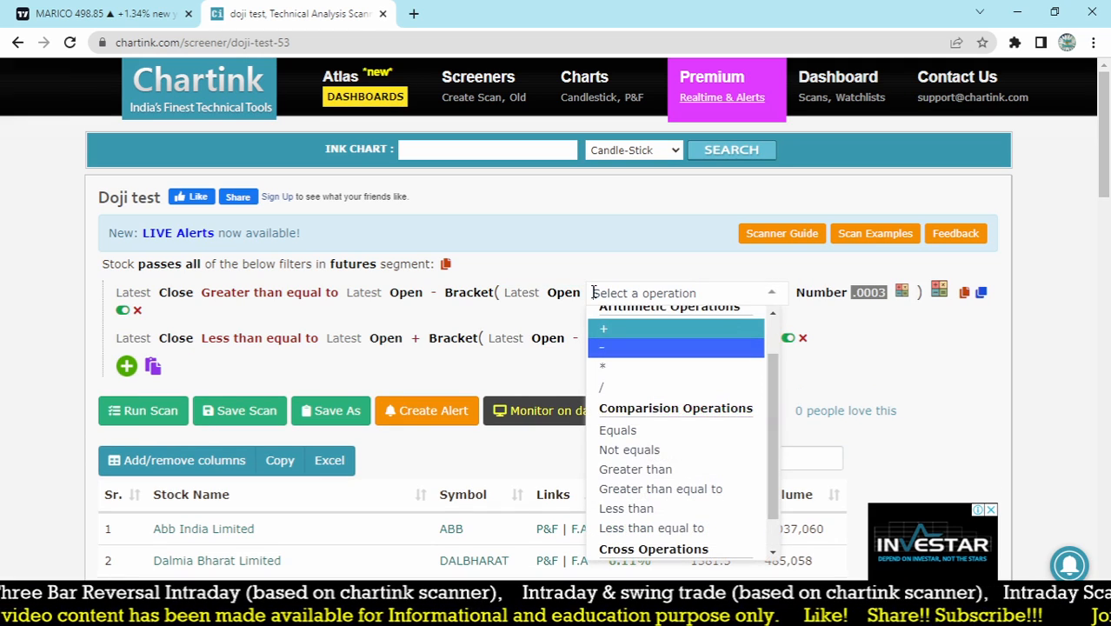
{"action": "left_click", "coordinate": [630, 368]}
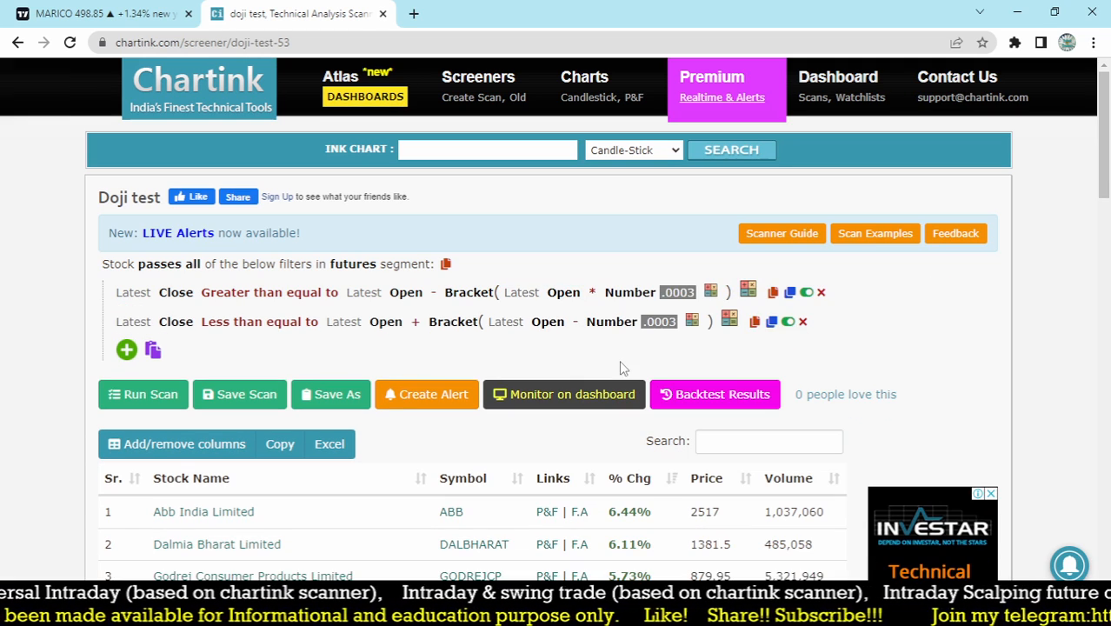
{"action": "left_click", "coordinate": [573, 322]}
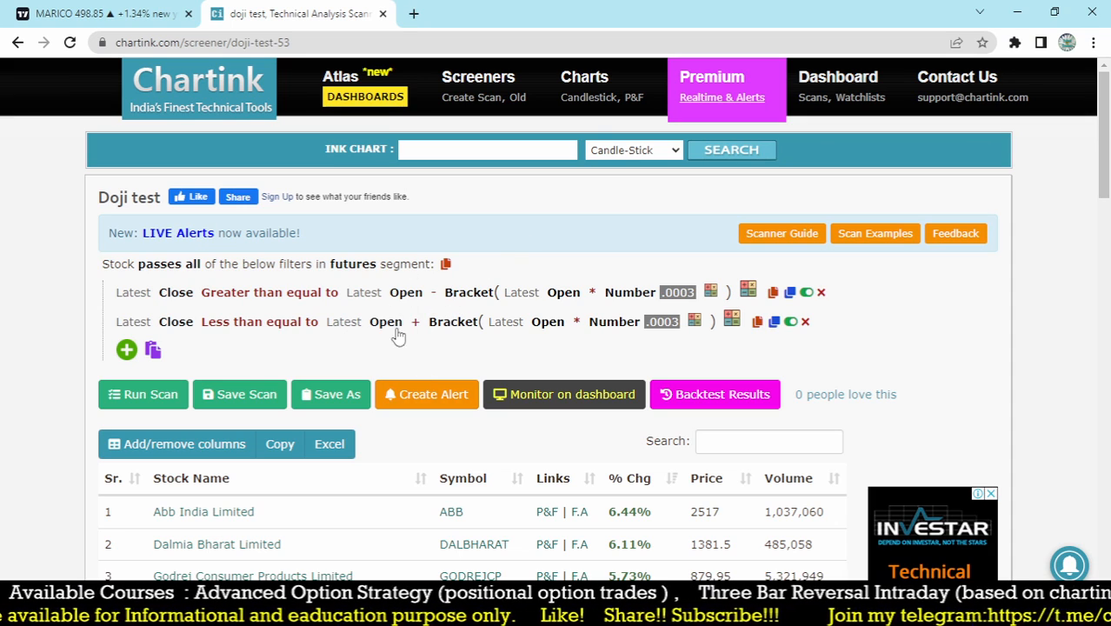
- Run the corrected scan and open the 1 July 2022 entry in the backtest chart
{"action": "left_click", "coordinate": [152, 394]}
{"action": "scroll", "coordinate": [520, 304], "scroll_direction": "down", "scroll_amount": 5}
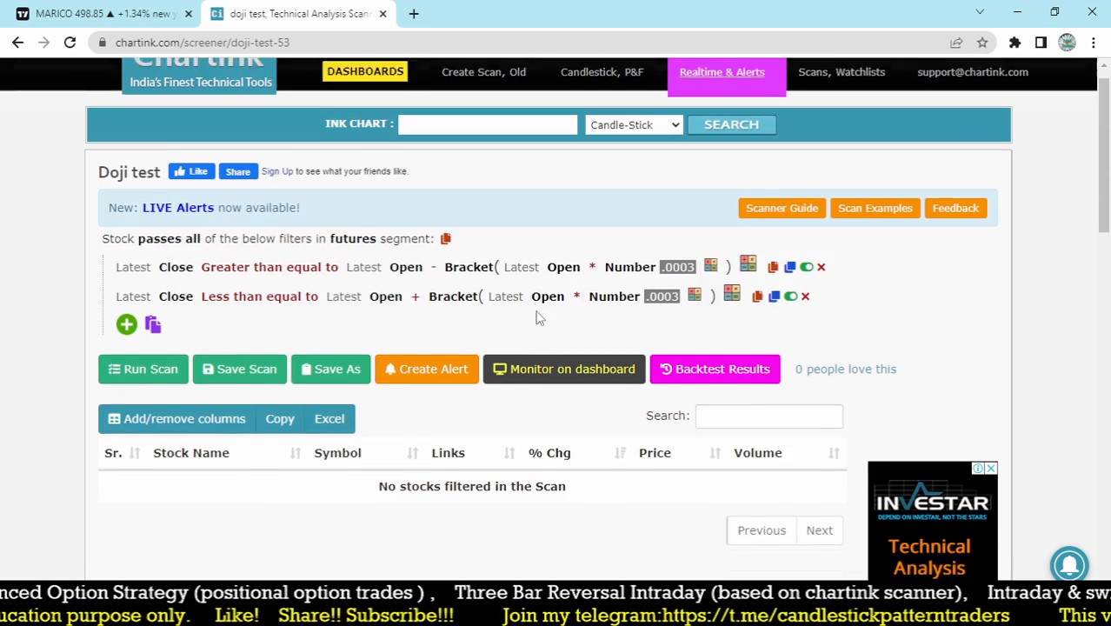
{"action": "scroll", "coordinate": [536, 318], "scroll_direction": "down", "scroll_amount": 6}
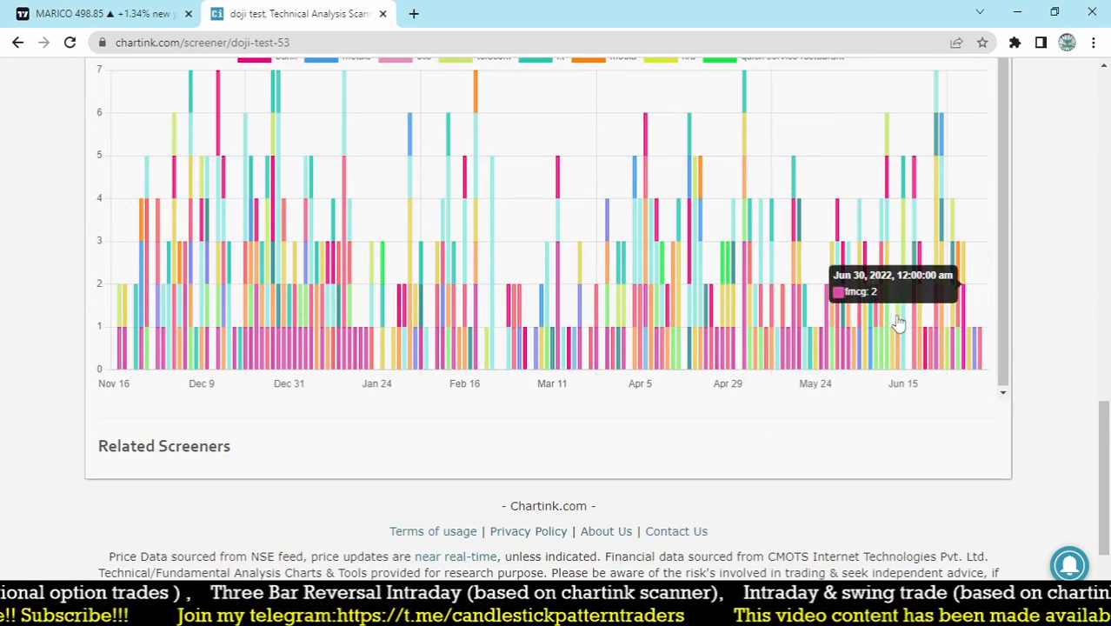
{"action": "scroll", "coordinate": [901, 327], "scroll_direction": "up", "scroll_amount": 2}
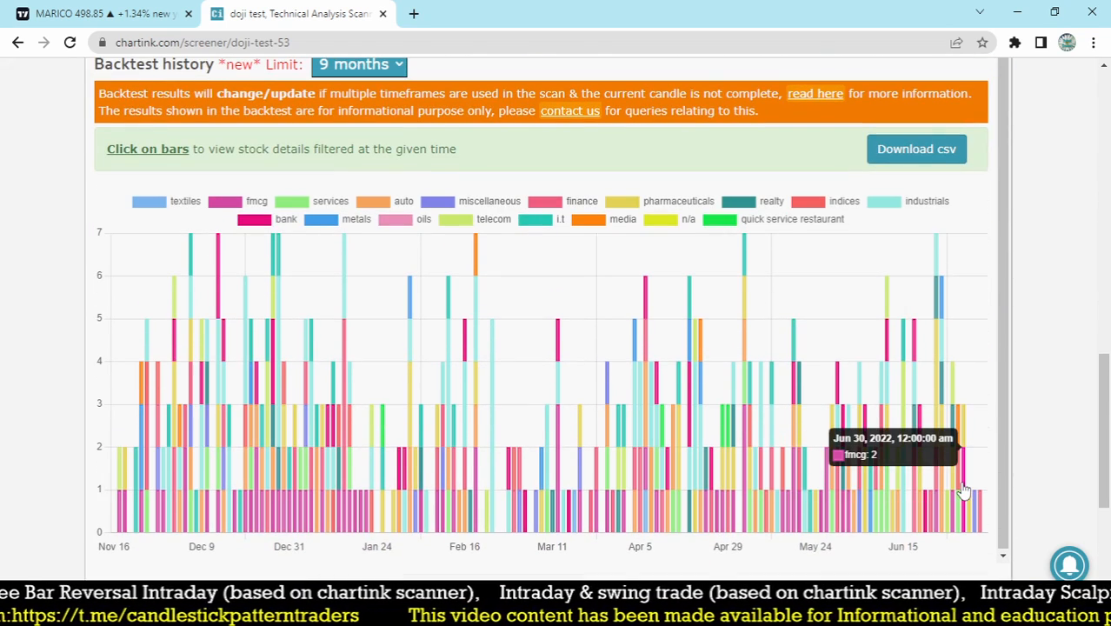
{"action": "left_click", "coordinate": [970, 513]}
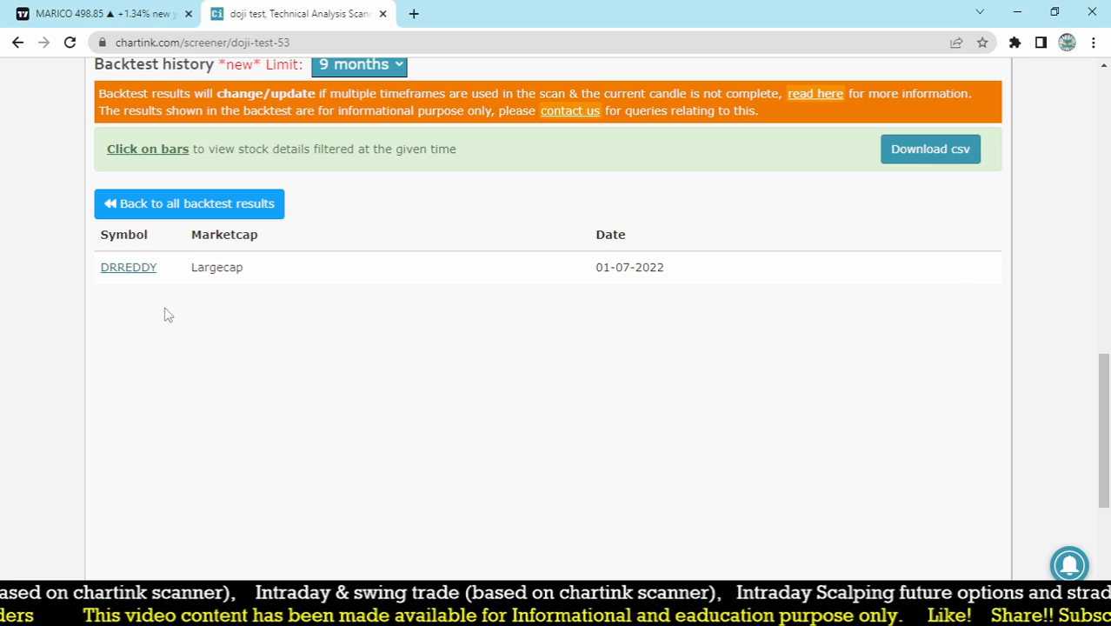
- Switch to TradingView and load the DRREDDY daily chart to check its 1 July 2022 candle
{"action": "left_click", "coordinate": [100, 13]}
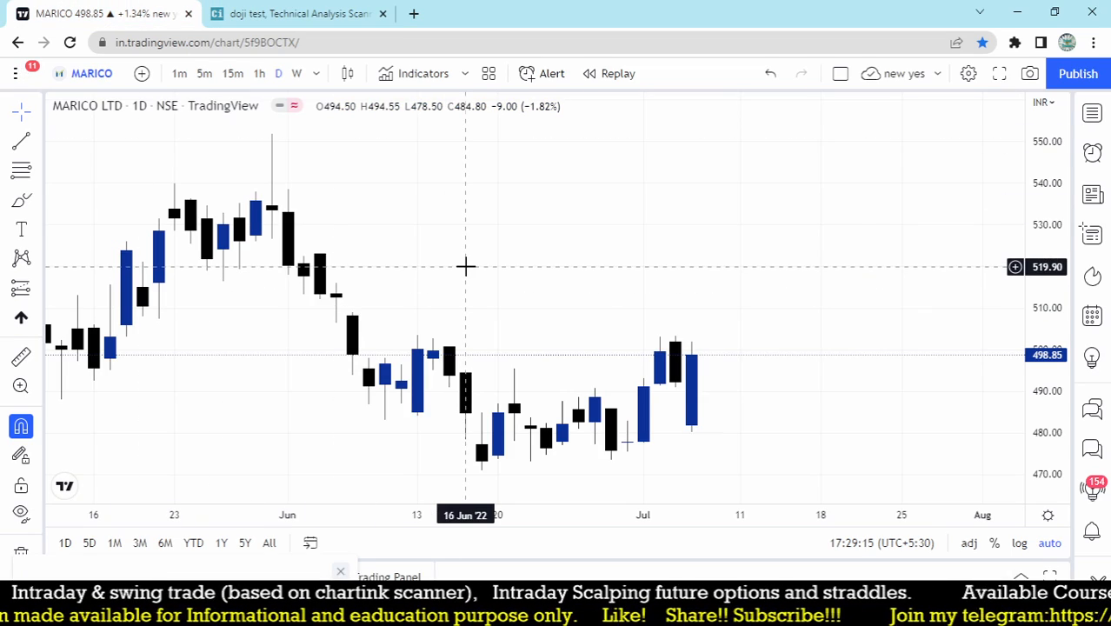
{"action": "type", "text": "DRRE"}
{"action": "left_click", "coordinate": [354, 261]}
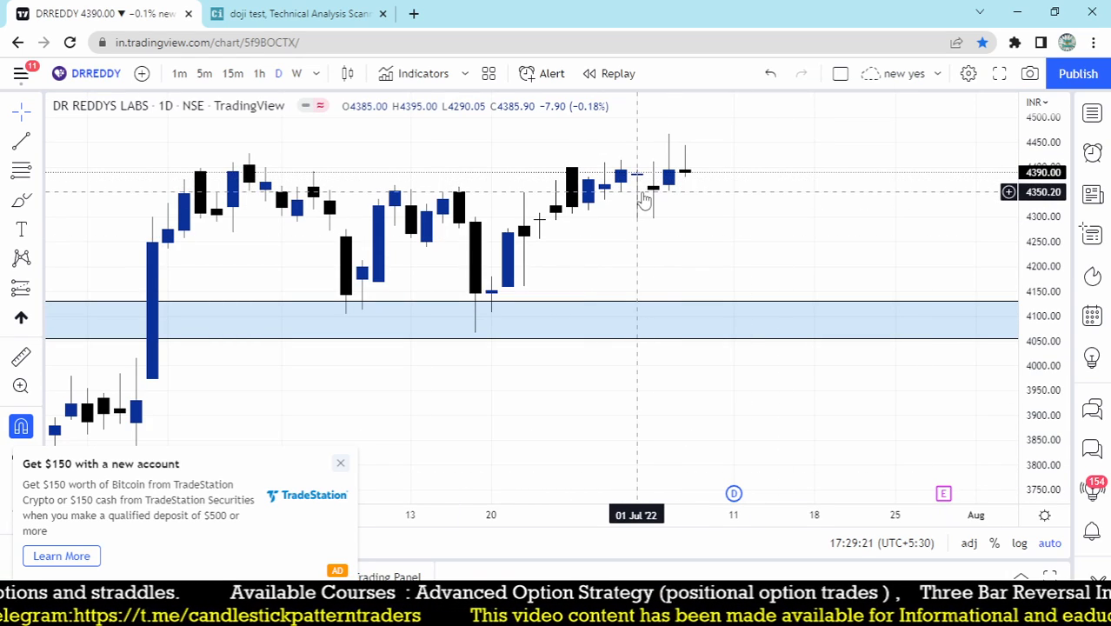
- Return to the Chartink backtest chart and open the stock list for 30 June 2022
{"action": "left_click", "coordinate": [313, 10]}
{"action": "left_click", "coordinate": [166, 204]}
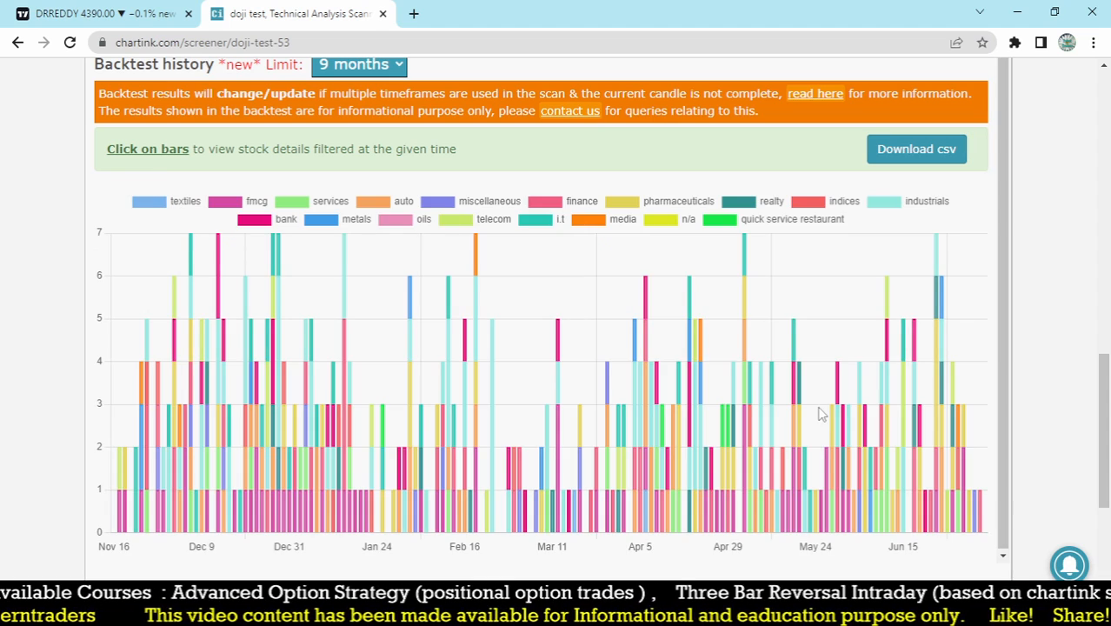
{"action": "left_click", "coordinate": [963, 499]}
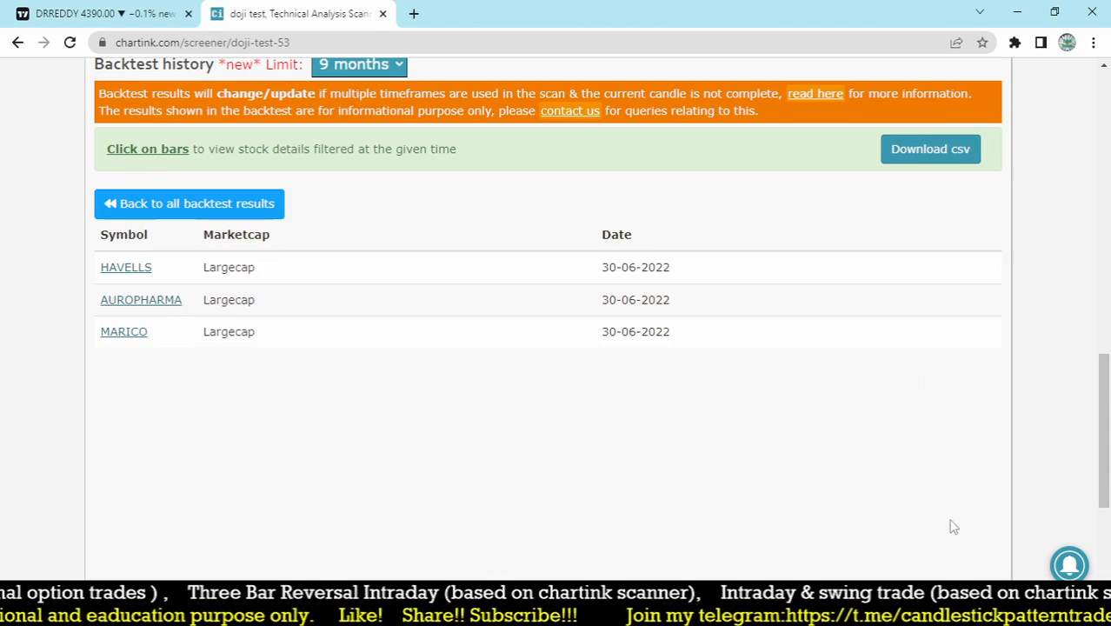
- Load the NSE HAVELLS daily chart in TradingView and examine the candle of 30 June 2022
{"action": "left_click", "coordinate": [100, 13]}
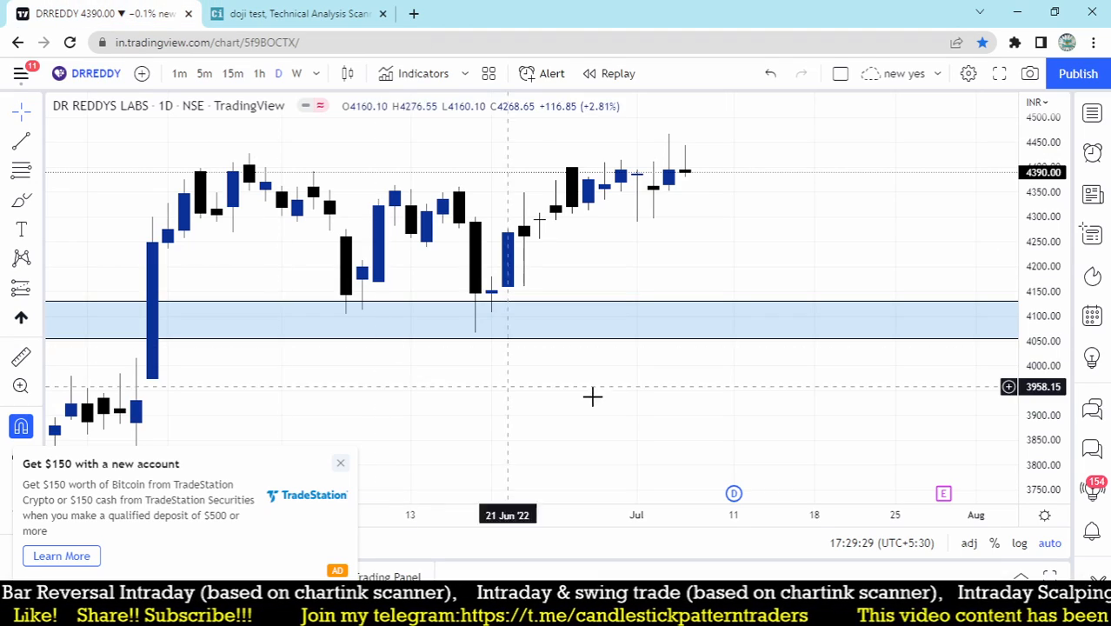
{"action": "type", "text": "HAV"}
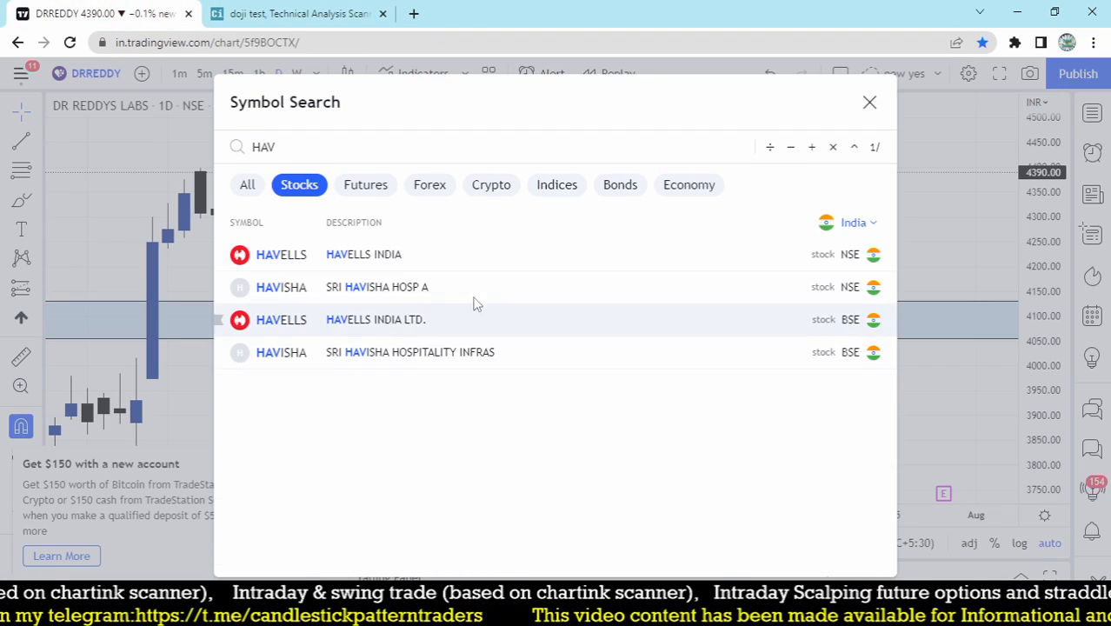
{"action": "key", "text": "Return"}
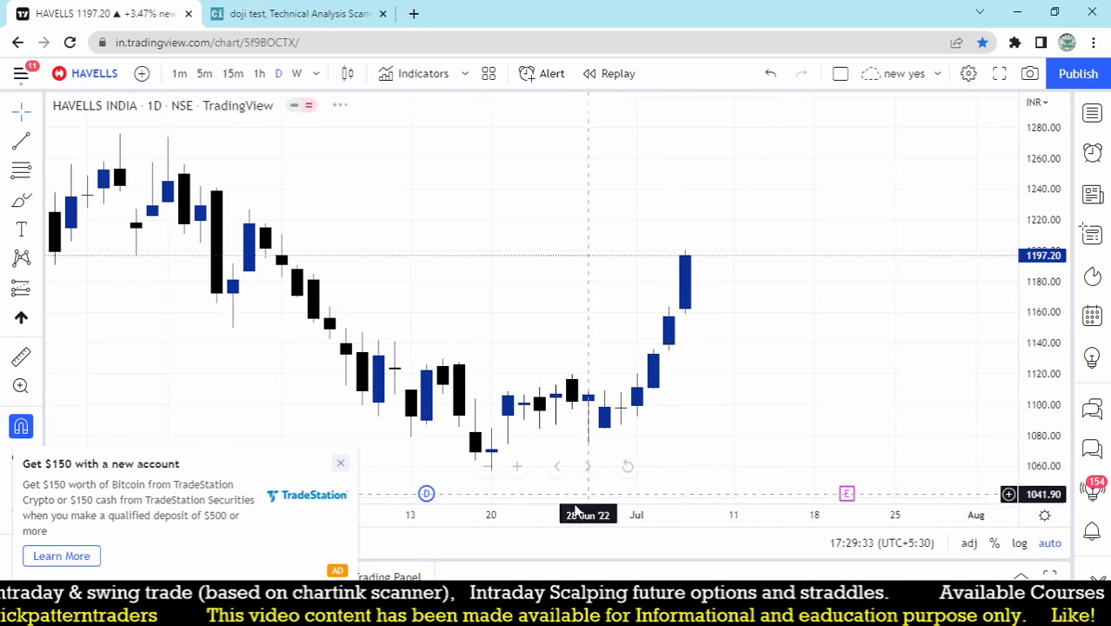
{"action": "scroll", "coordinate": [811, 317], "scroll_direction": "up", "scroll_amount": 2}
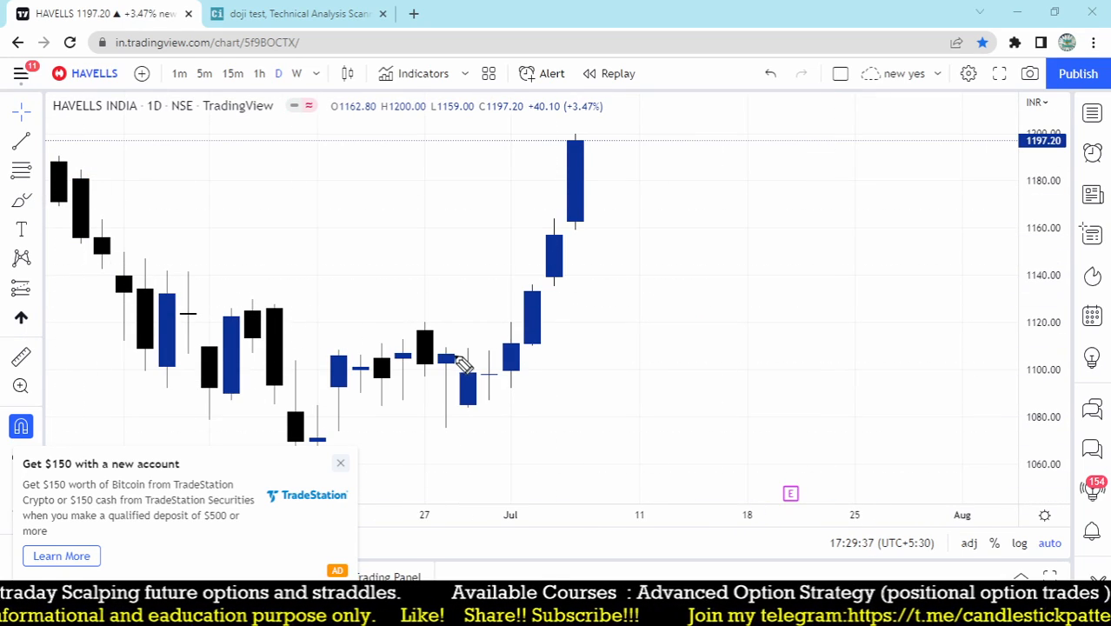
- Mark levels above and below the late-June doji on the HAVELLS chart, sketch possible price moves, and clear the markings
{"action": "left_click_drag", "start_coordinate": [478, 354], "coordinate": [536, 353]}
{"action": "left_click_drag", "start_coordinate": [460, 410], "coordinate": [536, 402]}
{"action": "mouse_move", "coordinate": [526, 354]}
{"action": "left_mouse_down"}
{"action": "mouse_move", "coordinate": [624, 158]}
{"action": "mouse_move", "coordinate": [691, 303]}
{"action": "left_mouse_up"}
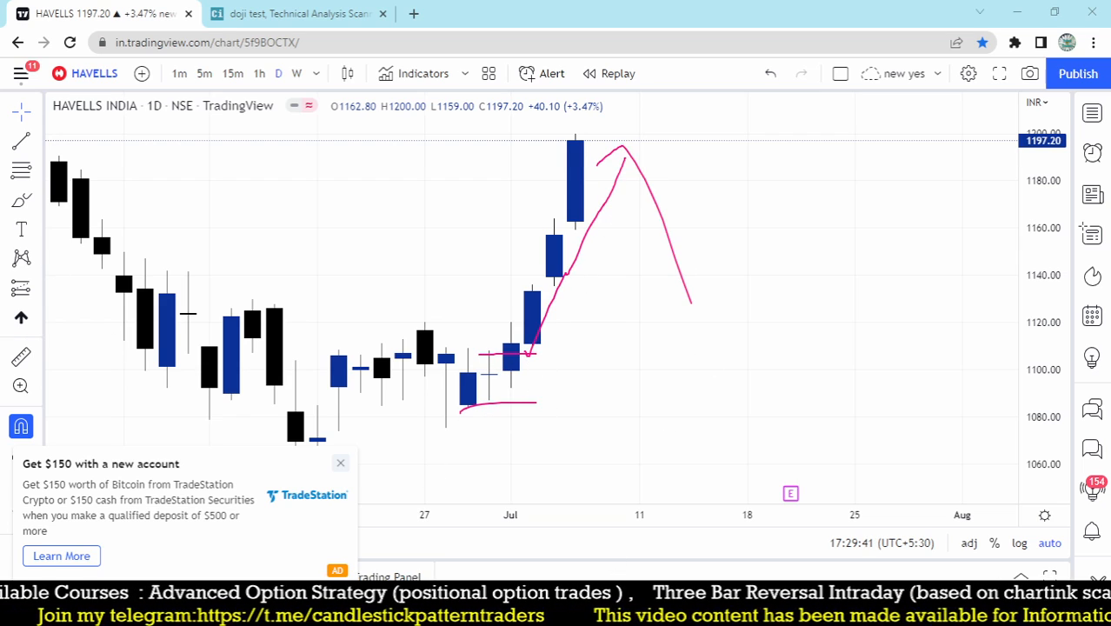
{"action": "mouse_move", "coordinate": [486, 459]}
{"action": "left_mouse_down"}
{"action": "mouse_move", "coordinate": [607, 194]}
{"action": "mouse_move", "coordinate": [686, 265]}
{"action": "left_mouse_up"}
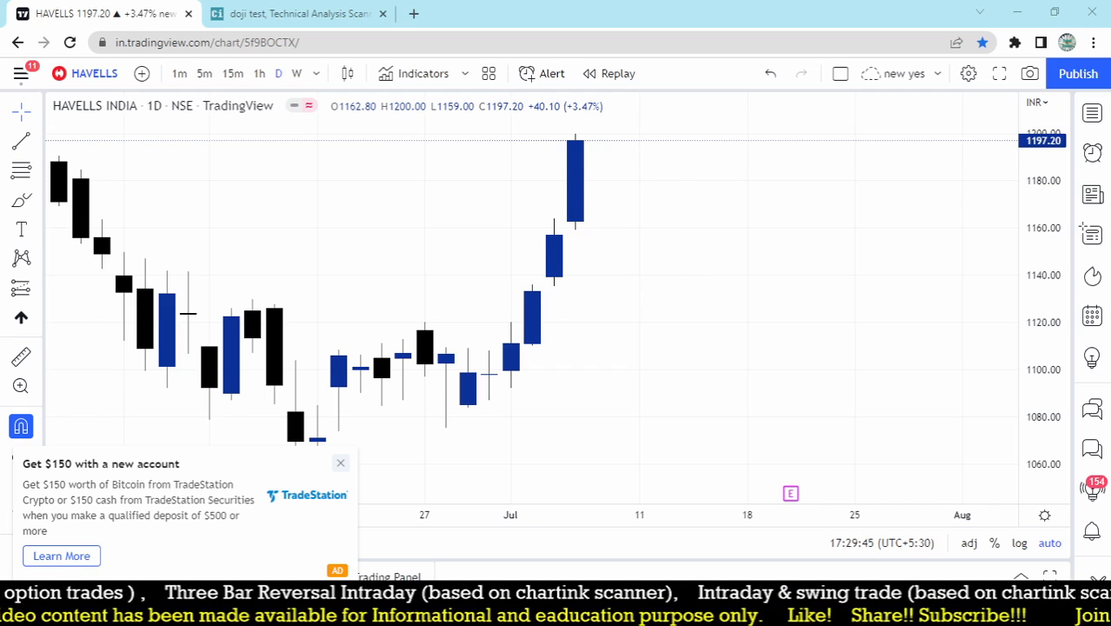
{"action": "scroll", "coordinate": [609, 366], "scroll_direction": "down", "scroll_amount": 3}
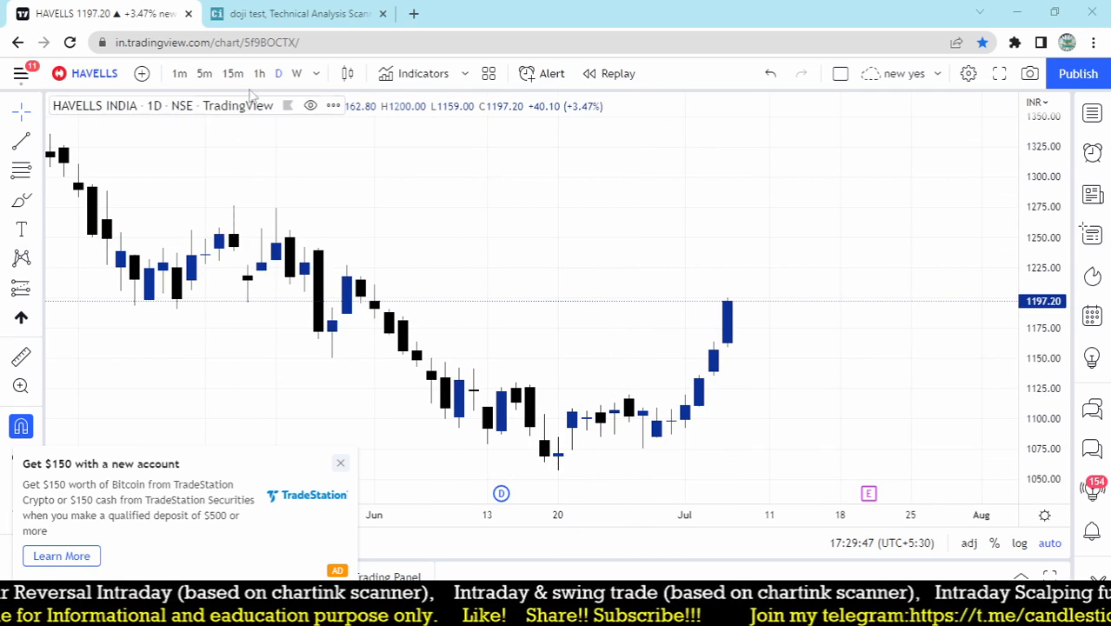
{"action": "left_click", "coordinate": [274, 14]}
{"action": "left_click", "coordinate": [139, 10]}
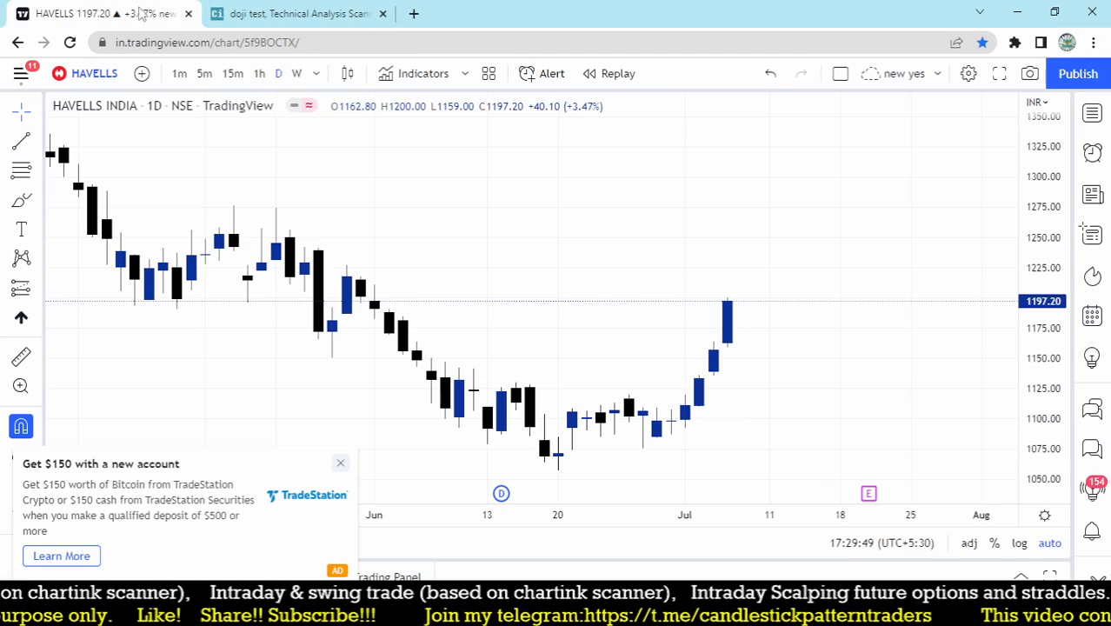
{"action": "type", "text": "H"}
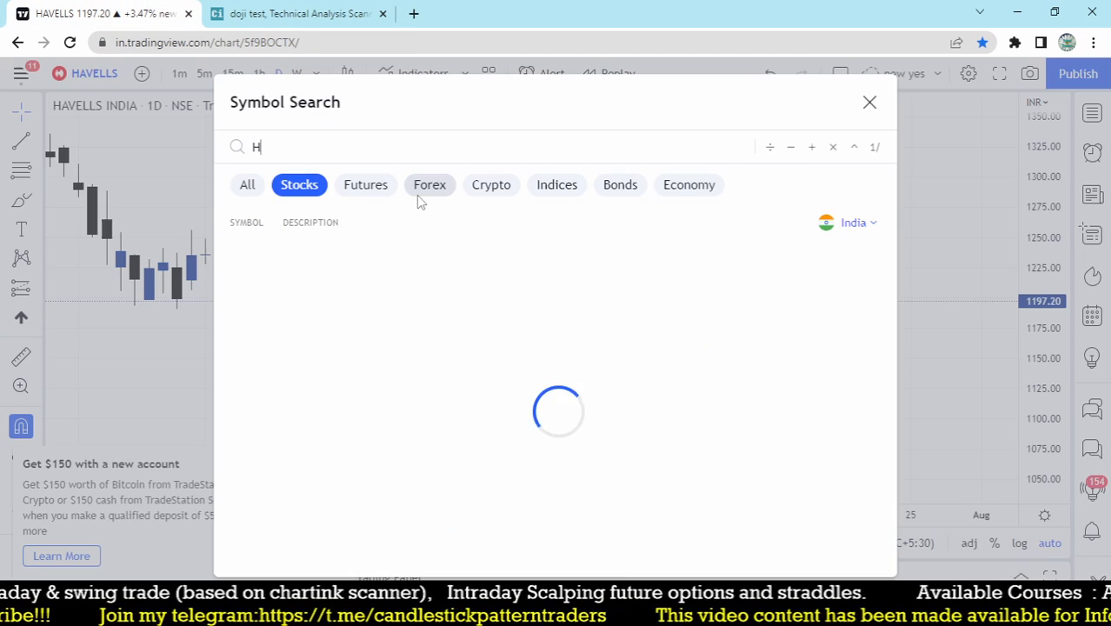
{"action": "type", "text": "AV"}
{"action": "left_click", "coordinate": [396, 253]}
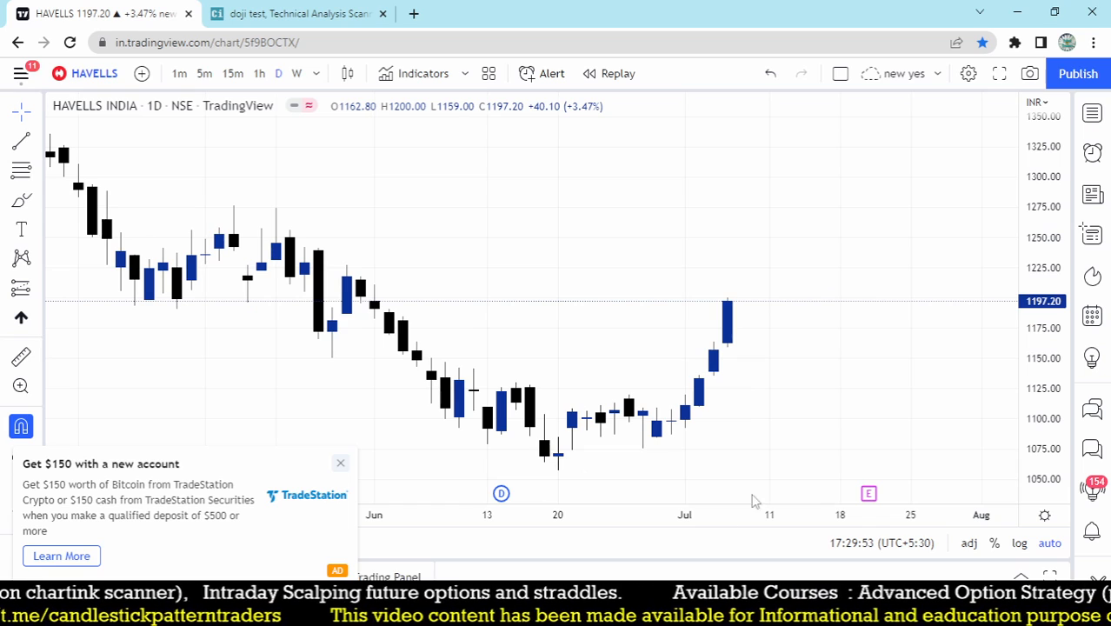
- Load the NSE AUROPHARMA daily chart and check its 30 June 2022 candle
{"action": "type", "text": "AU"}
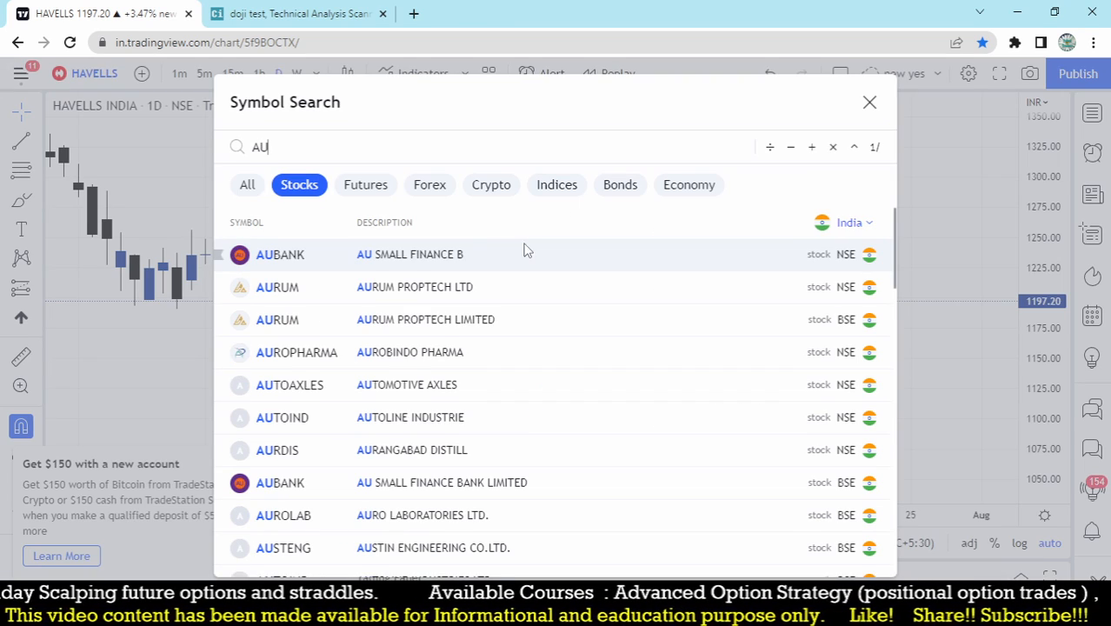
{"action": "type", "text": "R"}
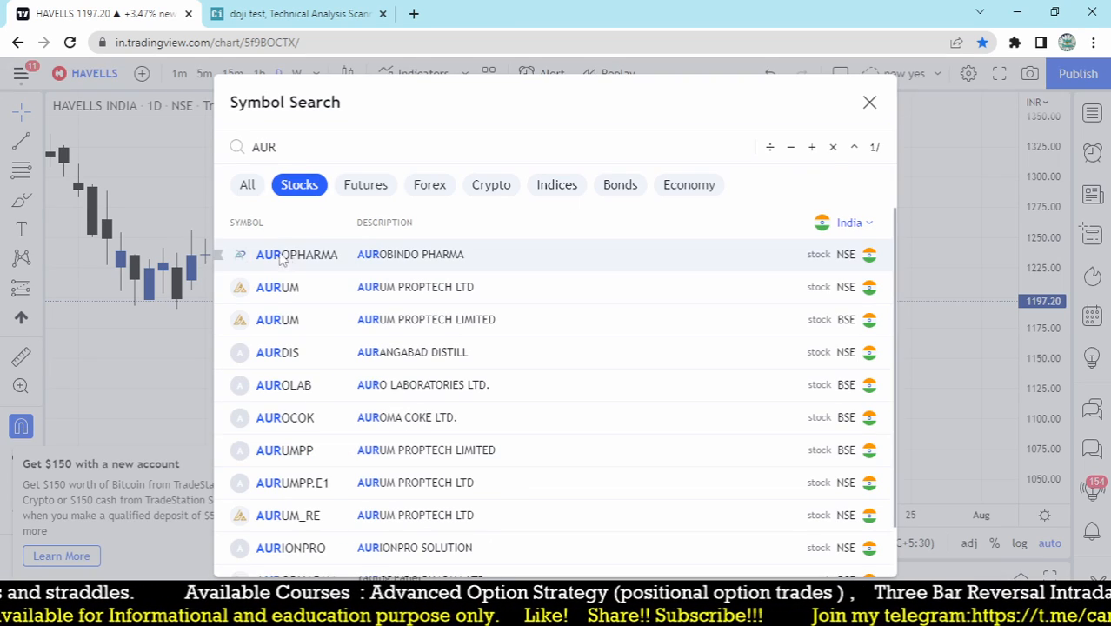
{"action": "left_click", "coordinate": [279, 260]}
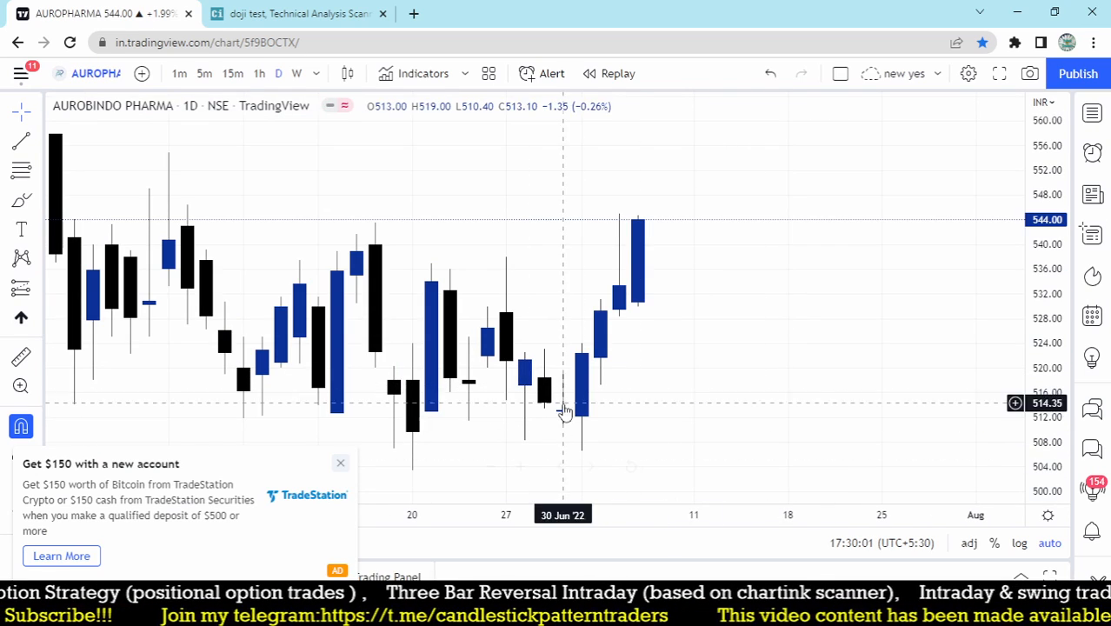
- Consult the Chartink backtest list and load the MARICO daily chart in TradingView to examine its 30 June 2022 candle
{"action": "left_click", "coordinate": [283, 8]}
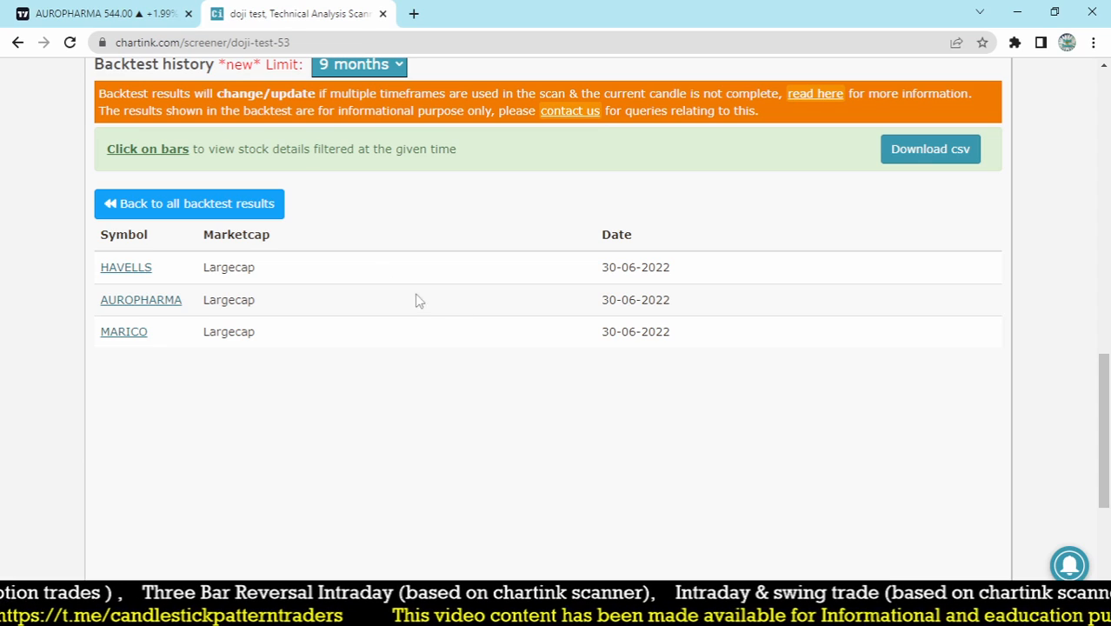
{"action": "left_click", "coordinate": [139, 13]}
{"action": "type", "text": "MAR"}
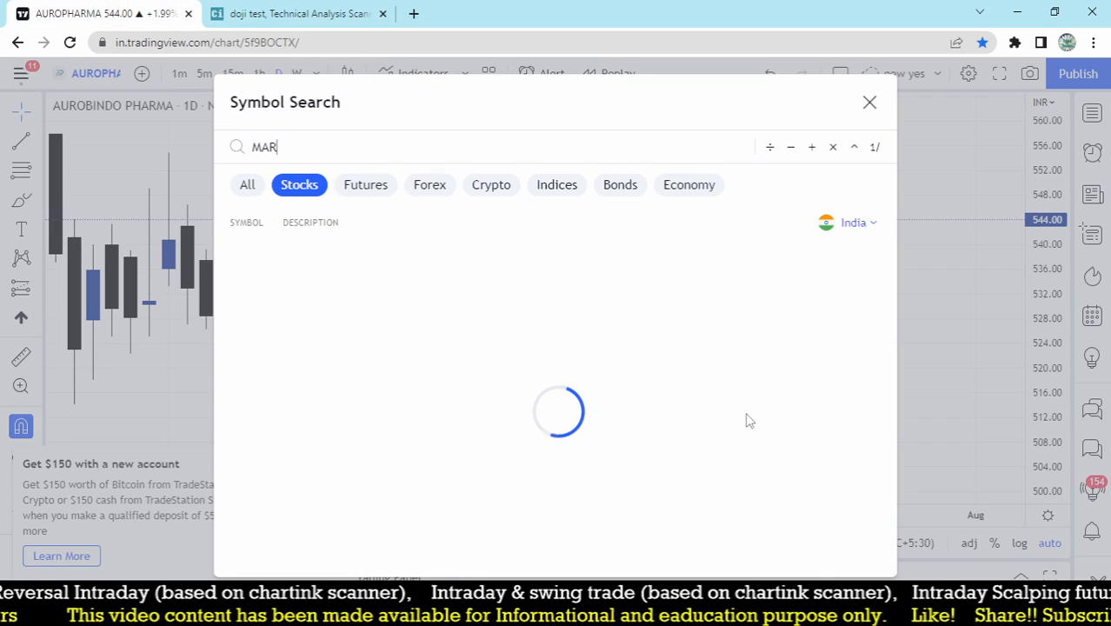
{"action": "left_click", "coordinate": [405, 294]}
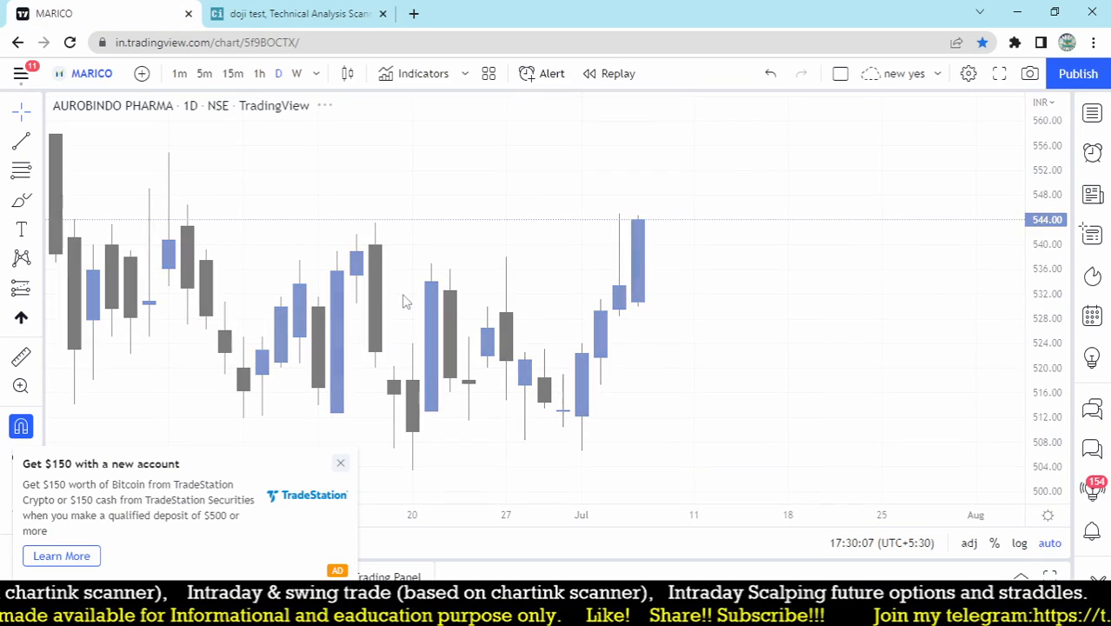
{"action": "scroll", "coordinate": [769, 414], "scroll_direction": "up", "scroll_amount": 3}
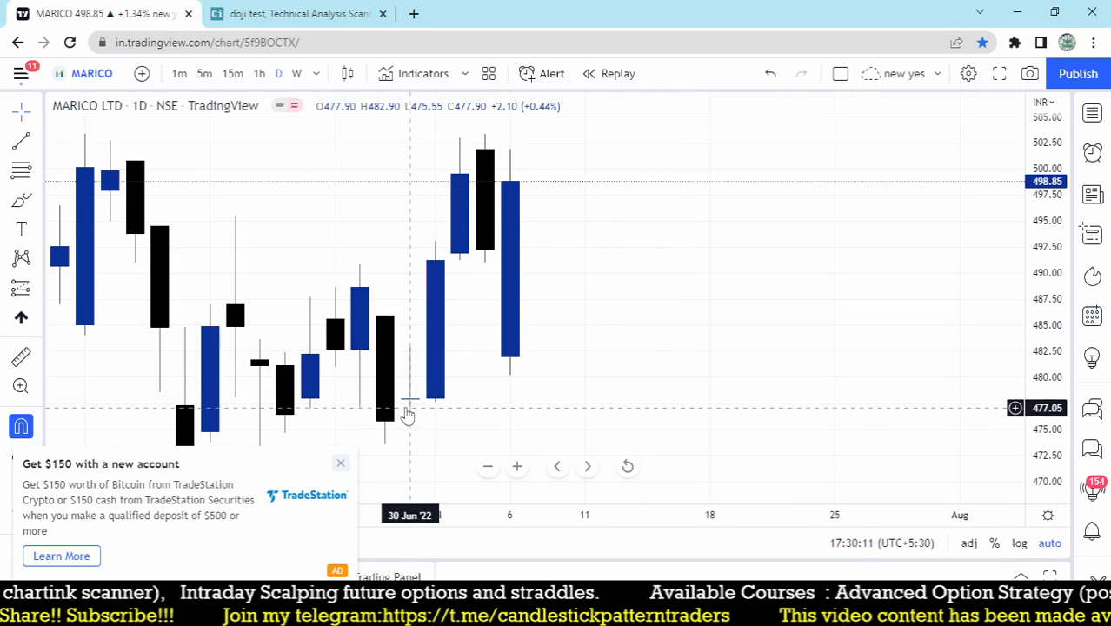
- Recheck the backtest list, reload the NSE AUROPHARMA chart to review its 30 June candle, and close the advertisement
{"action": "left_click", "coordinate": [292, 15]}
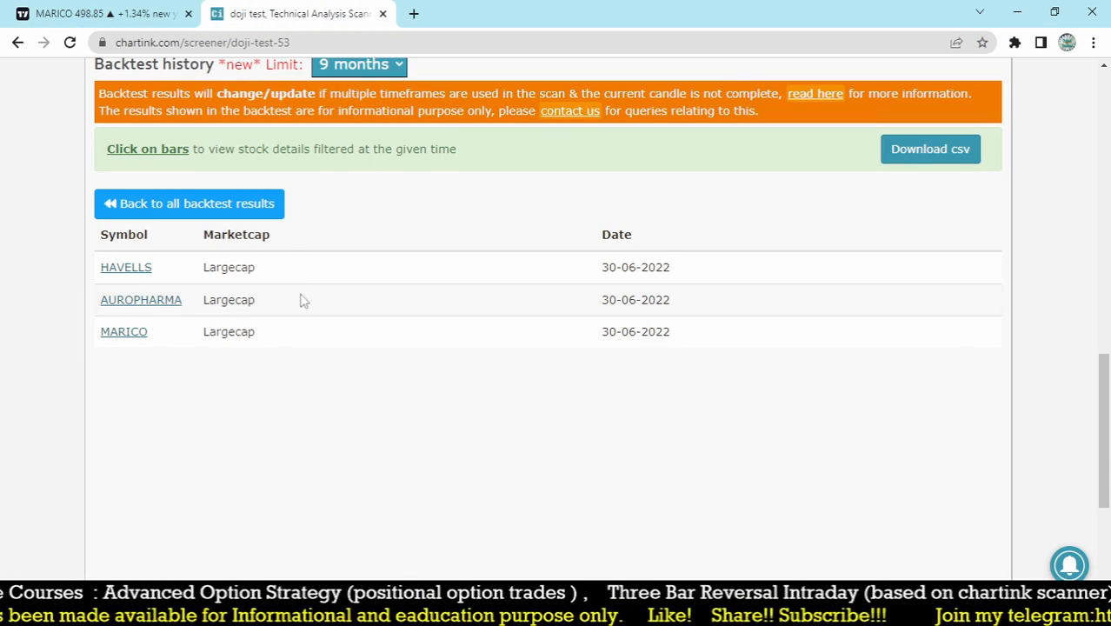
{"action": "left_click", "coordinate": [198, 7]}
{"action": "type", "text": "AR"}
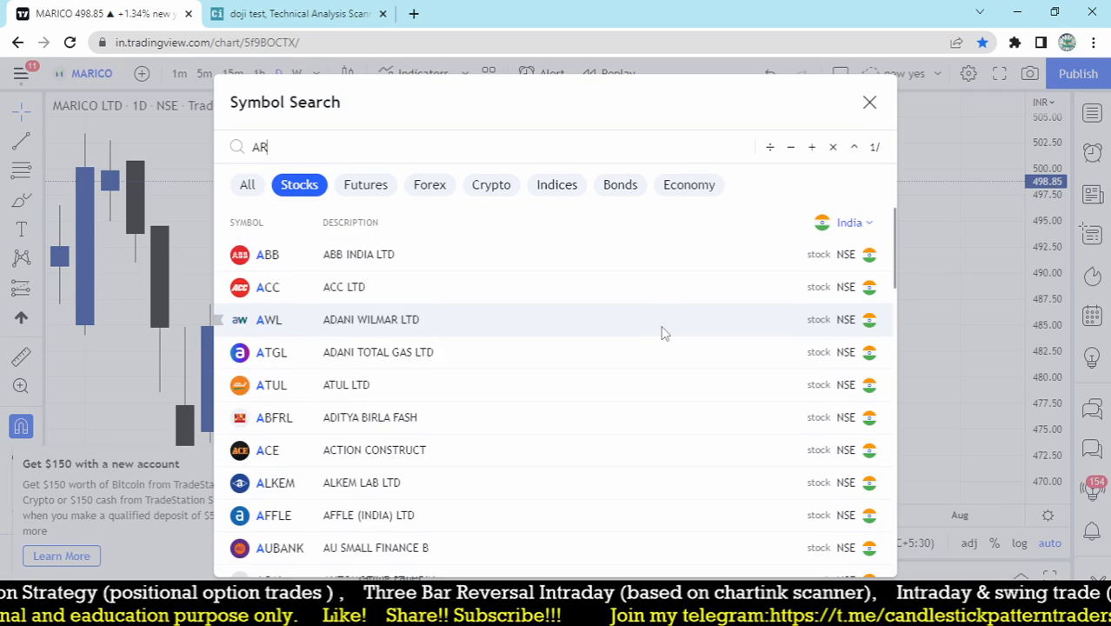
{"action": "key", "text": "BackSpace"}
{"action": "type", "text": "UR"}
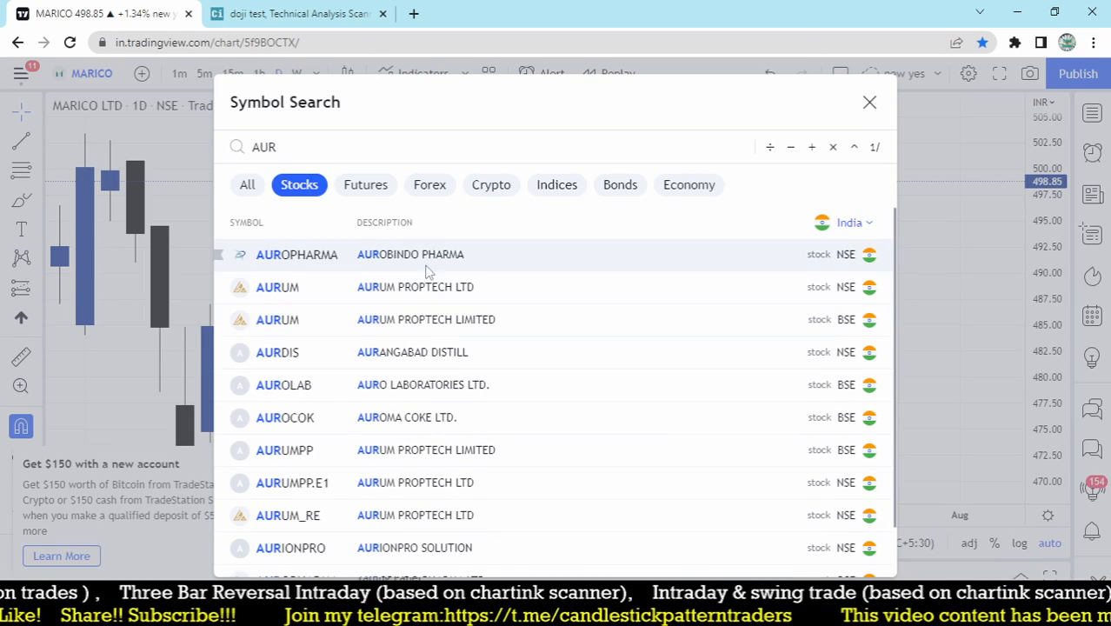
{"action": "left_click", "coordinate": [357, 265]}
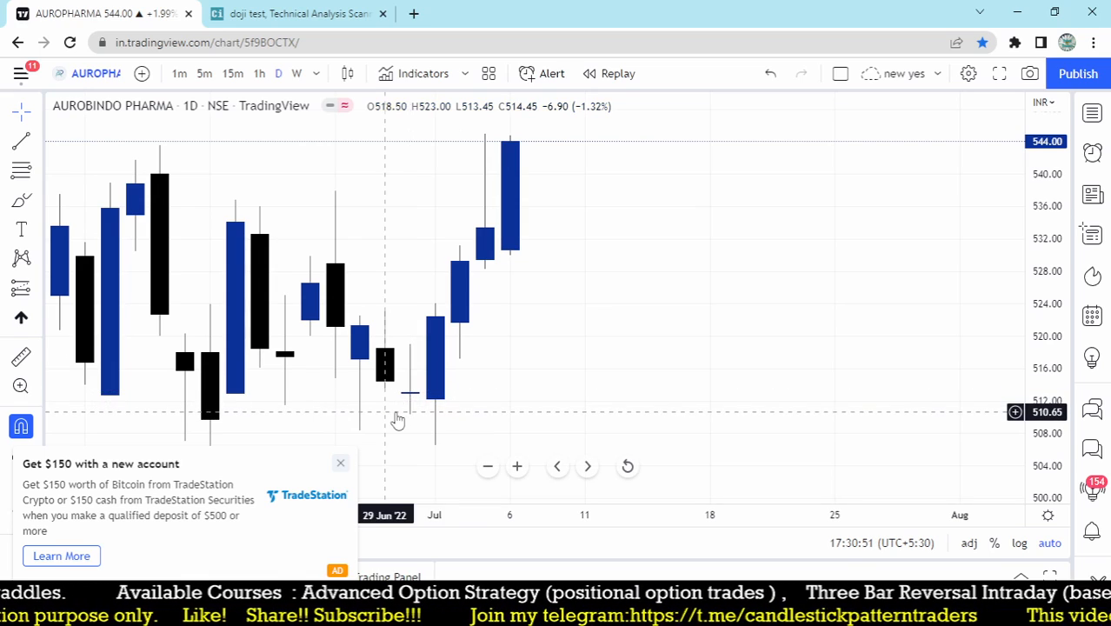
{"action": "left_click", "coordinate": [338, 463]}
{"action": "left_click", "coordinate": [818, 112]}
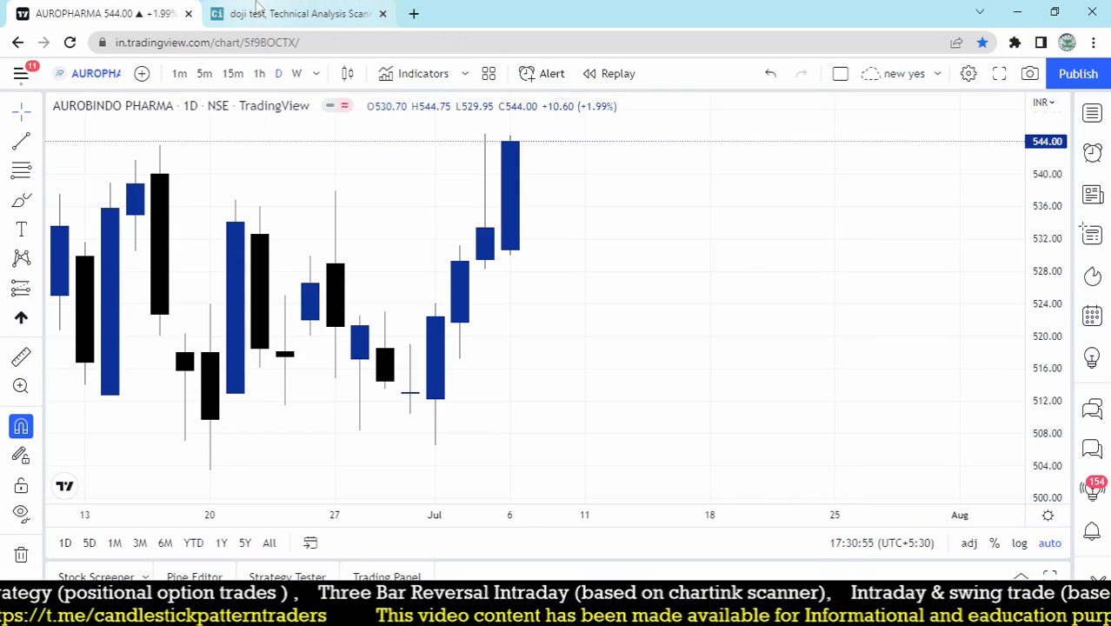
- Return to the Chartink scan and add a third filter: latest Close Greater than Number
{"action": "left_click", "coordinate": [300, 13]}
{"action": "scroll", "coordinate": [546, 422], "scroll_direction": "up", "scroll_amount": 5}
{"action": "scroll", "coordinate": [546, 421], "scroll_direction": "up", "scroll_amount": 5}
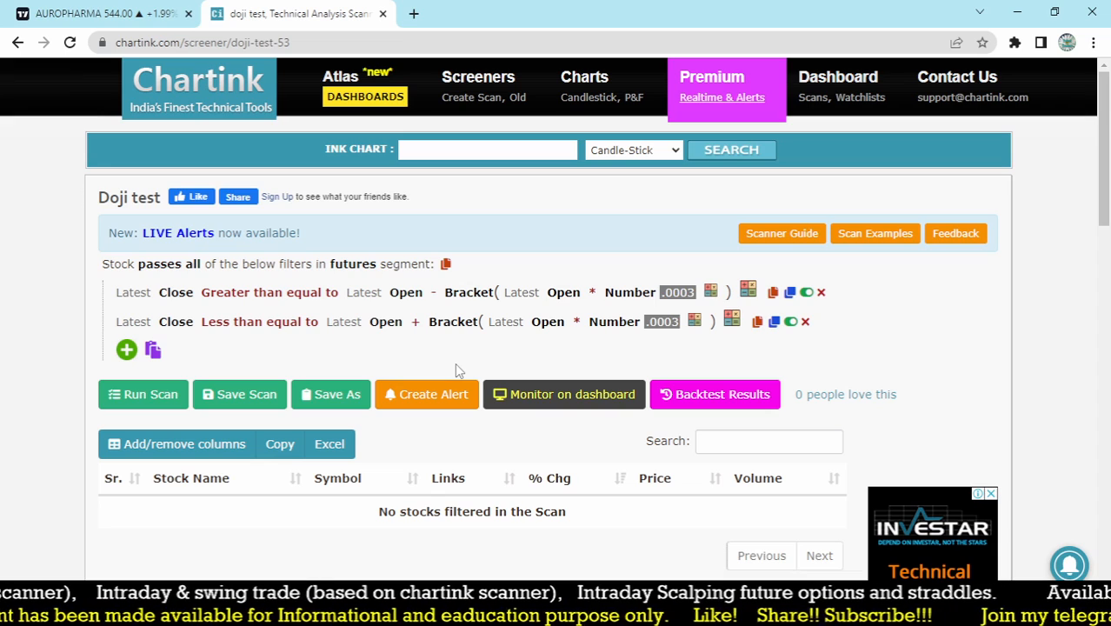
{"action": "left_click", "coordinate": [127, 351]}
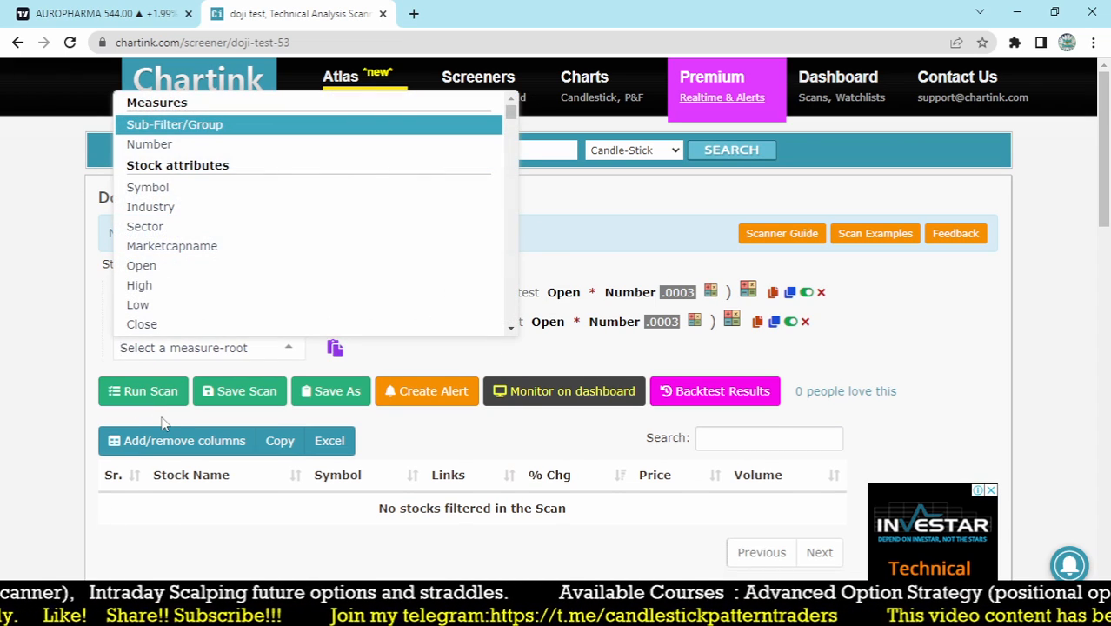
{"action": "type", "text": "close"}
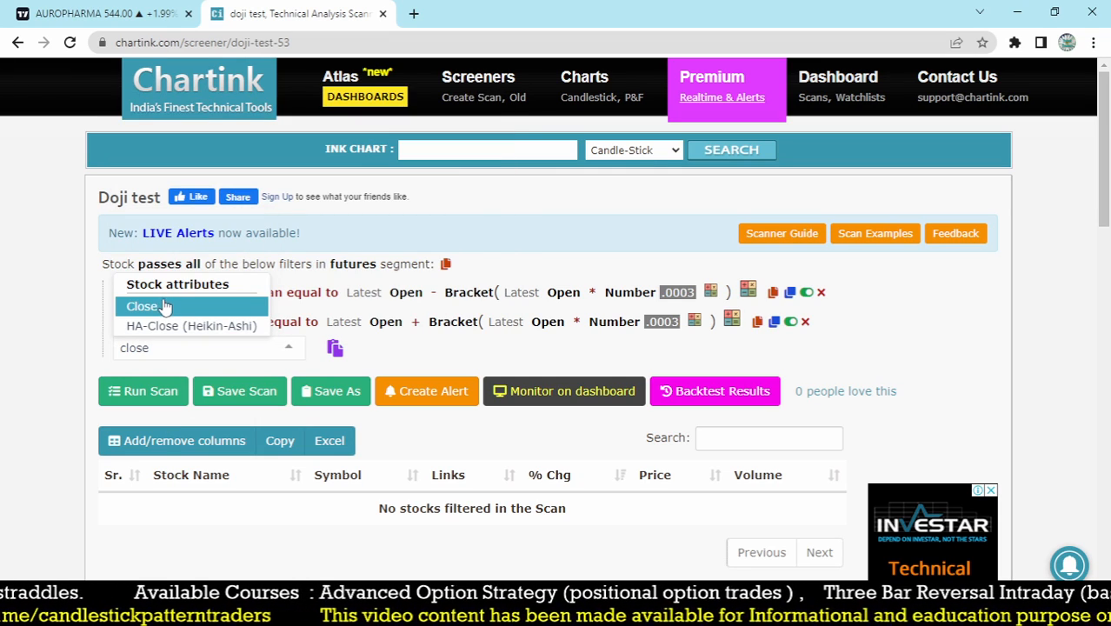
{"action": "left_click", "coordinate": [165, 307]}
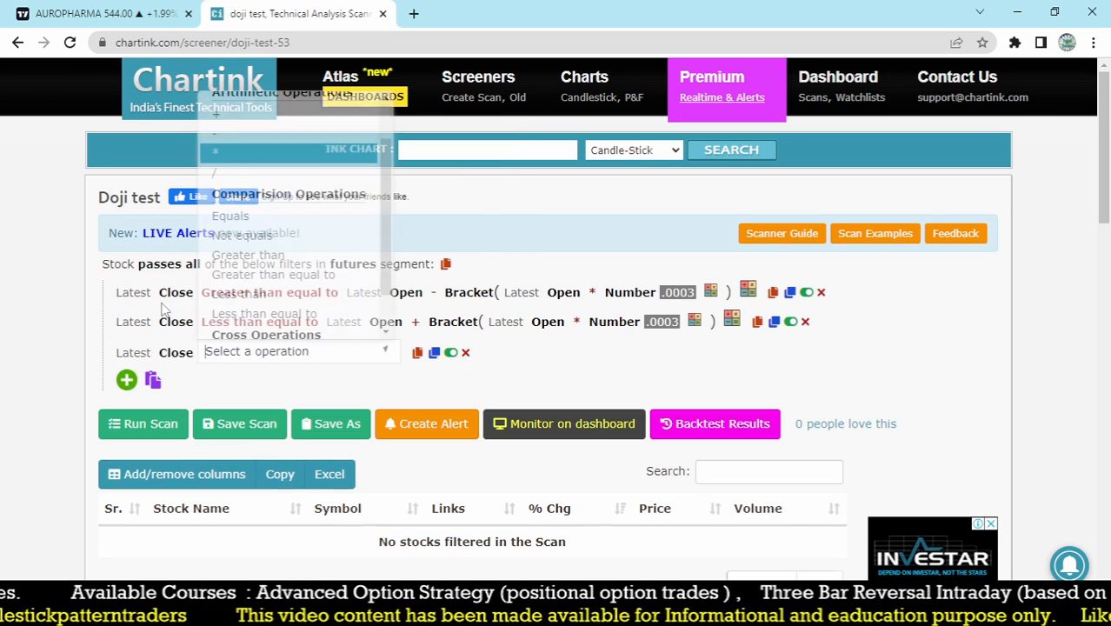
{"action": "type", "text": "g"}
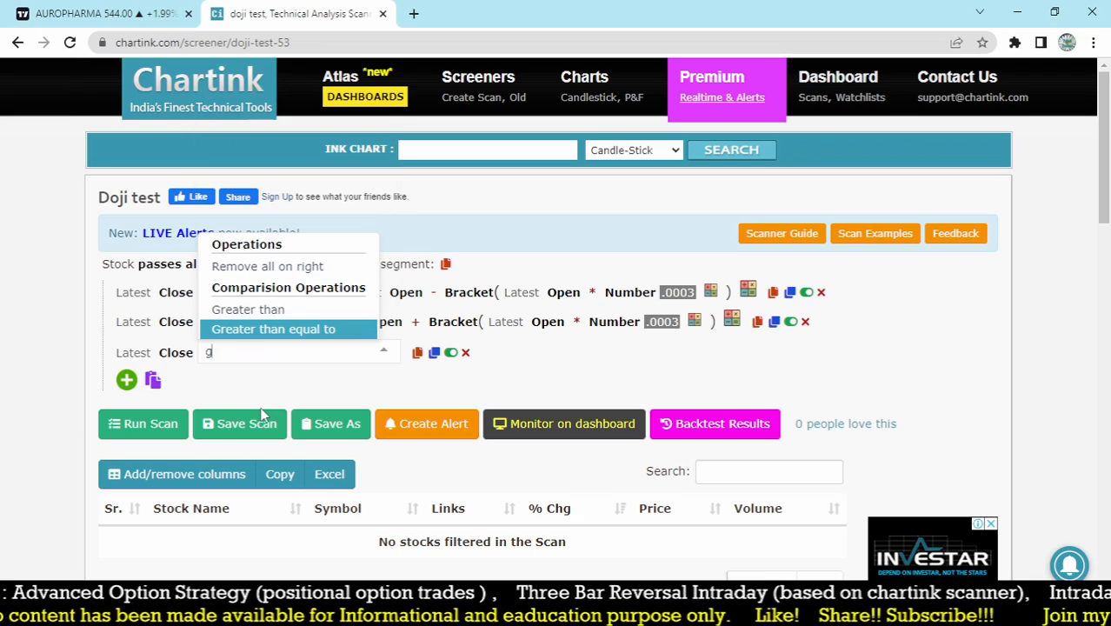
{"action": "left_click", "coordinate": [247, 310]}
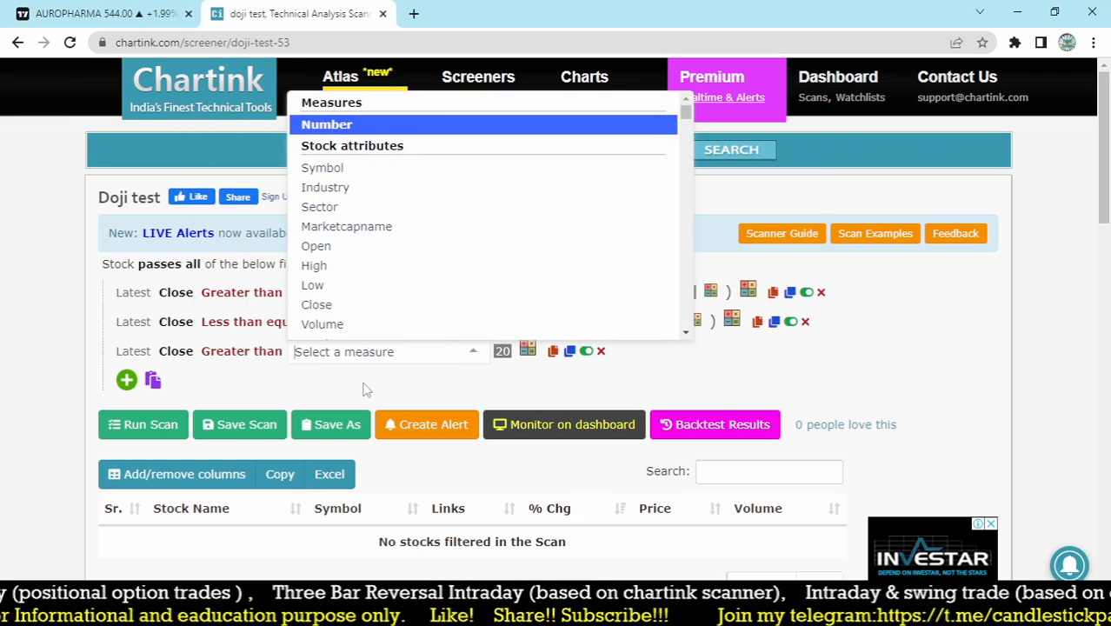
{"action": "left_click", "coordinate": [353, 127]}
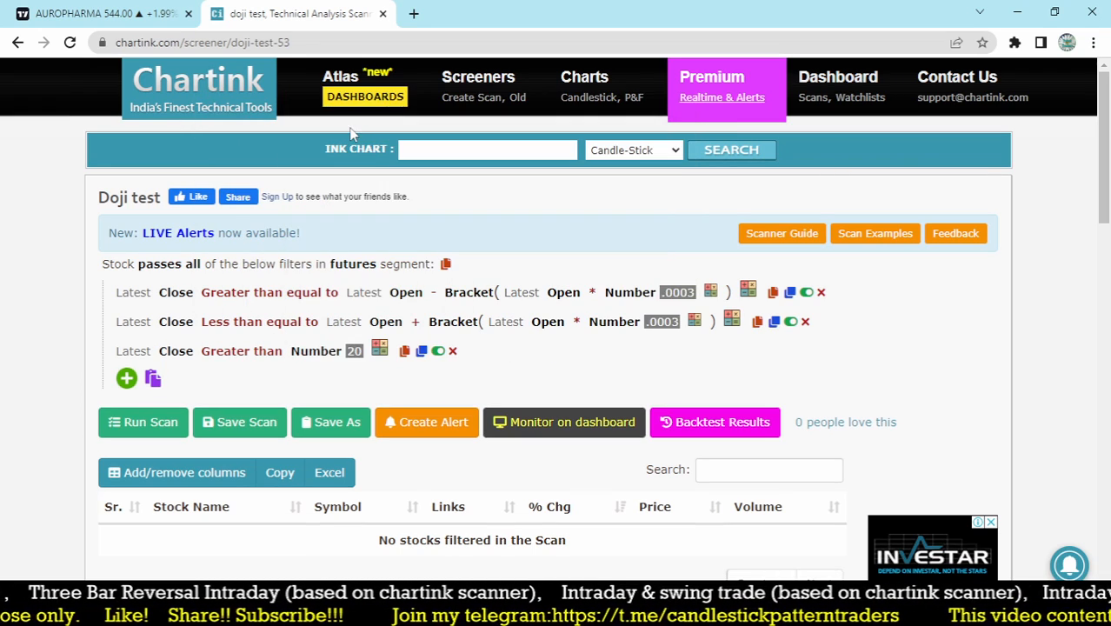
- Set the new close filter's number to 100 and run the scan
{"action": "left_click", "coordinate": [353, 352]}
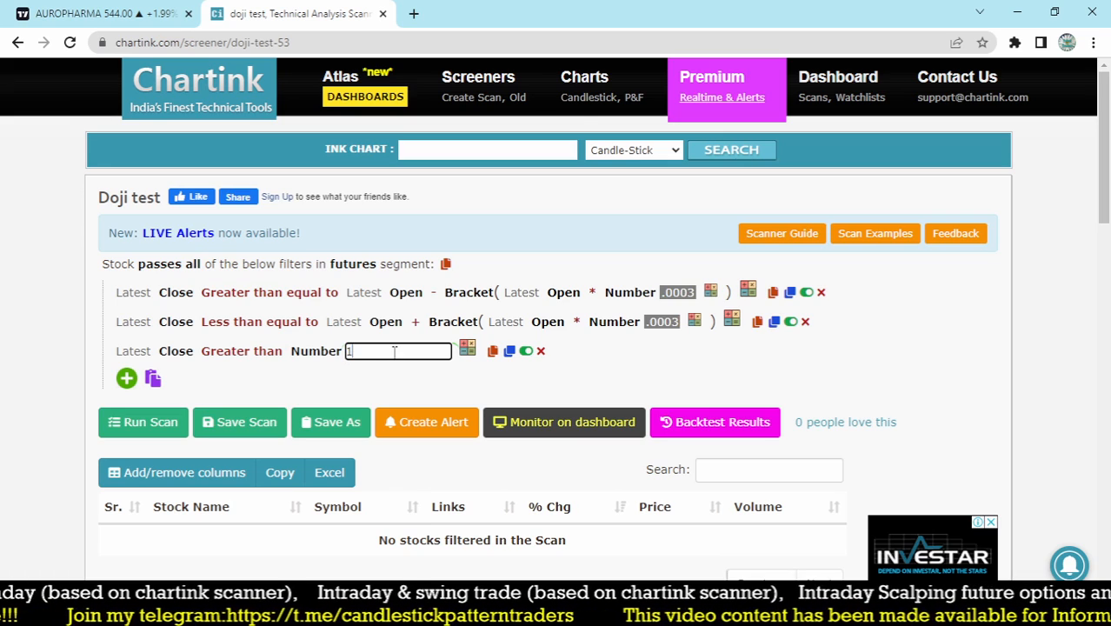
{"action": "type", "text": "100"}
{"action": "key", "text": "Return"}
{"action": "left_click", "coordinate": [143, 421]}
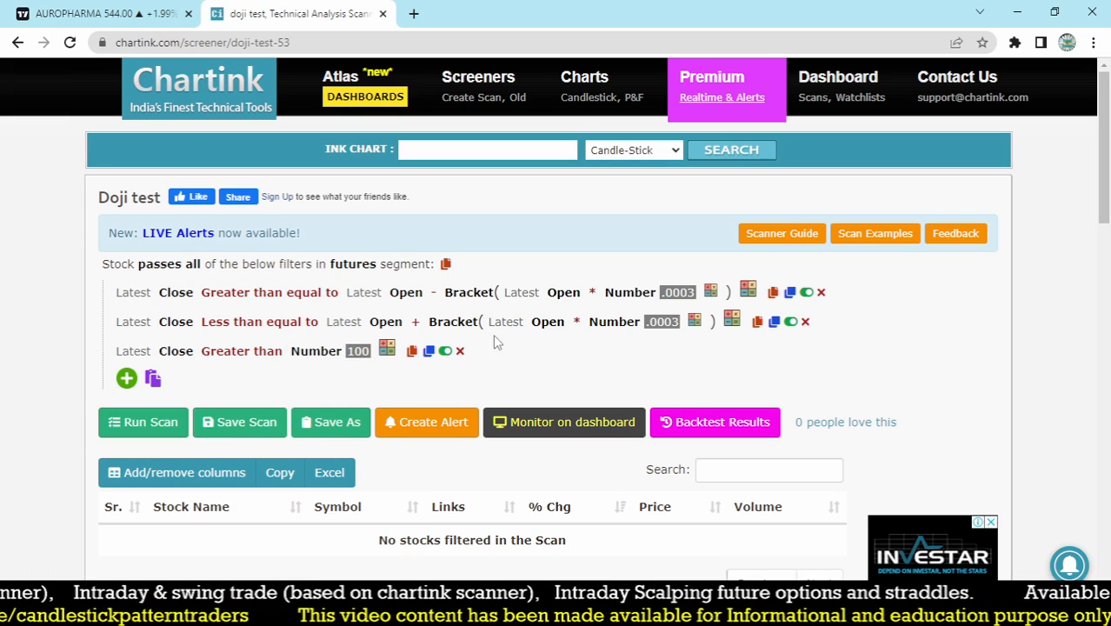
- Return to the full backtest history chart and open the stocks filtered on 23-06-2022
{"action": "scroll", "coordinate": [417, 330], "scroll_direction": "down", "scroll_amount": 2}
{"action": "scroll", "coordinate": [513, 208], "scroll_direction": "down", "scroll_amount": 10}
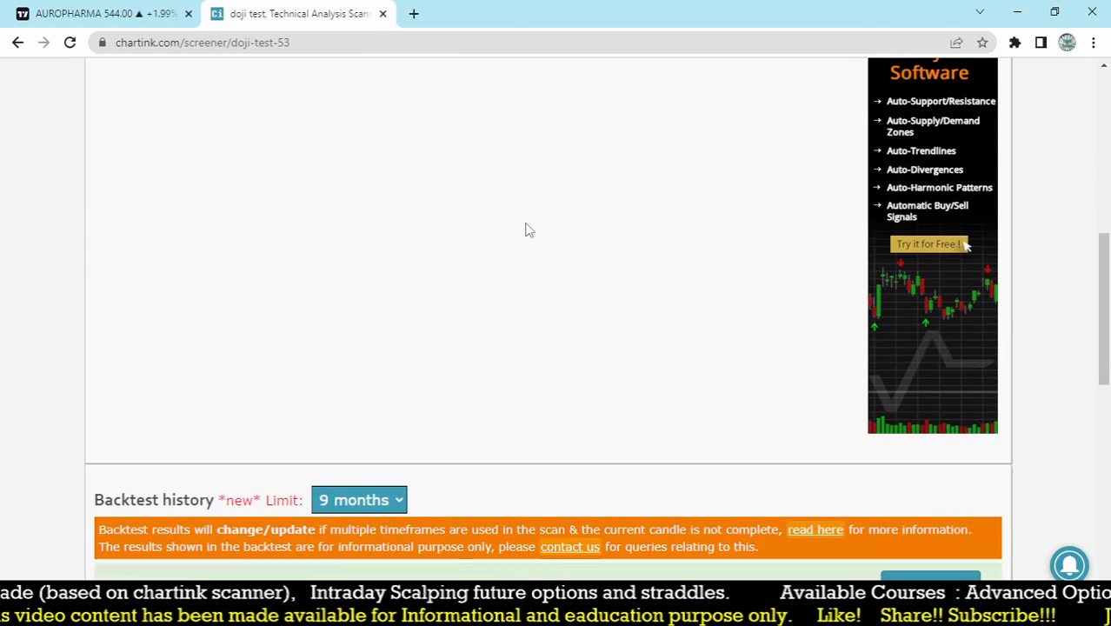
{"action": "left_click", "coordinate": [213, 237]}
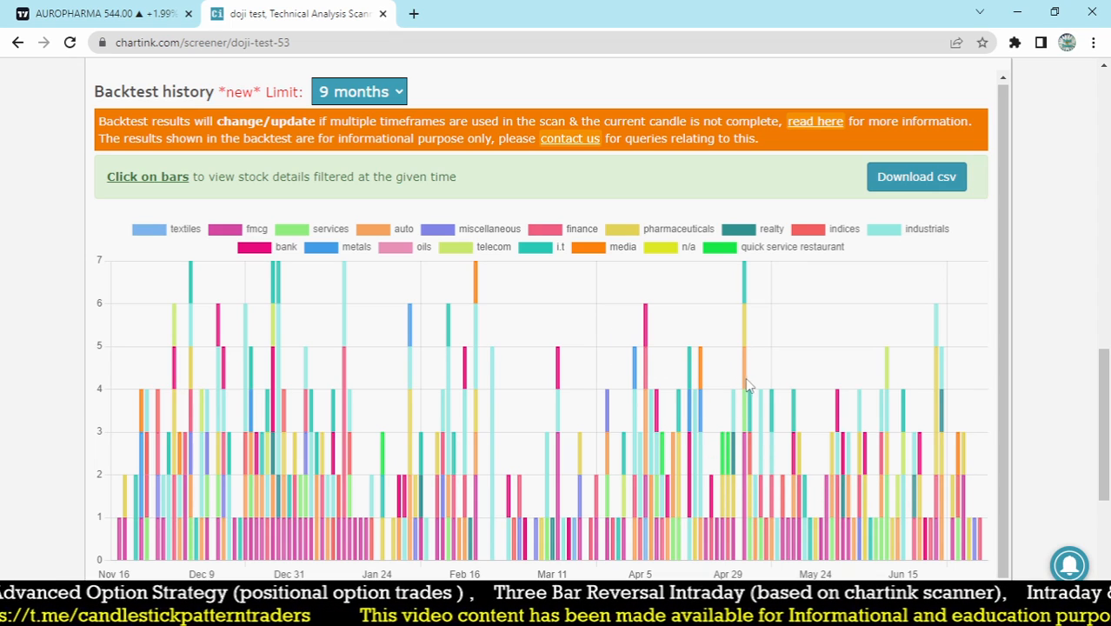
{"action": "left_click", "coordinate": [937, 377]}
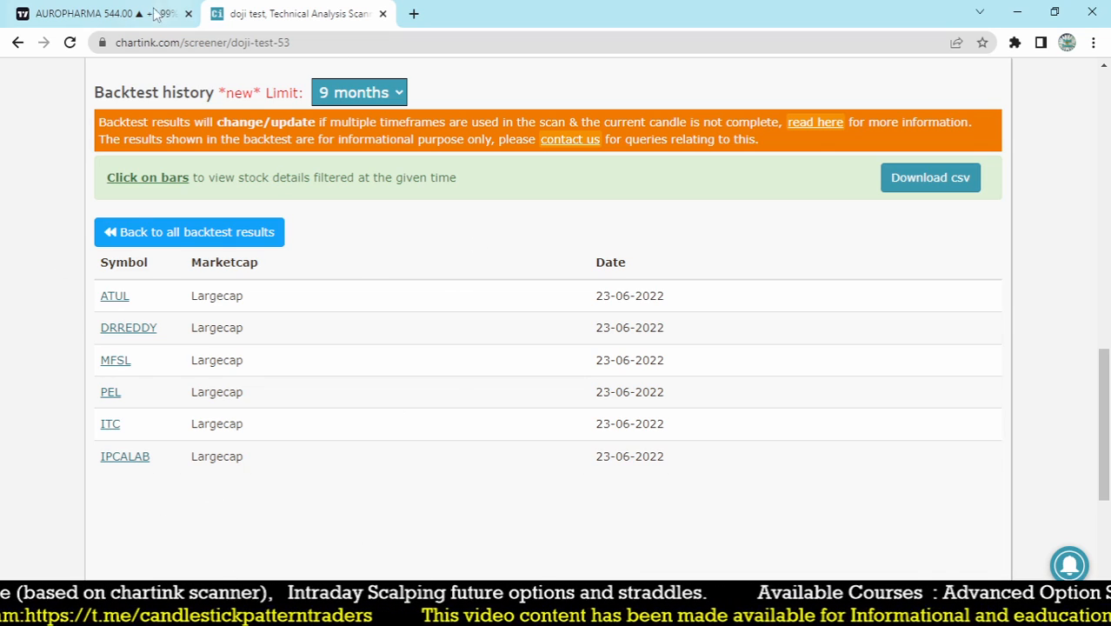
- Switch to TradingView and load the NSE ITC daily chart to examine its 23 June 2022 candle
{"action": "left_click", "coordinate": [104, 14]}
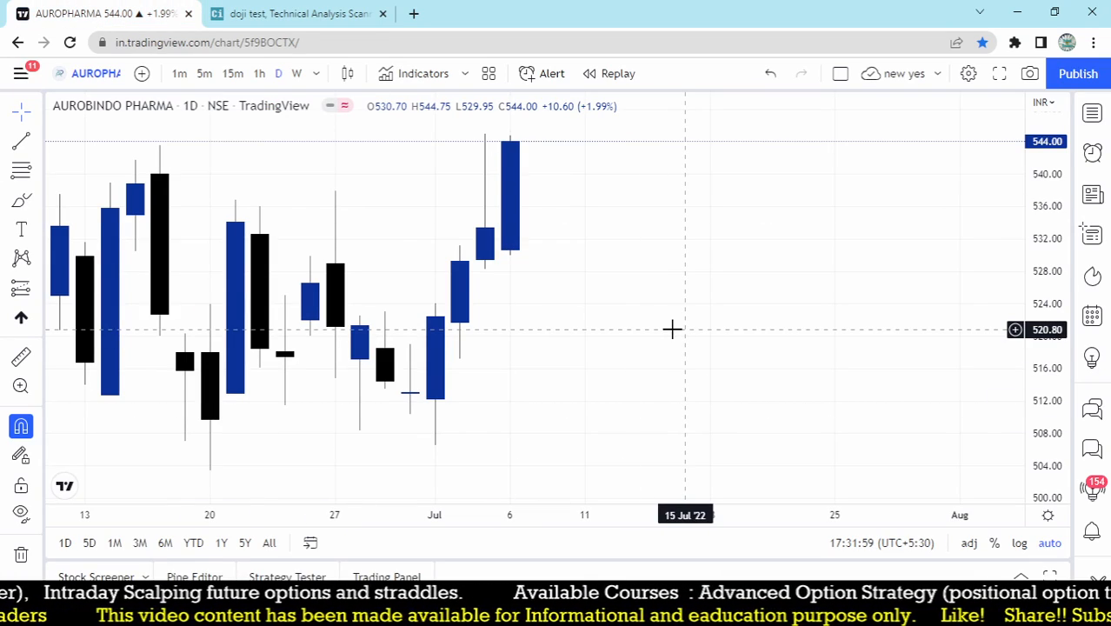
{"action": "type", "text": "ITC"}
{"action": "left_click", "coordinate": [357, 269]}
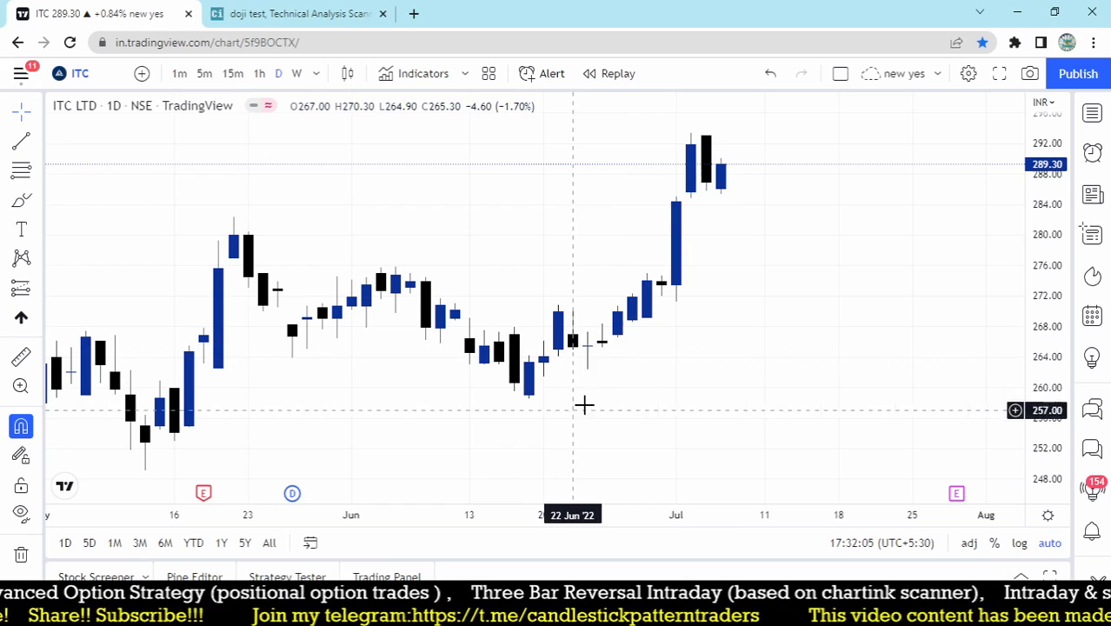
{"action": "left_click", "coordinate": [571, 464]}
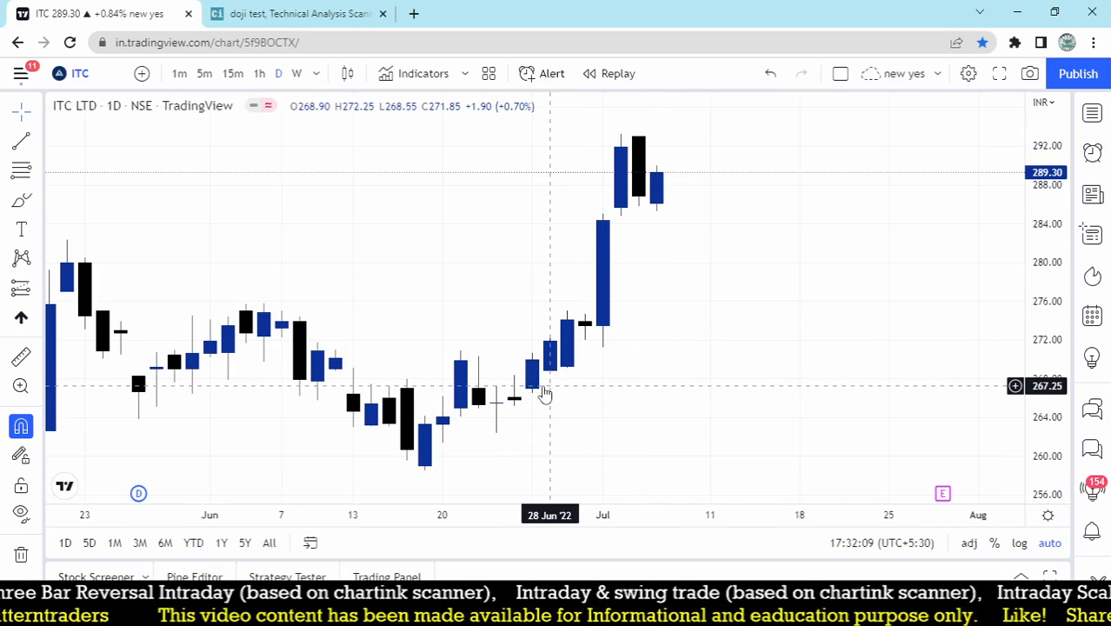
- Recheck the Chartink backtest list and load the NSE ATUL daily chart in TradingView to examine its 23 June candle
{"action": "left_click", "coordinate": [327, 24]}
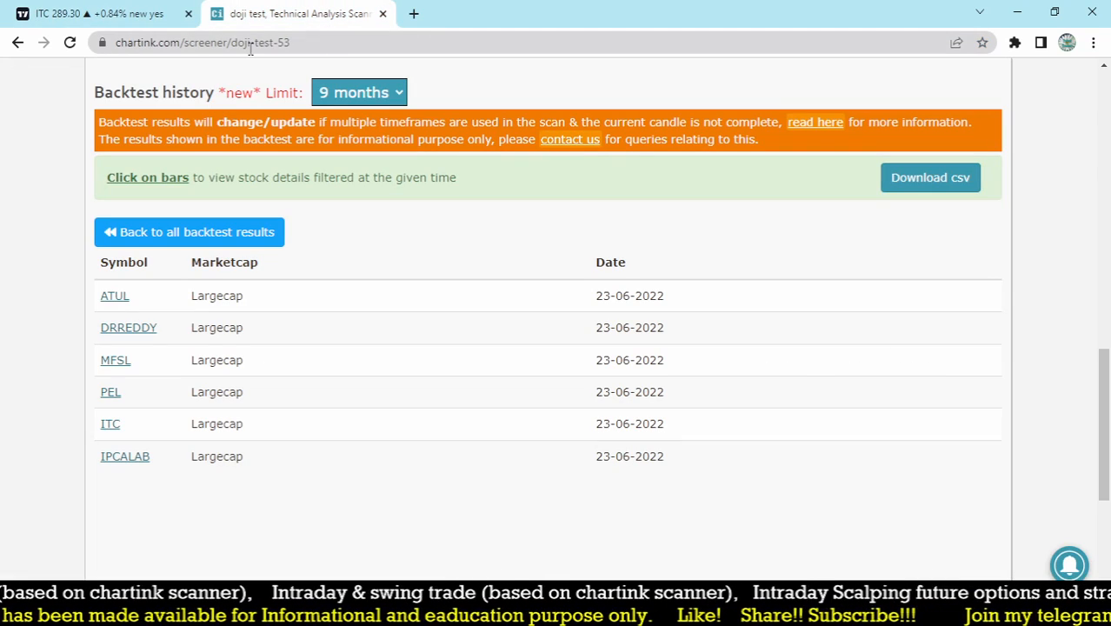
{"action": "left_click", "coordinate": [126, 12]}
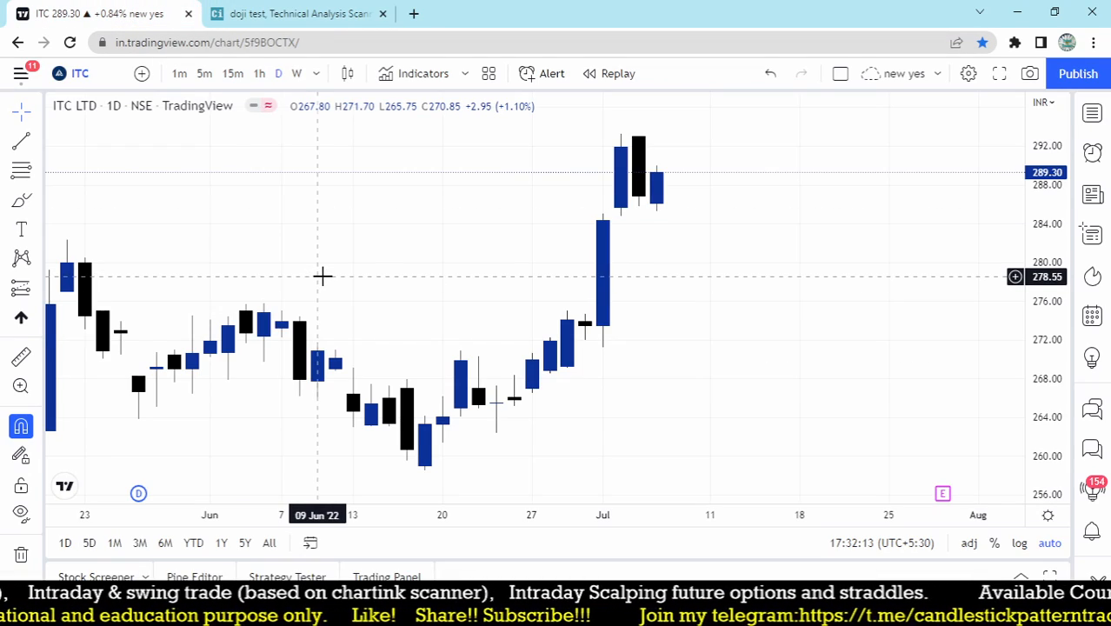
{"action": "type", "text": "ATU"}
{"action": "left_click", "coordinate": [348, 259]}
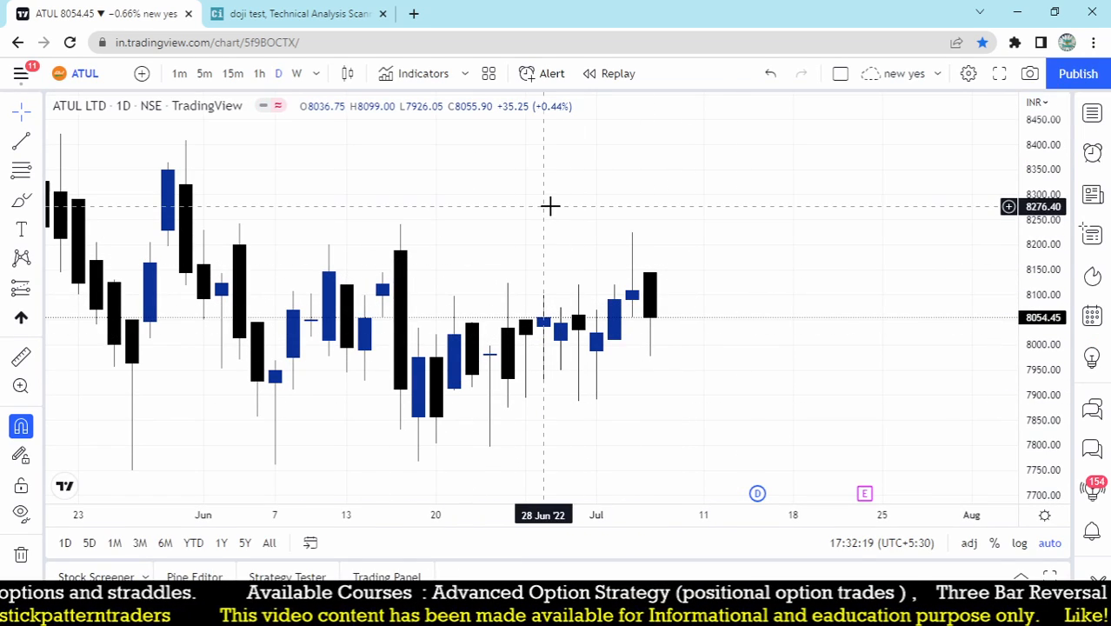
- Consult the backtest list again and load the NSE PEL daily chart in TradingView for review
{"action": "left_click", "coordinate": [298, 13]}
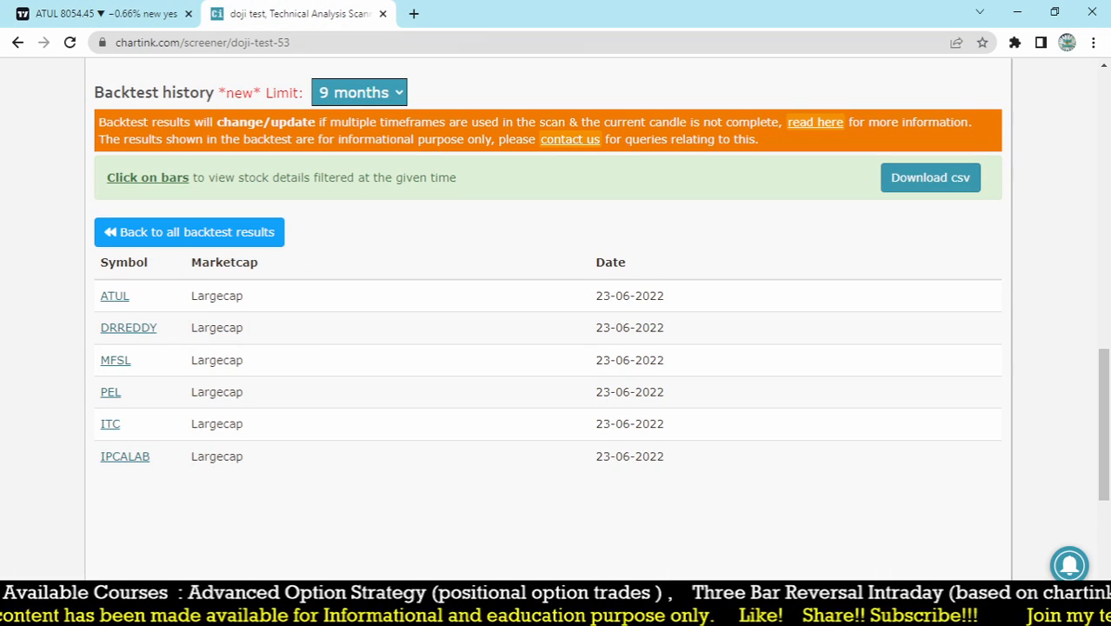
{"action": "left_click", "coordinate": [81, 13]}
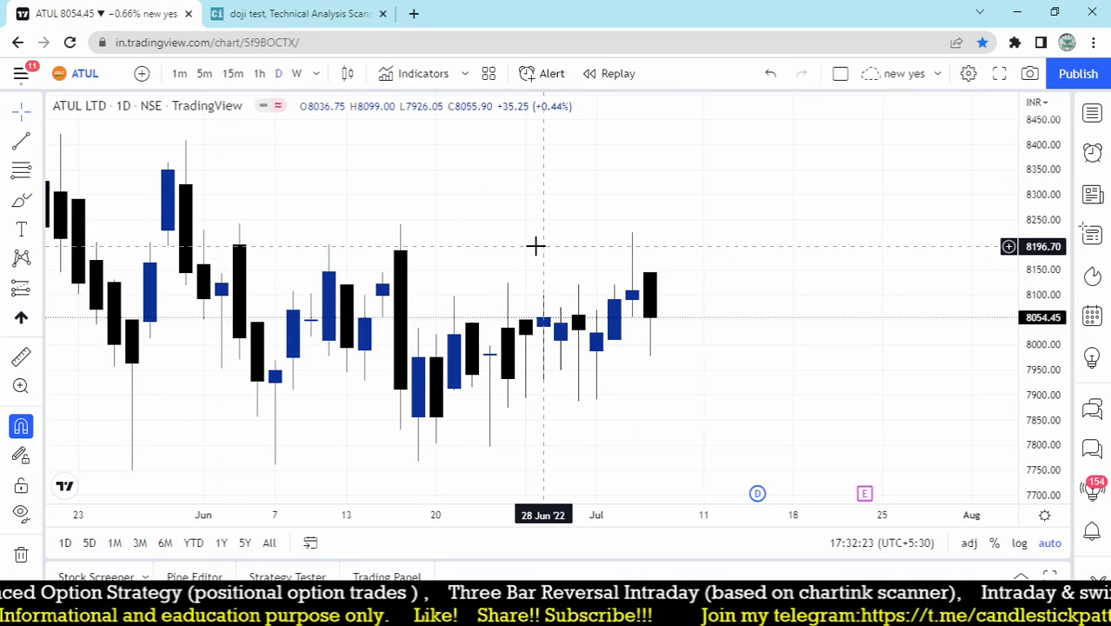
{"action": "type", "text": "PEL"}
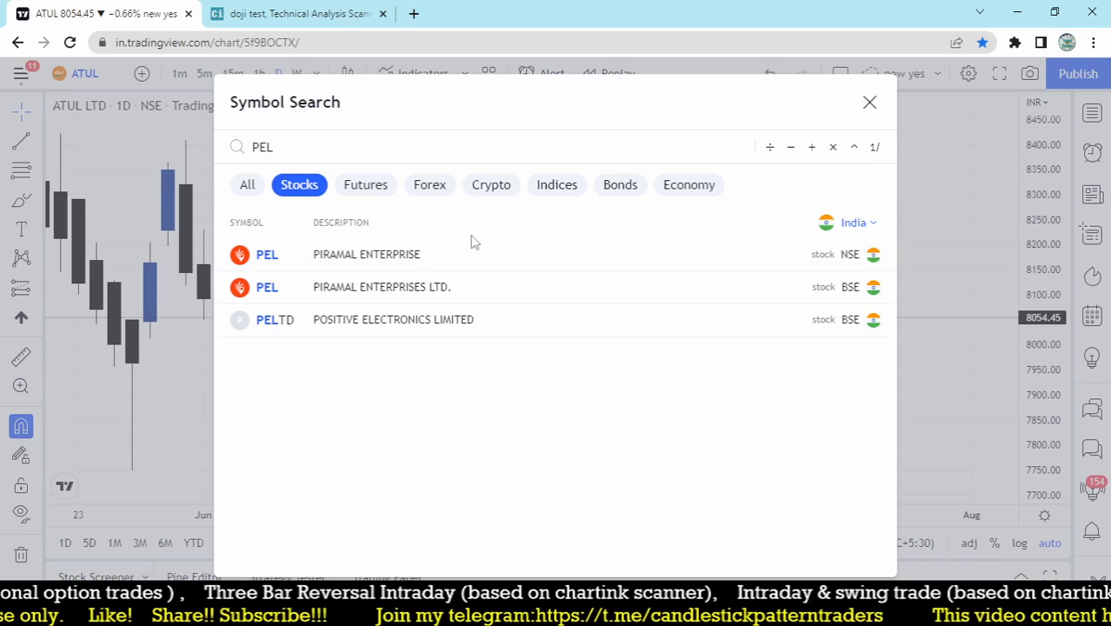
{"action": "key", "text": "Return"}
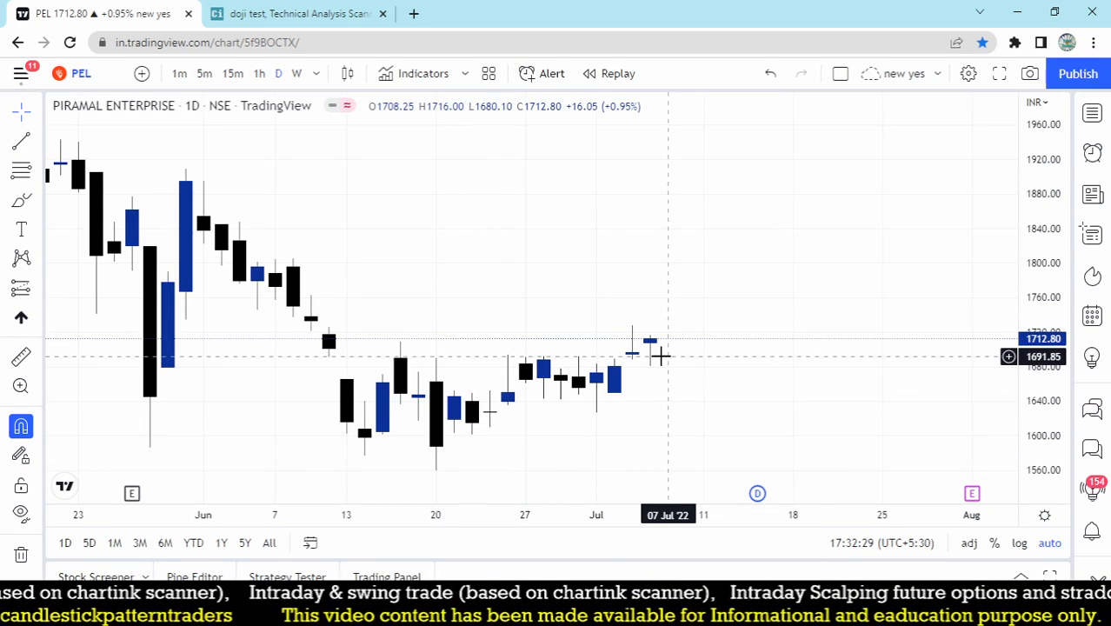
- Load the NSE MFSL daily chart to examine its 23 June candle
{"action": "type", "text": "IT"}
{"action": "key", "text": "BackSpace"}
{"action": "type", "text": "MFSL"}
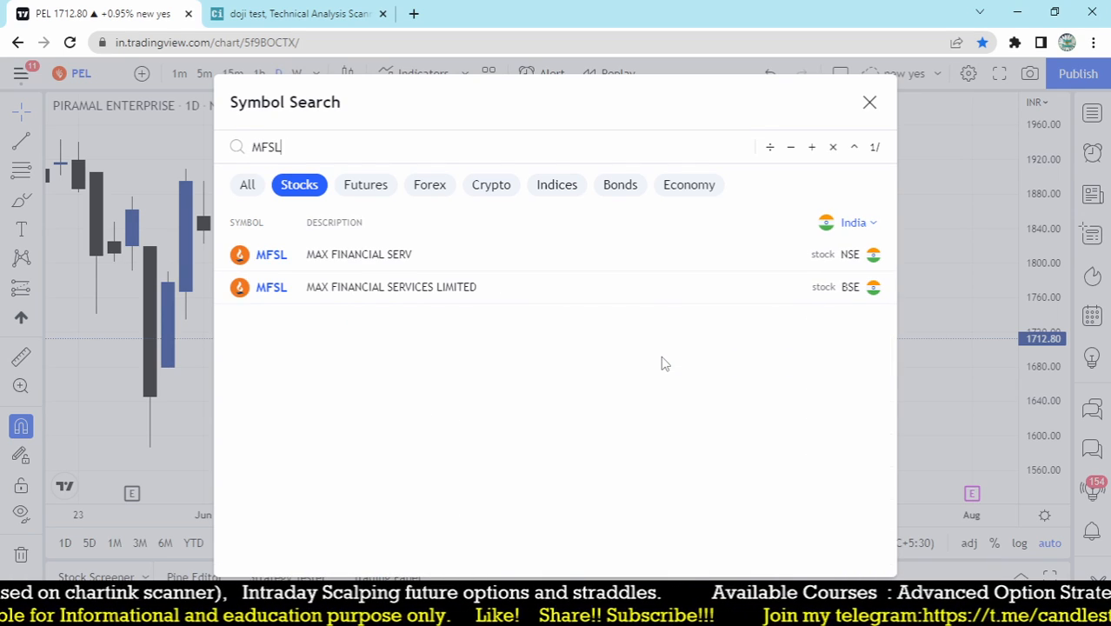
{"action": "key", "text": "Return"}
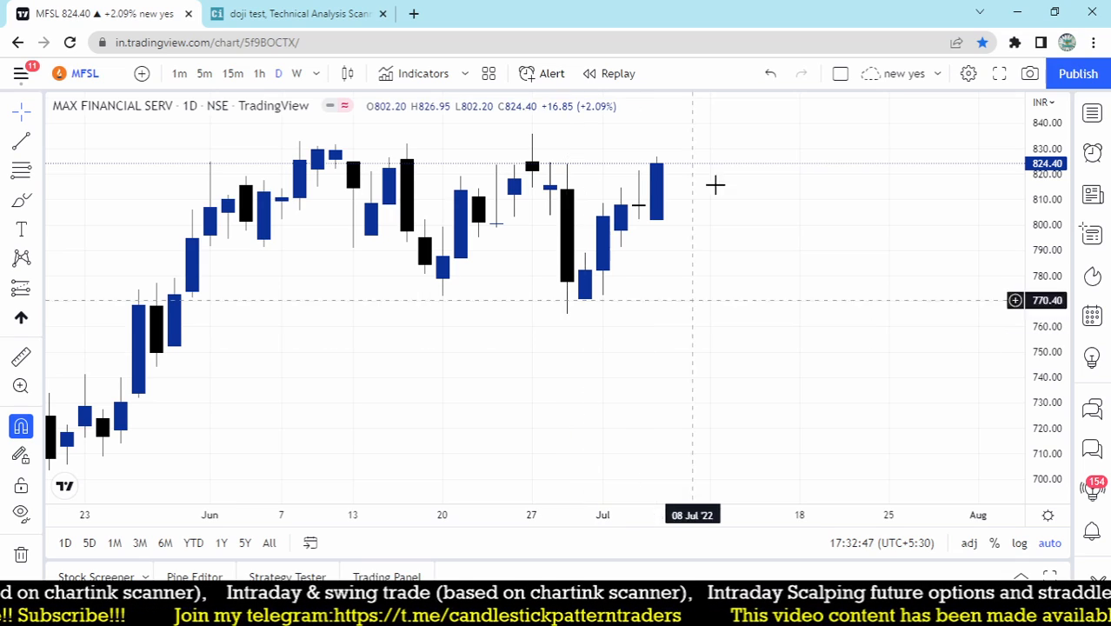
- Sketch freehand uptrend and downtrend paths ending in doji candles plus an upward reversal over the MFSL chart, and clear the annotations
{"action": "mouse_move", "coordinate": [81, 435]}
{"action": "left_mouse_down"}
{"action": "mouse_move", "coordinate": [116, 375]}
{"action": "mouse_move", "coordinate": [174, 324]}
{"action": "mouse_move", "coordinate": [417, 174]}
{"action": "left_mouse_up"}
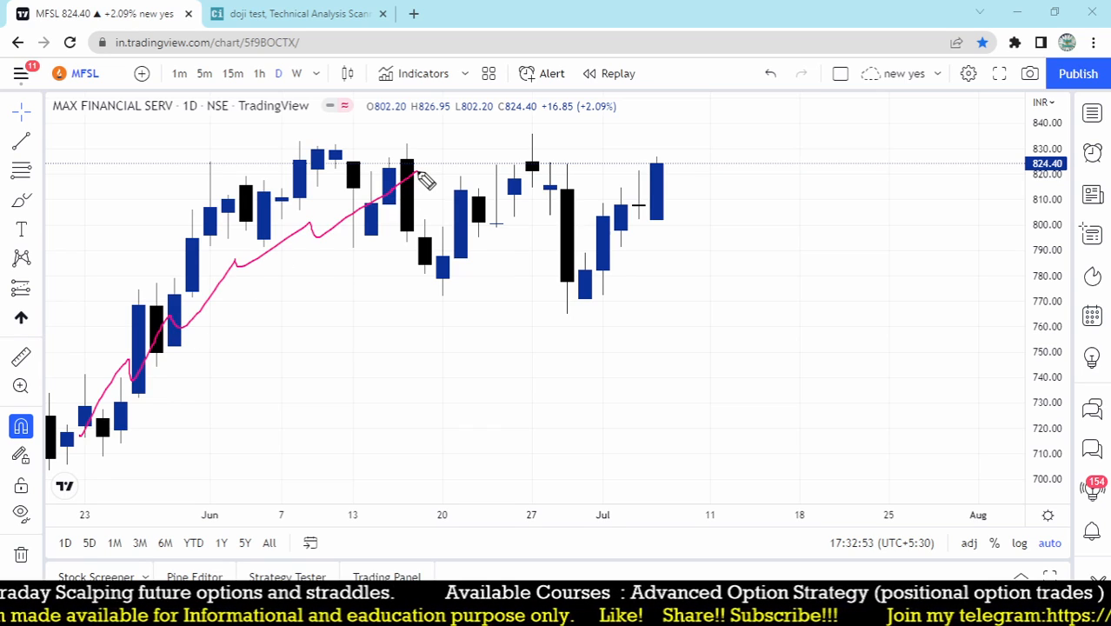
{"action": "mouse_move", "coordinate": [452, 105]}
{"action": "left_mouse_down"}
{"action": "mouse_move", "coordinate": [454, 168]}
{"action": "mouse_move", "coordinate": [466, 142]}
{"action": "mouse_move", "coordinate": [417, 134]}
{"action": "mouse_move", "coordinate": [435, 106]}
{"action": "left_mouse_up"}
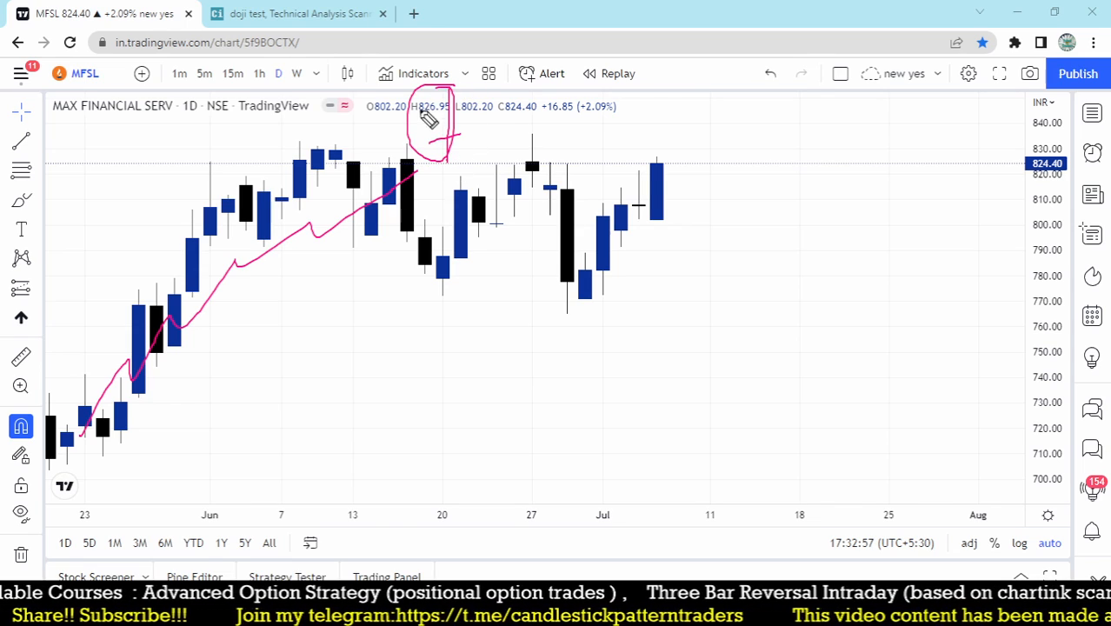
{"action": "mouse_move", "coordinate": [133, 176]}
{"action": "left_mouse_down"}
{"action": "mouse_move", "coordinate": [272, 301]}
{"action": "mouse_move", "coordinate": [515, 461]}
{"action": "left_mouse_up"}
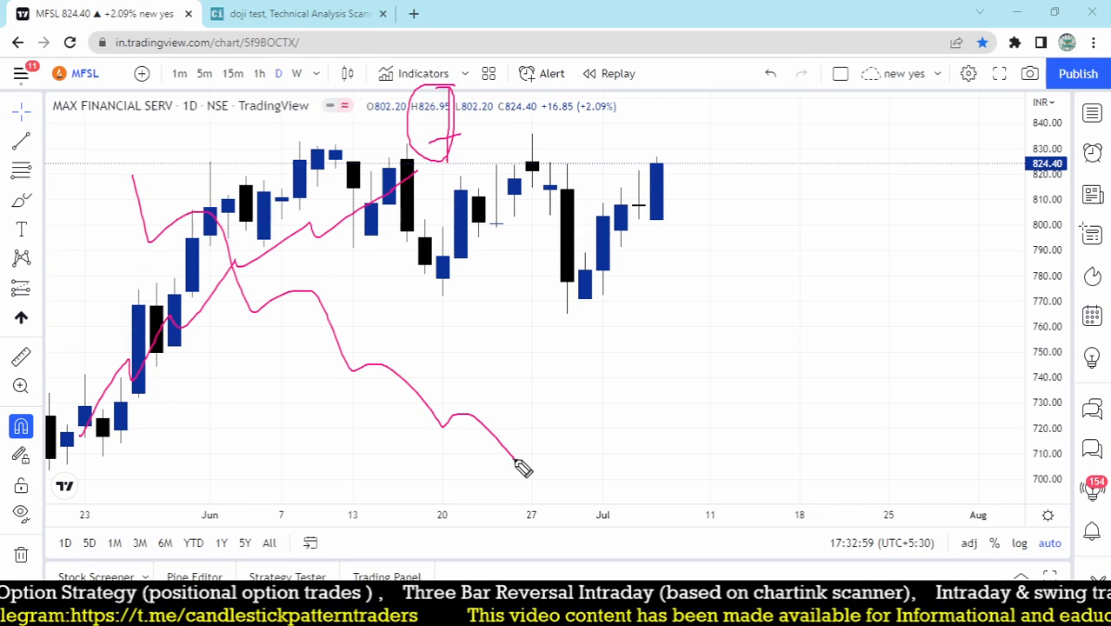
{"action": "left_click_drag", "start_coordinate": [517, 404], "coordinate": [520, 511]}
{"action": "left_click_drag", "start_coordinate": [507, 454], "coordinate": [543, 453]}
{"action": "mouse_move", "coordinate": [527, 399]}
{"action": "left_mouse_down"}
{"action": "mouse_move", "coordinate": [497, 424]}
{"action": "mouse_move", "coordinate": [546, 408]}
{"action": "mouse_move", "coordinate": [547, 424]}
{"action": "left_mouse_up"}
{"action": "left_click_drag", "start_coordinate": [459, 400], "coordinate": [599, 381]}
{"action": "mouse_move", "coordinate": [502, 392]}
{"action": "left_mouse_down"}
{"action": "mouse_move", "coordinate": [650, 156]}
{"action": "mouse_move", "coordinate": [624, 130]}
{"action": "mouse_move", "coordinate": [639, 217]}
{"action": "left_mouse_up"}
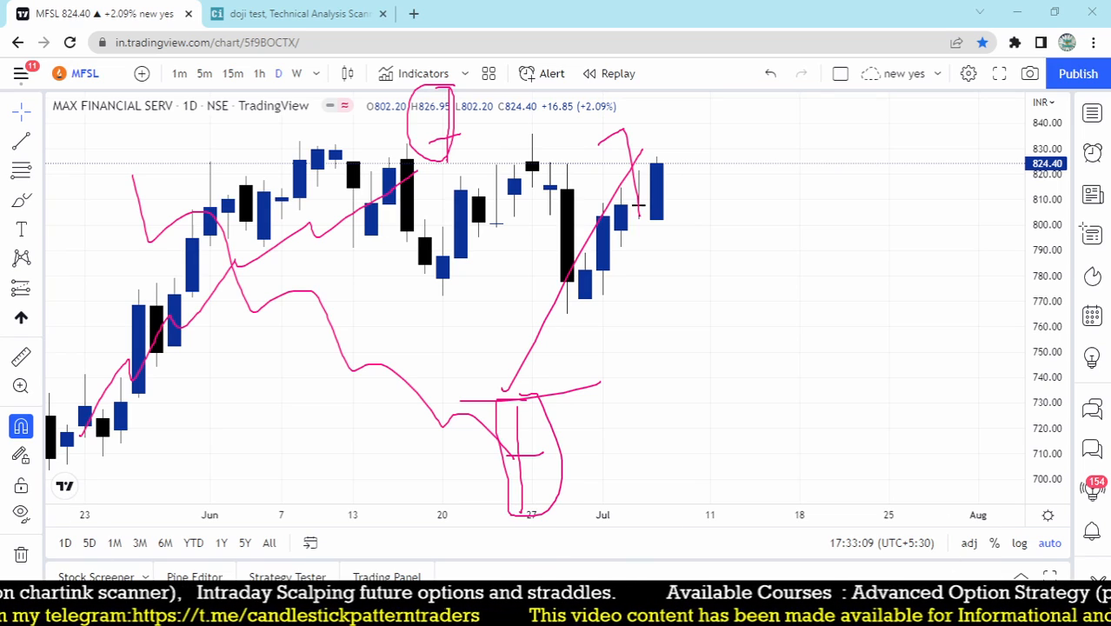
{"action": "key", "text": "Escape"}
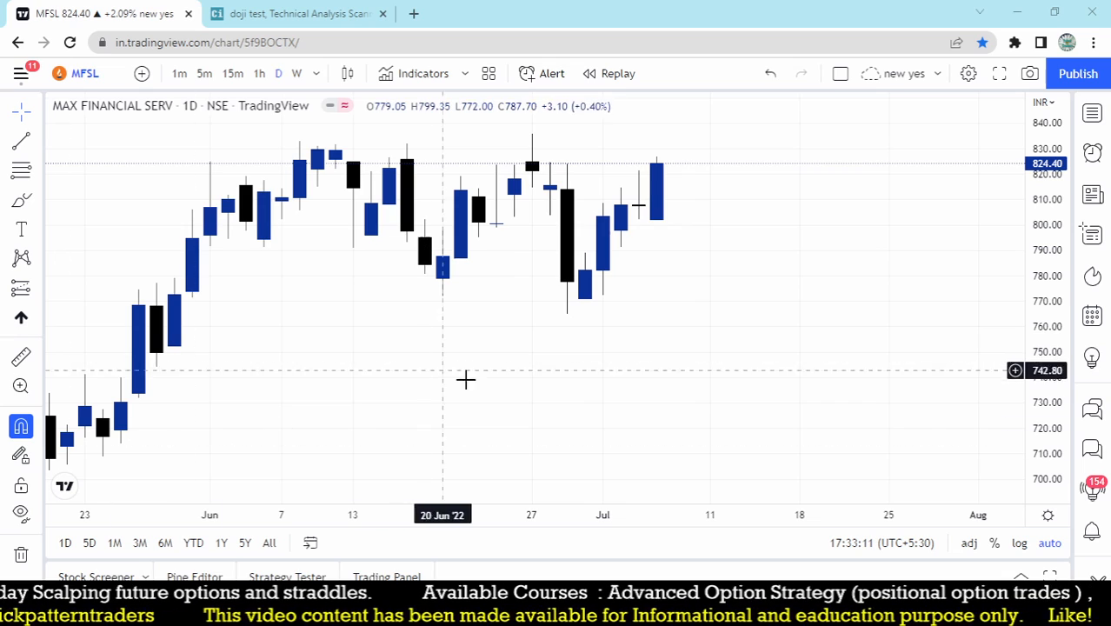
- Return to the Chartink scan and add a fourth filter using latest Low with the Equals operation
{"action": "left_click", "coordinate": [295, 13]}
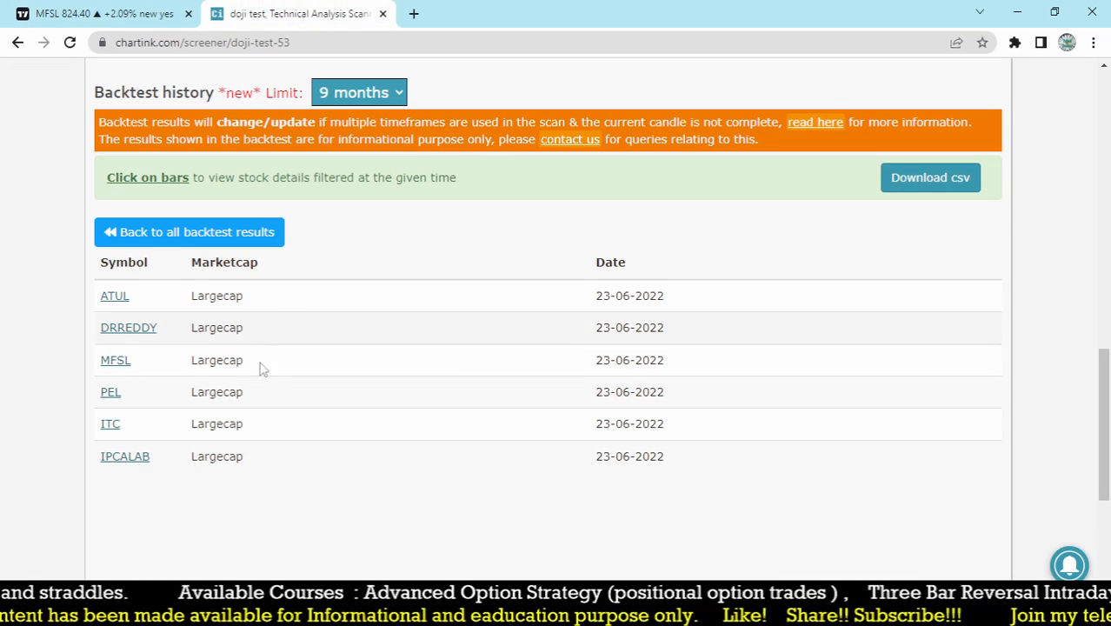
{"action": "scroll", "coordinate": [260, 365], "scroll_direction": "up", "scroll_amount": 15}
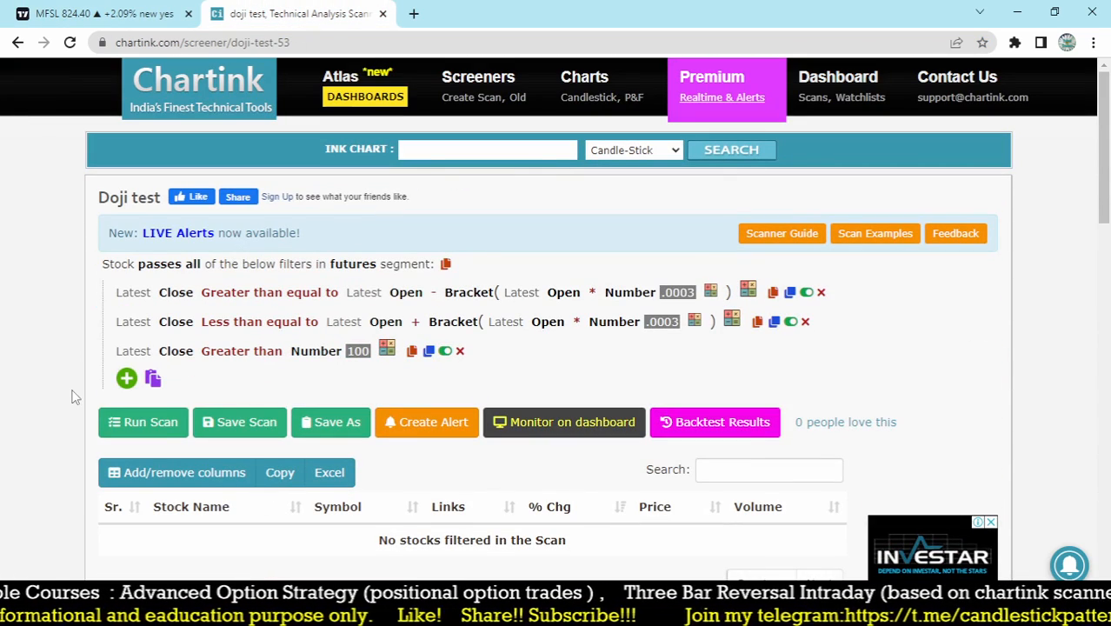
{"action": "left_click", "coordinate": [127, 379]}
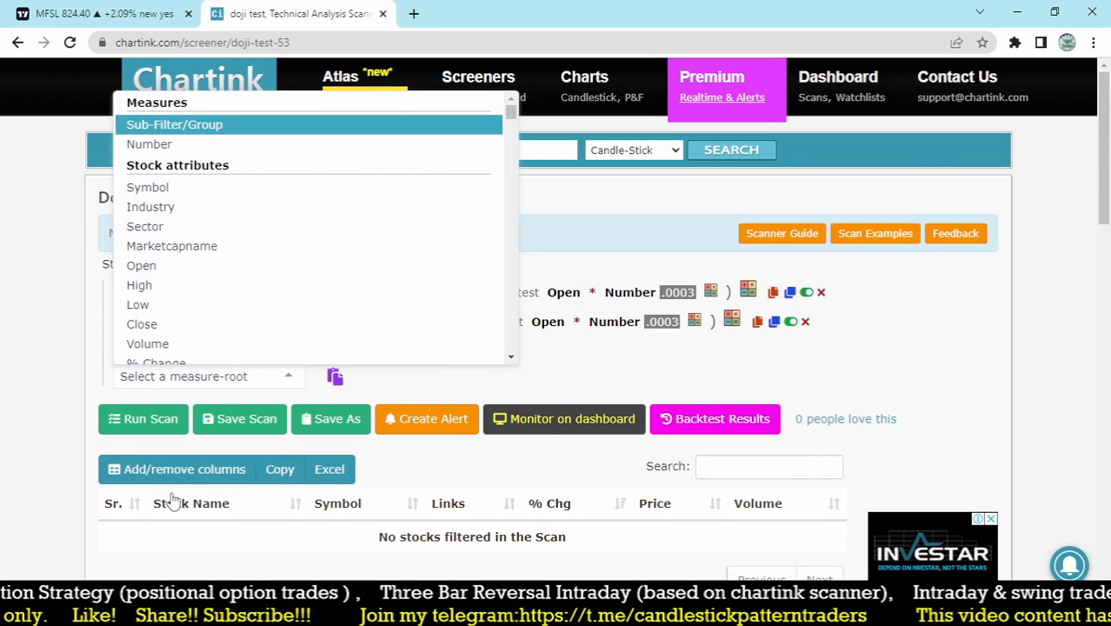
{"action": "type", "text": "lo"}
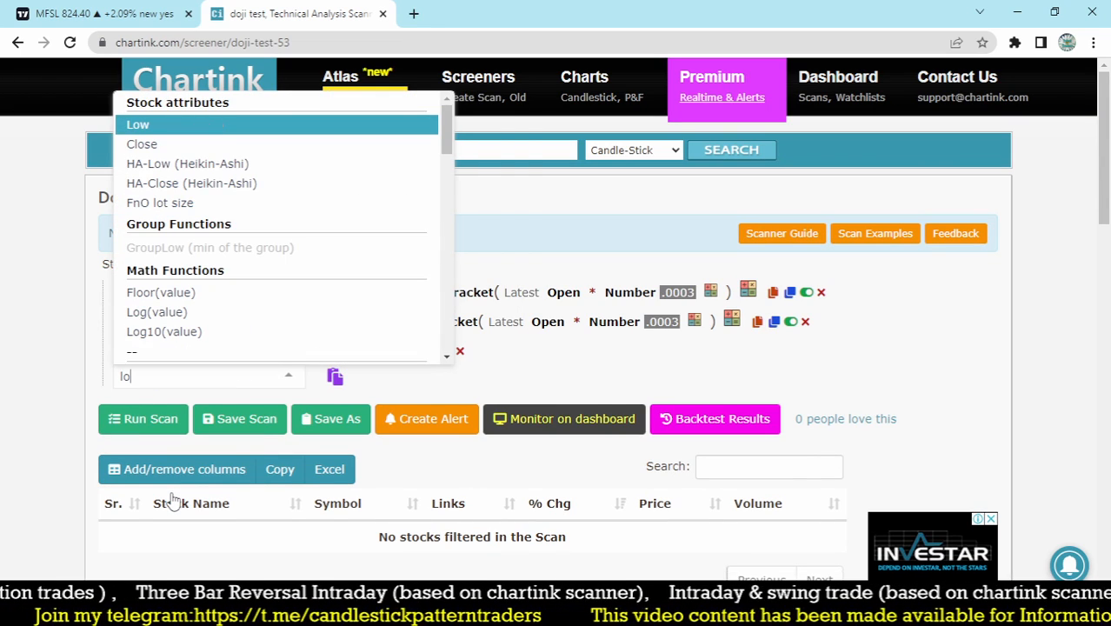
{"action": "key", "text": "Return"}
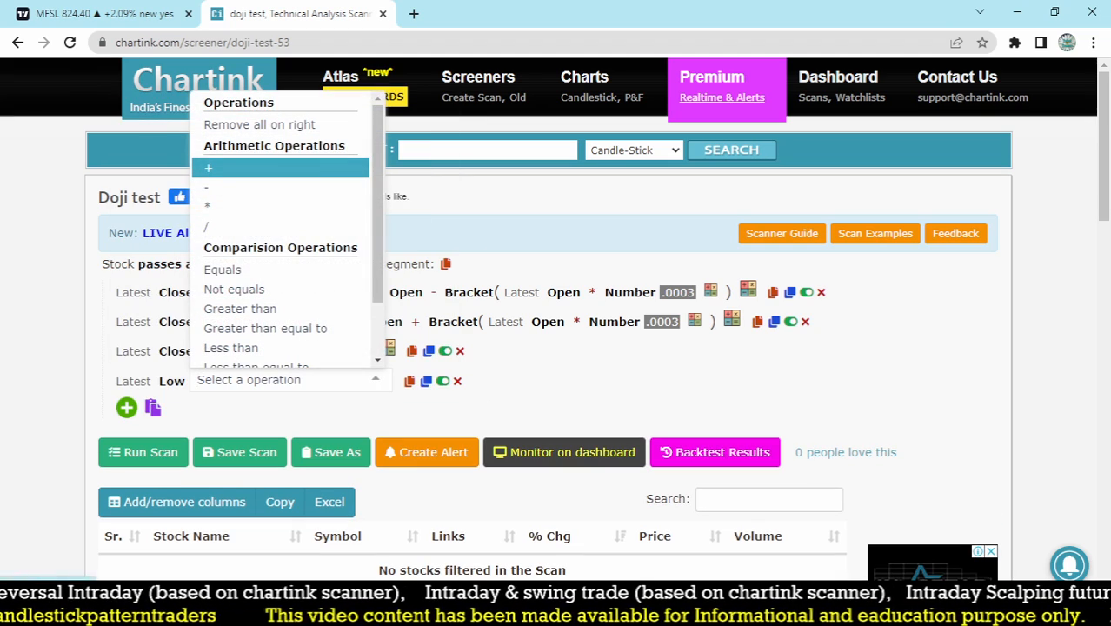
{"action": "left_click", "coordinate": [296, 392]}
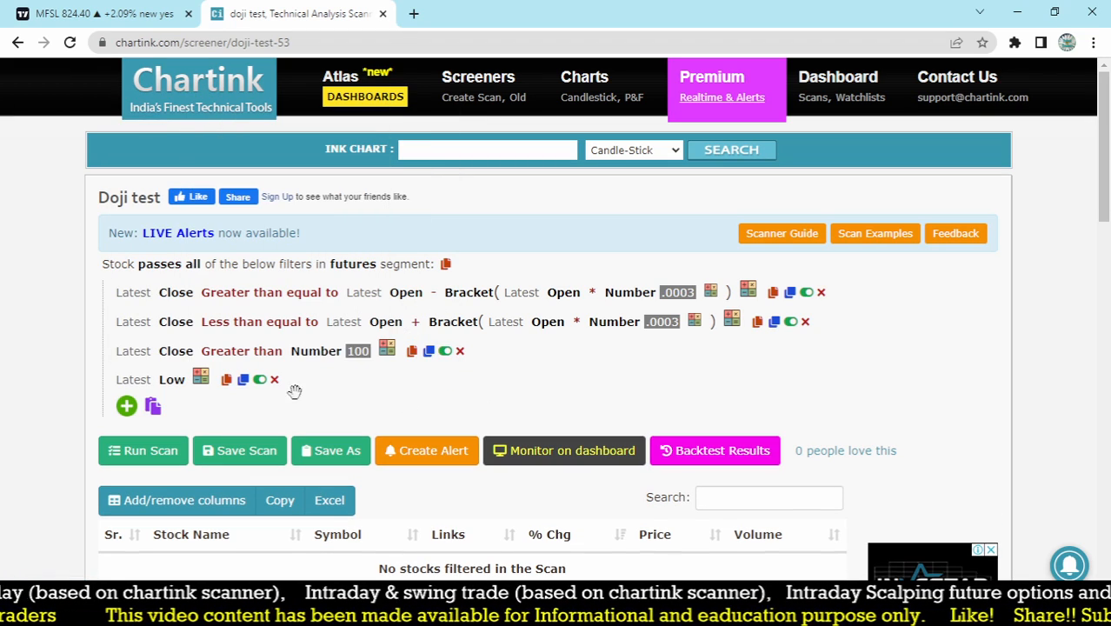
{"action": "left_click", "coordinate": [203, 385]}
{"action": "type", "text": "eq"}
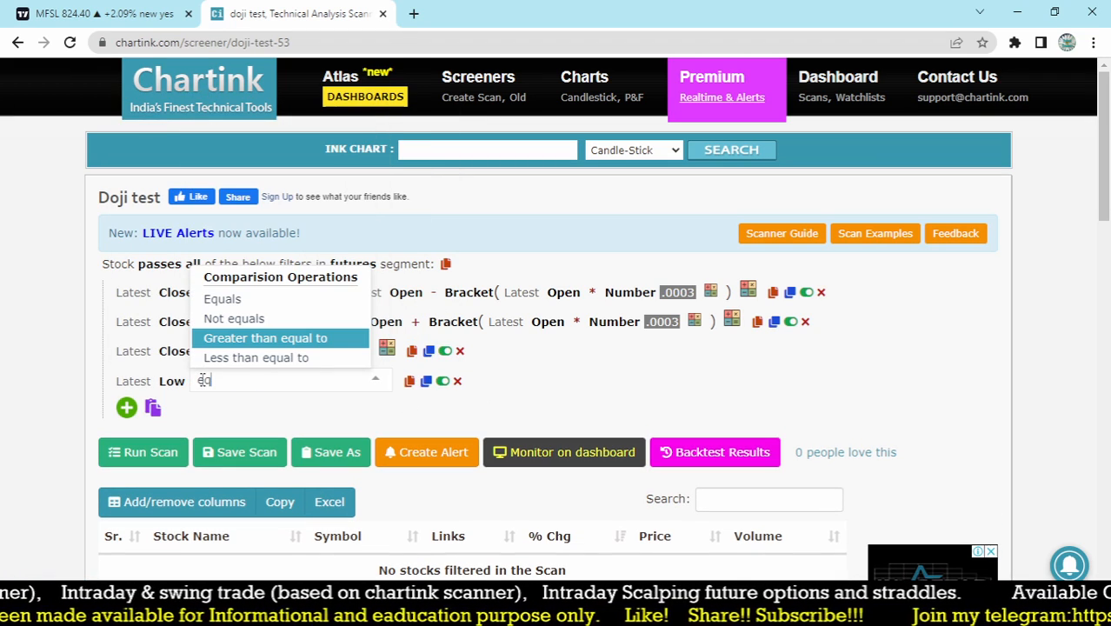
{"action": "left_click", "coordinate": [228, 299]}
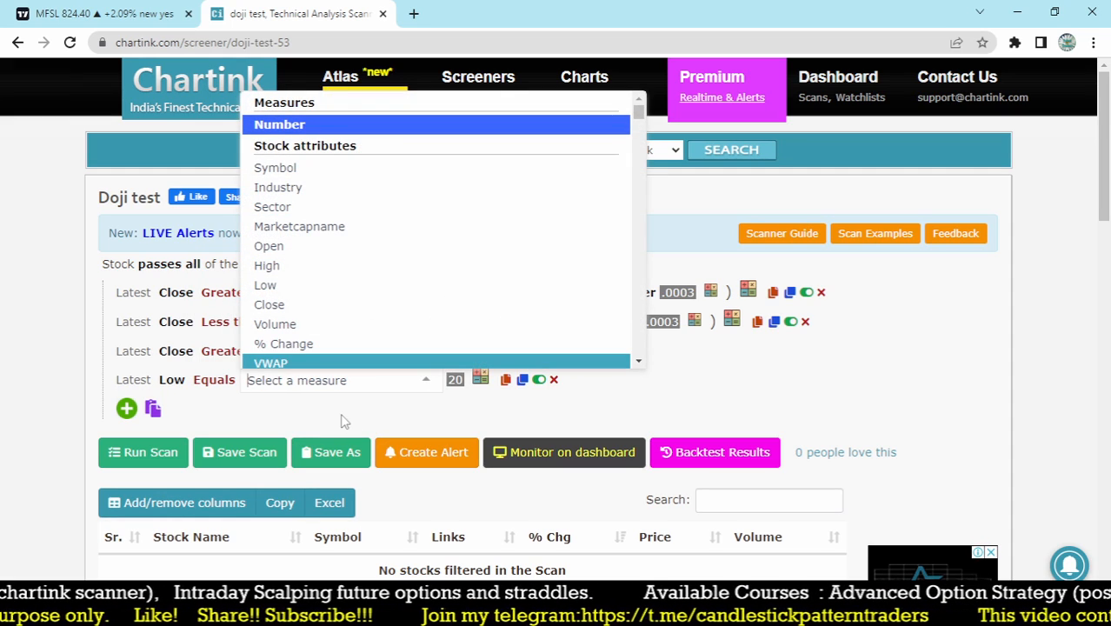
- Compare the latest low with the Min(duration, value) function and set its duration to 21
{"action": "type", "text": "min"}
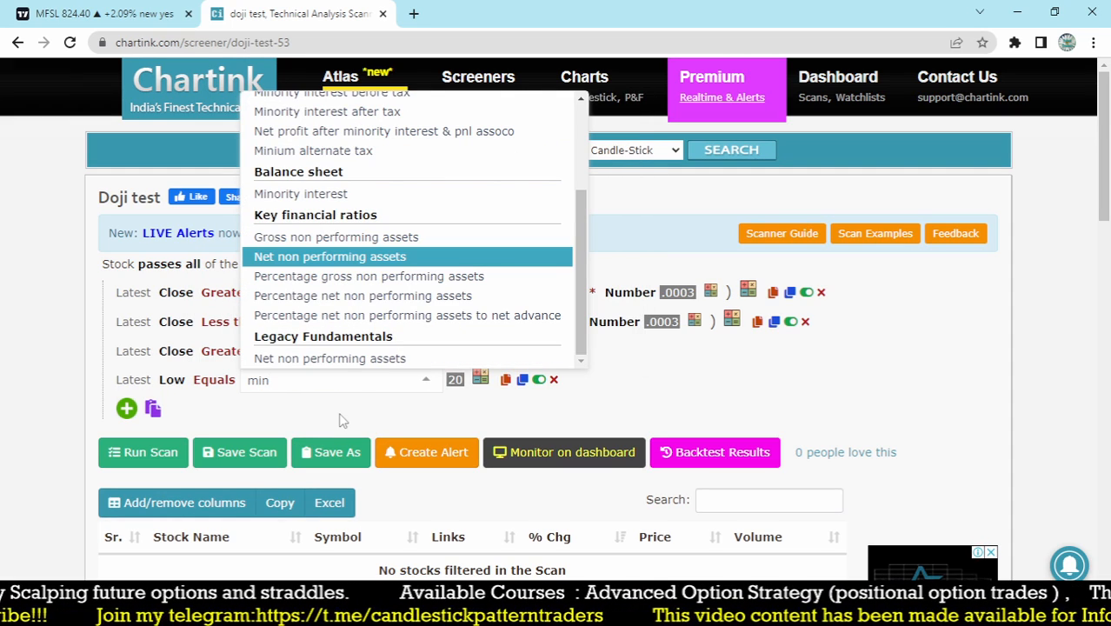
{"action": "scroll", "coordinate": [367, 280], "scroll_direction": "up", "scroll_amount": 2}
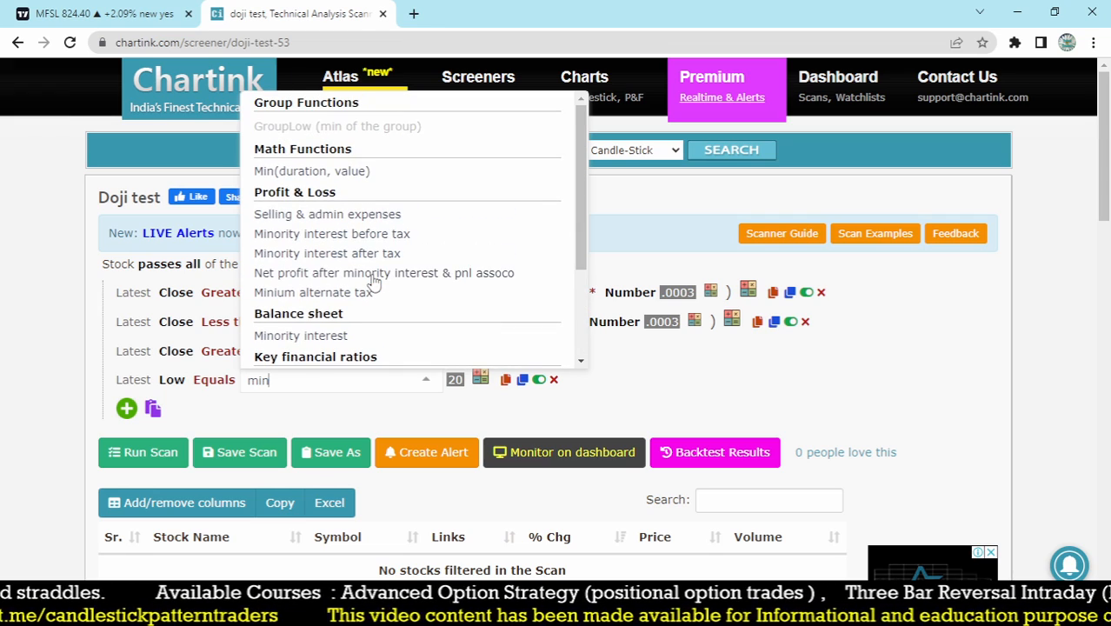
{"action": "left_click", "coordinate": [345, 171]}
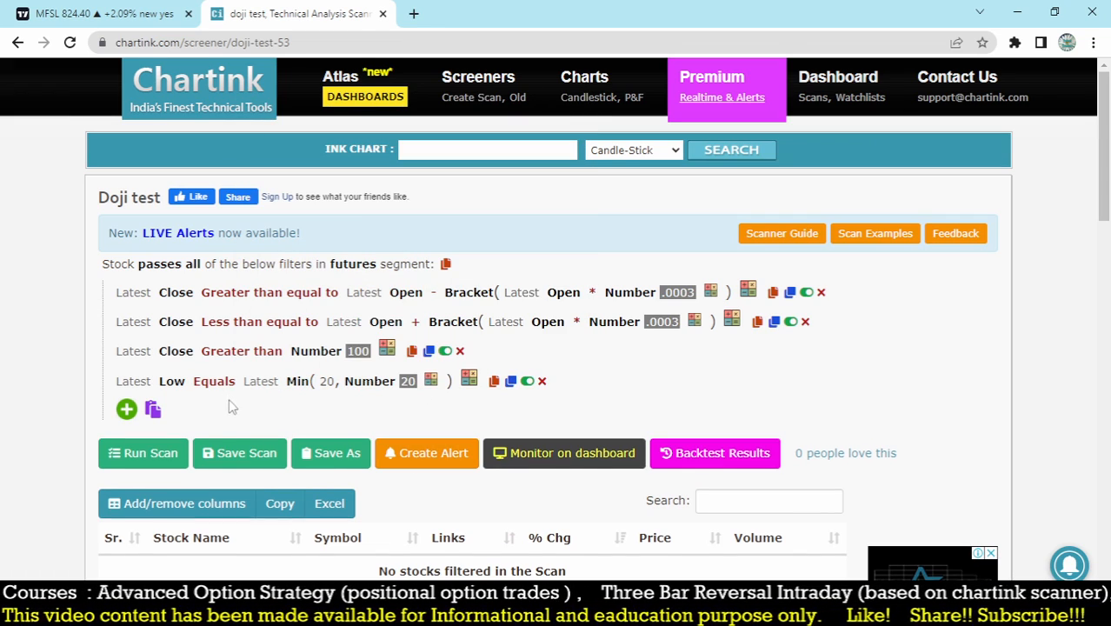
{"action": "left_click", "coordinate": [330, 386]}
{"action": "type", "text": "21"}
{"action": "key", "text": "Return"}
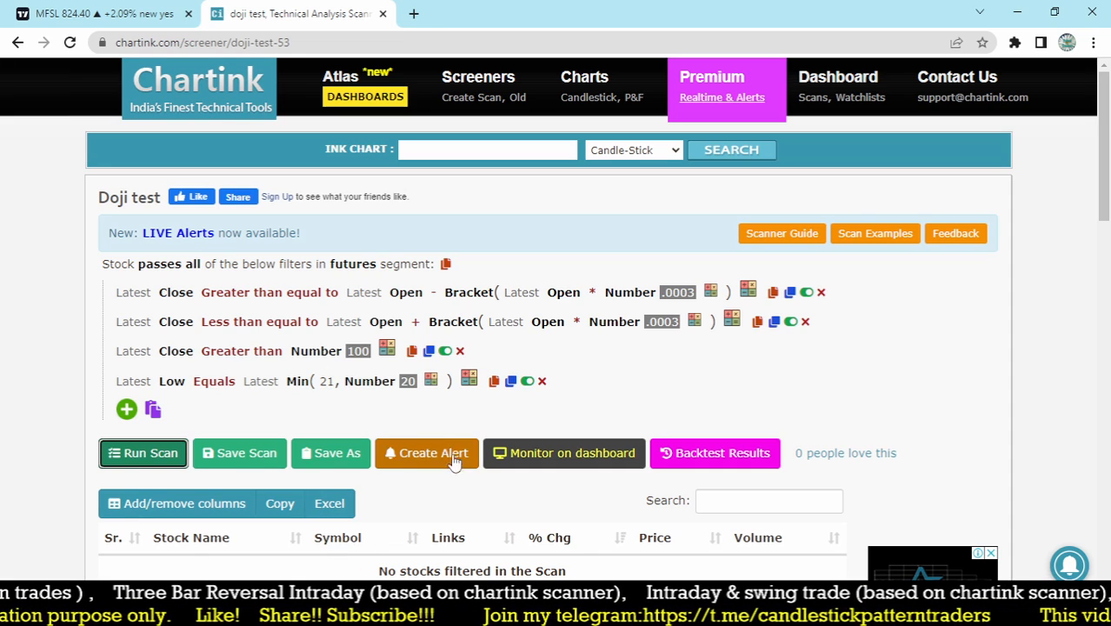
- Replace the Number value inside the Min function with latest Low
{"action": "left_click", "coordinate": [384, 380]}
{"action": "type", "text": "low"}
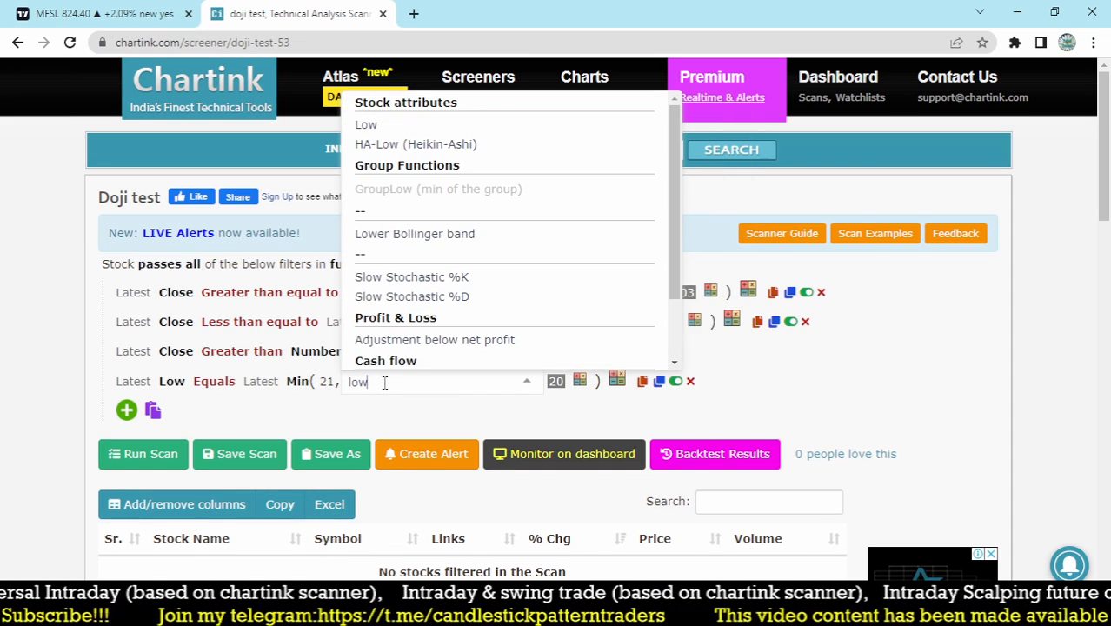
{"action": "left_click", "coordinate": [367, 127]}
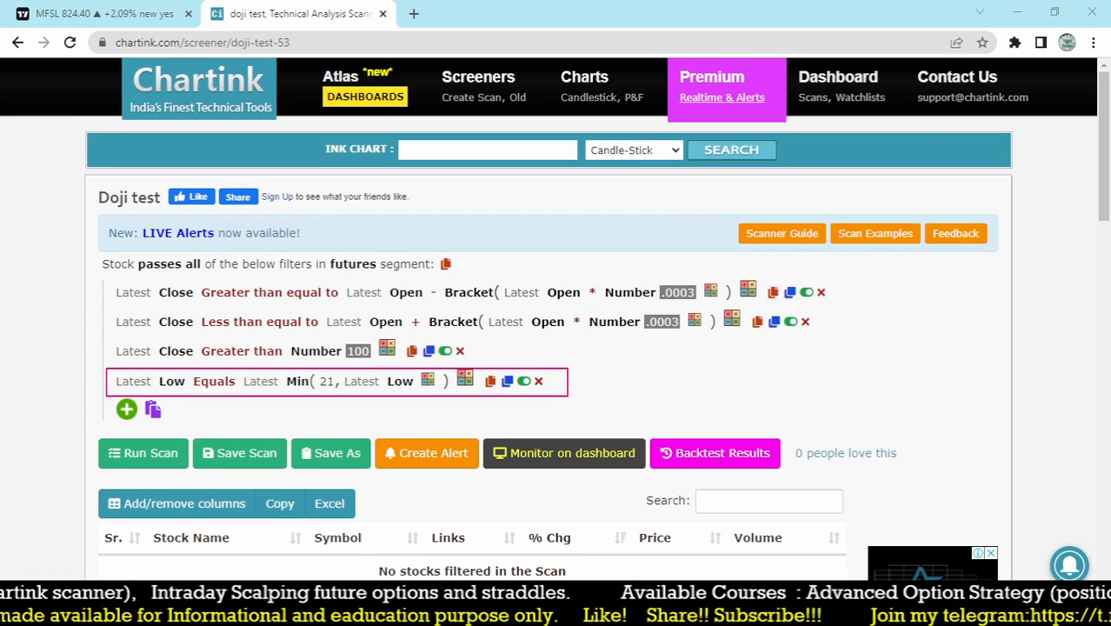
- Frame the two .0003 doji filters with an annotation rectangle and draw another rectangle across the filter list
{"action": "left_click_drag", "start_coordinate": [129, 273], "coordinate": [855, 345]}
{"action": "left_click_drag", "start_coordinate": [257, 226], "coordinate": [466, 406]}
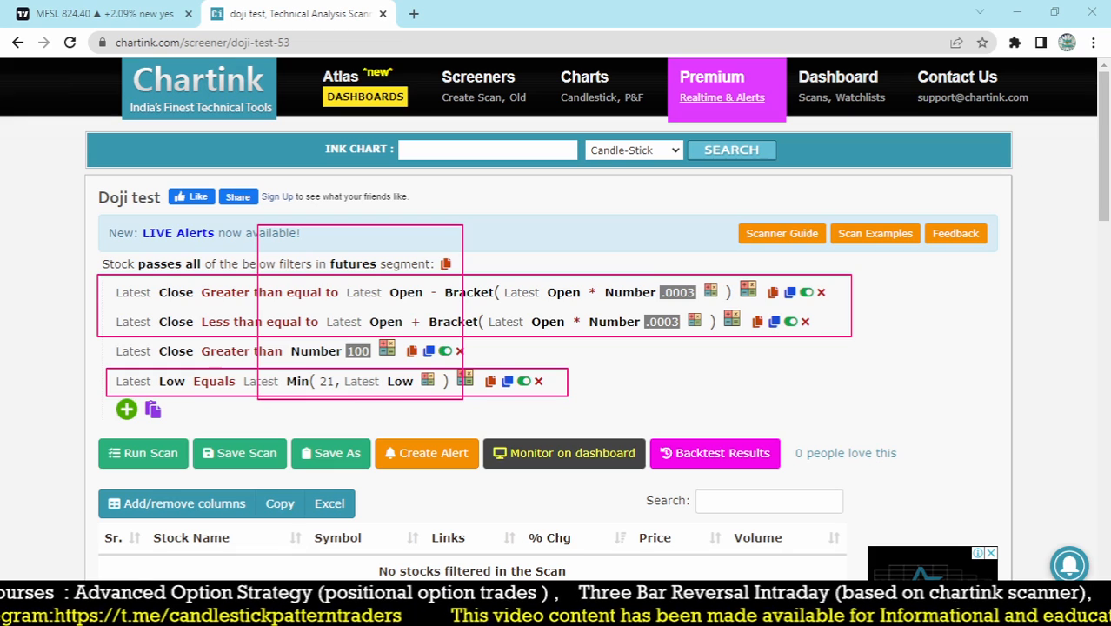
- Clear the annotations and go back from the 23-06-2022 stock list to all backtest results
{"action": "key", "text": "Escape"}
{"action": "scroll", "coordinate": [459, 288], "scroll_direction": "down", "scroll_amount": 10}
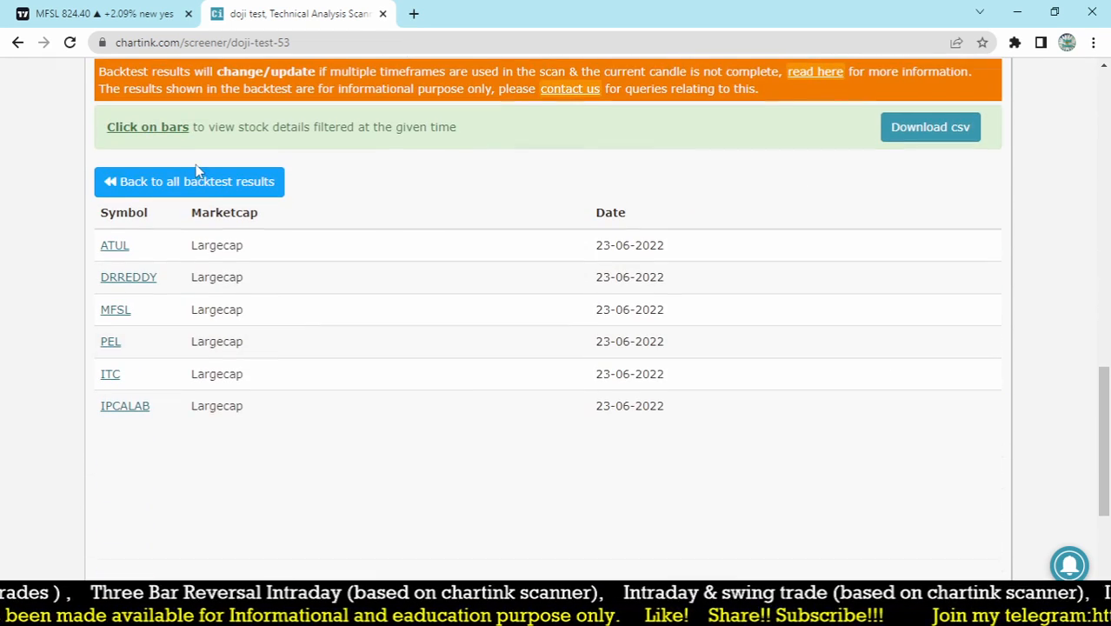
{"action": "left_click", "coordinate": [188, 181]}
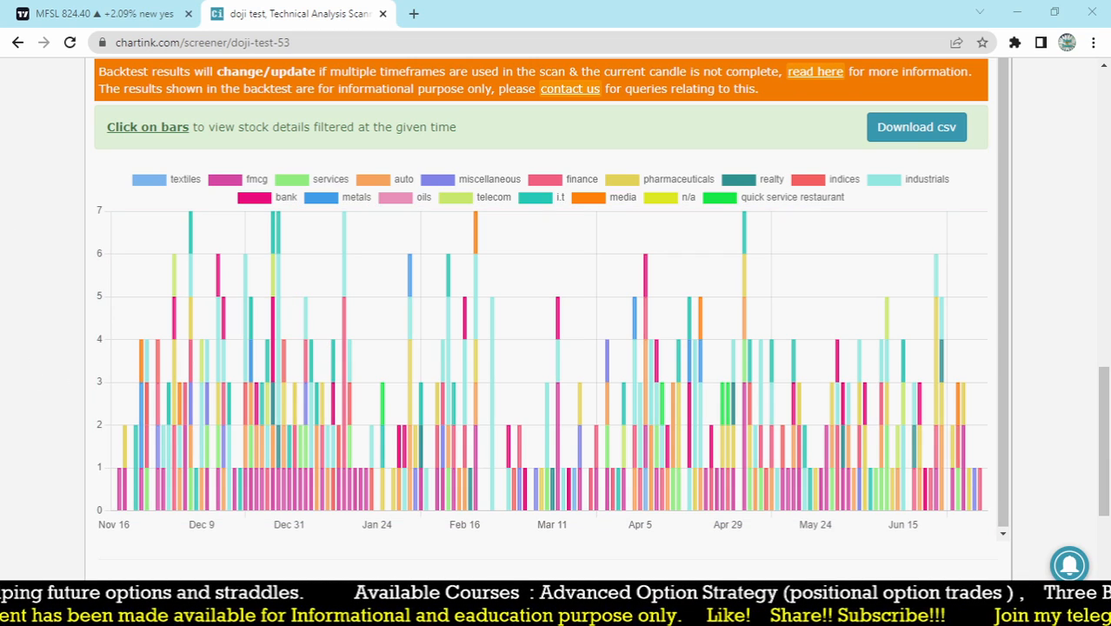
- Run the scan with all four filters, then temporarily frame the refreshed backtest chart with an annotation rectangle
{"action": "scroll", "coordinate": [476, 347], "scroll_direction": "up", "scroll_amount": 3}
{"action": "scroll", "coordinate": [477, 347], "scroll_direction": "up", "scroll_amount": 10}
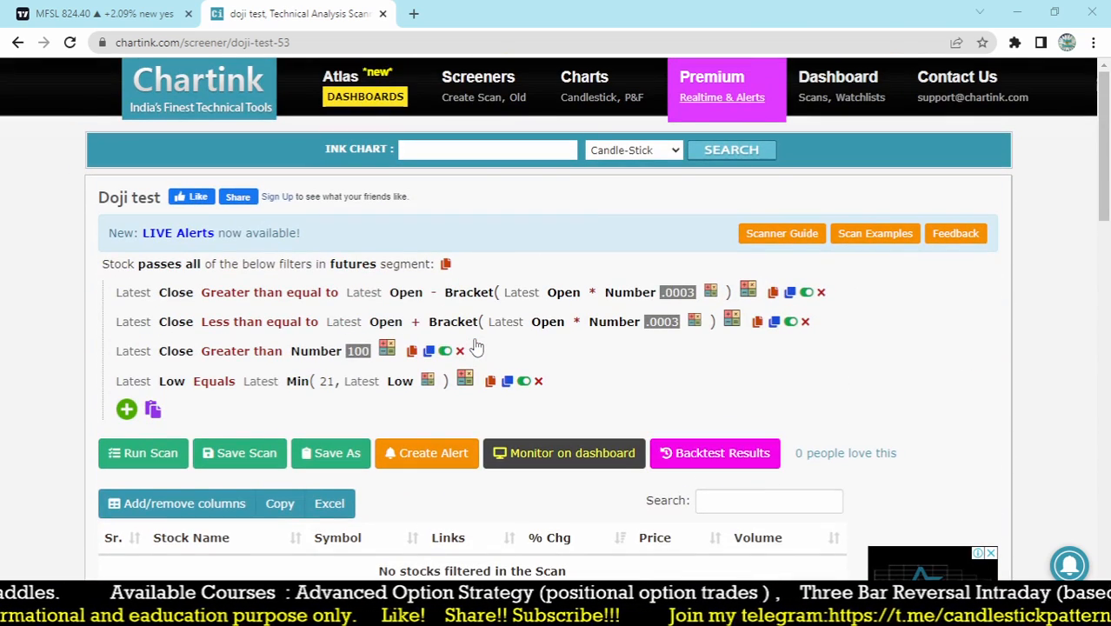
{"action": "left_click", "coordinate": [140, 454]}
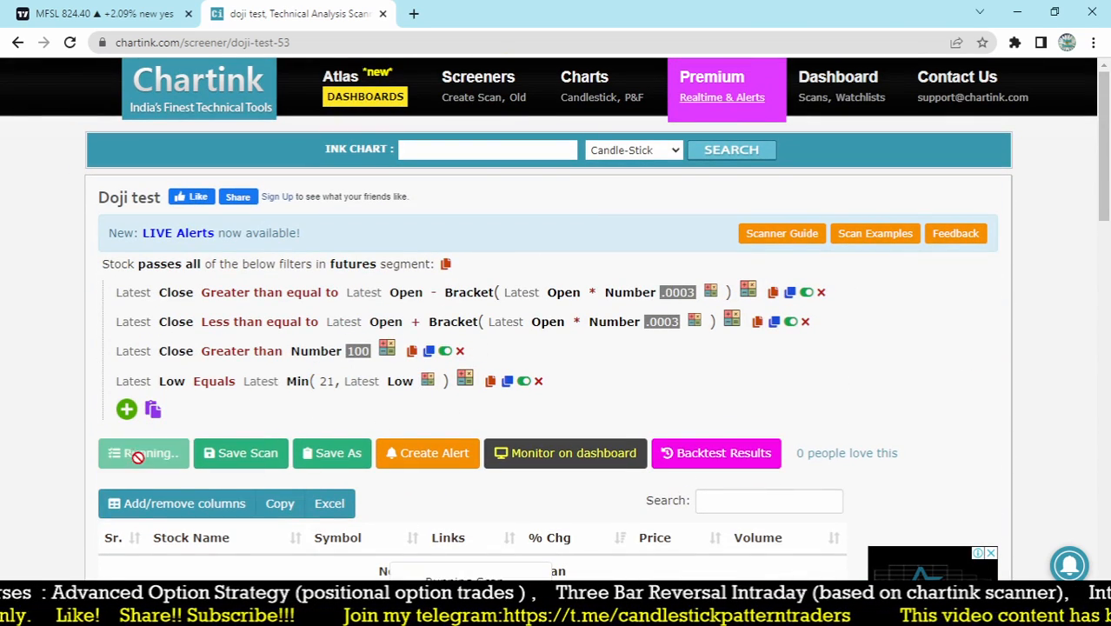
{"action": "scroll", "coordinate": [531, 328], "scroll_direction": "down", "scroll_amount": 5}
{"action": "scroll", "coordinate": [538, 348], "scroll_direction": "down", "scroll_amount": 6}
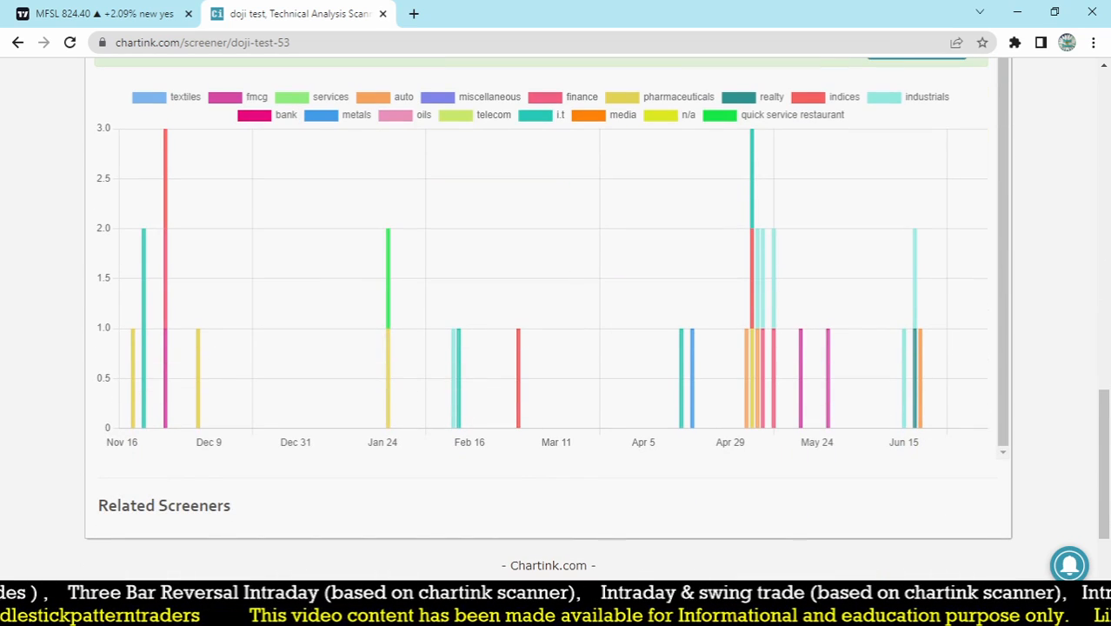
{"action": "left_click_drag", "start_coordinate": [87, 115], "coordinate": [1005, 435]}
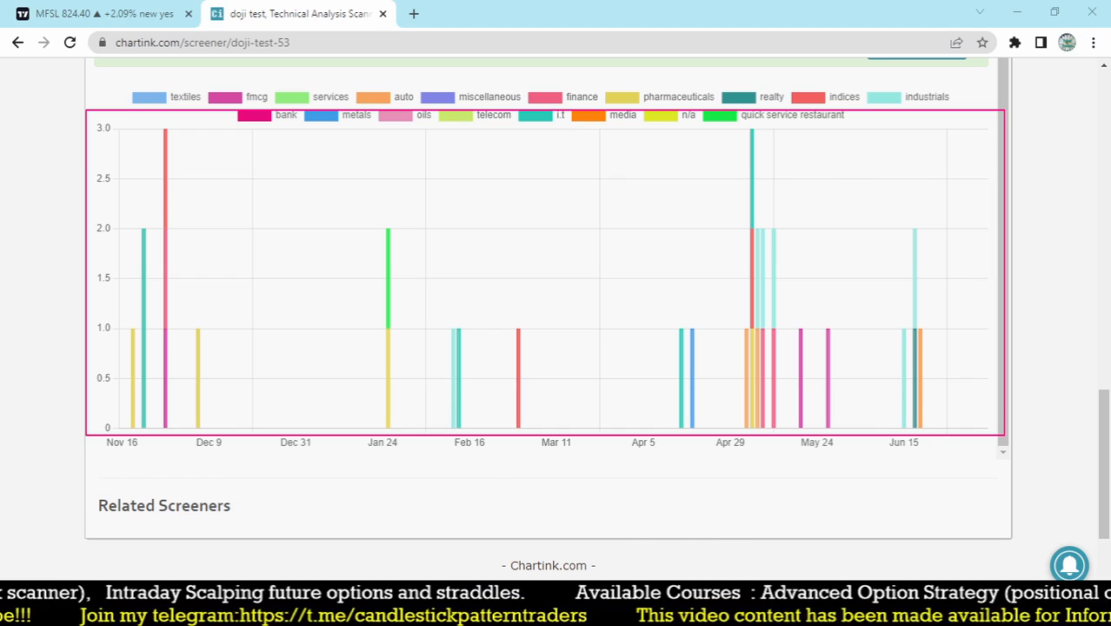
{"action": "key", "text": "Escape"}
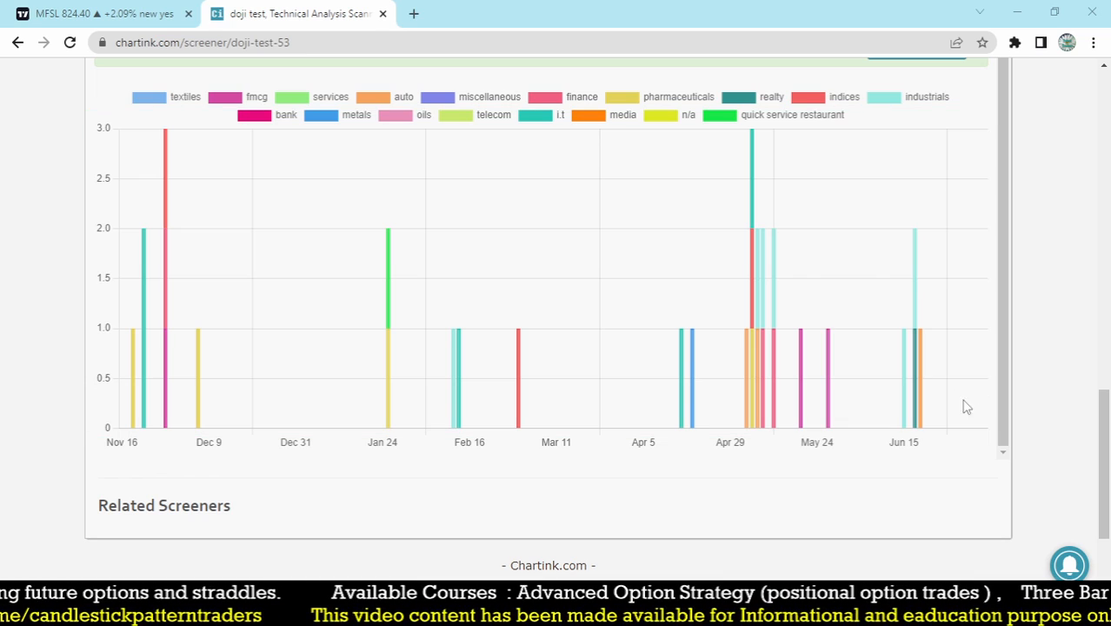
- Open the auto backtest result for 20 June 2022 and load the NSE Apollo Tyres chart in TradingView
{"action": "mouse_move", "coordinate": [923, 383]}
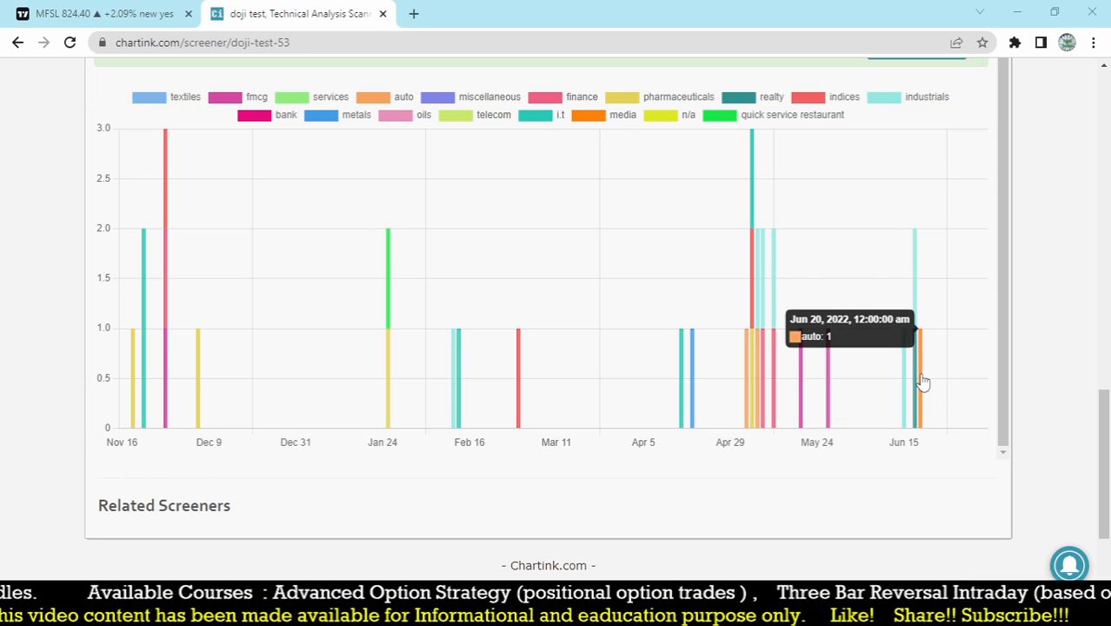
{"action": "left_click", "coordinate": [922, 381]}
{"action": "left_click", "coordinate": [104, 13]}
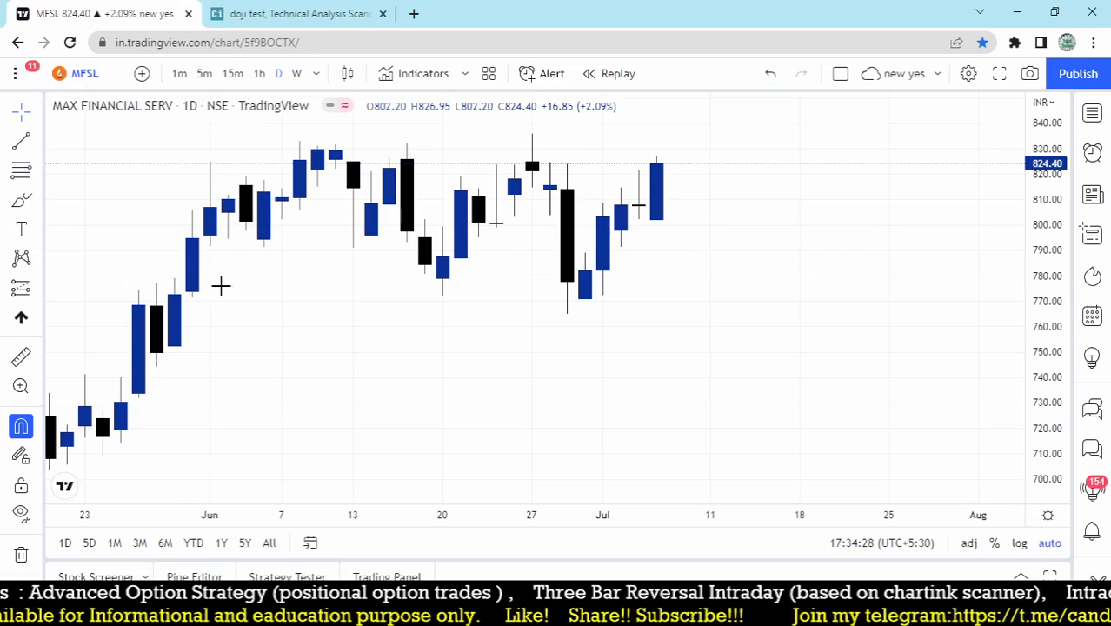
{"action": "type", "text": "APOLL"}
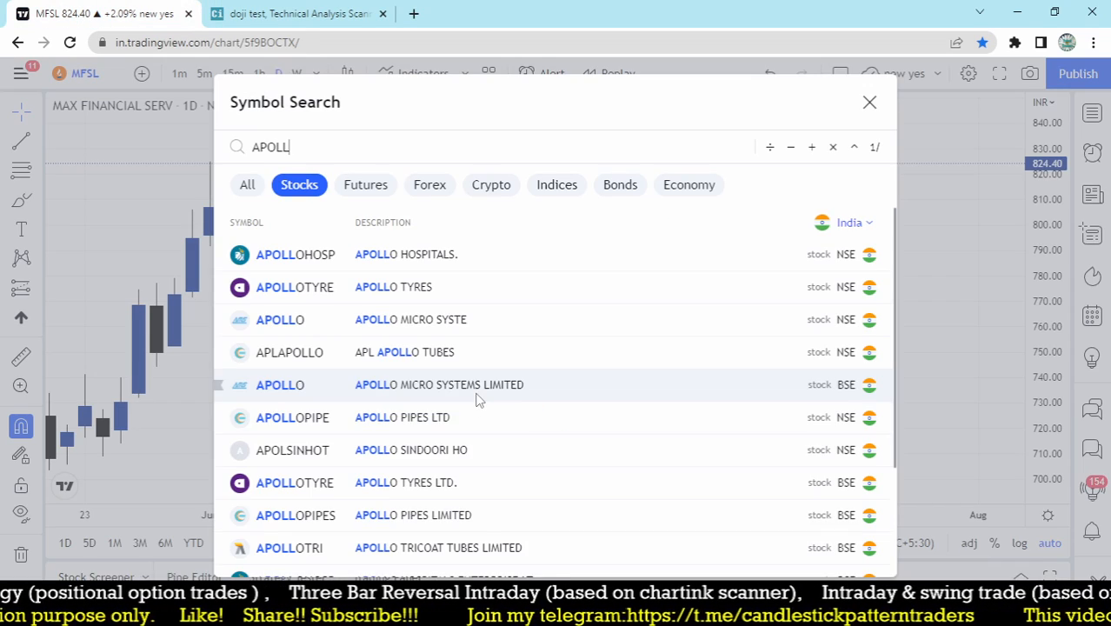
{"action": "left_click", "coordinate": [369, 290]}
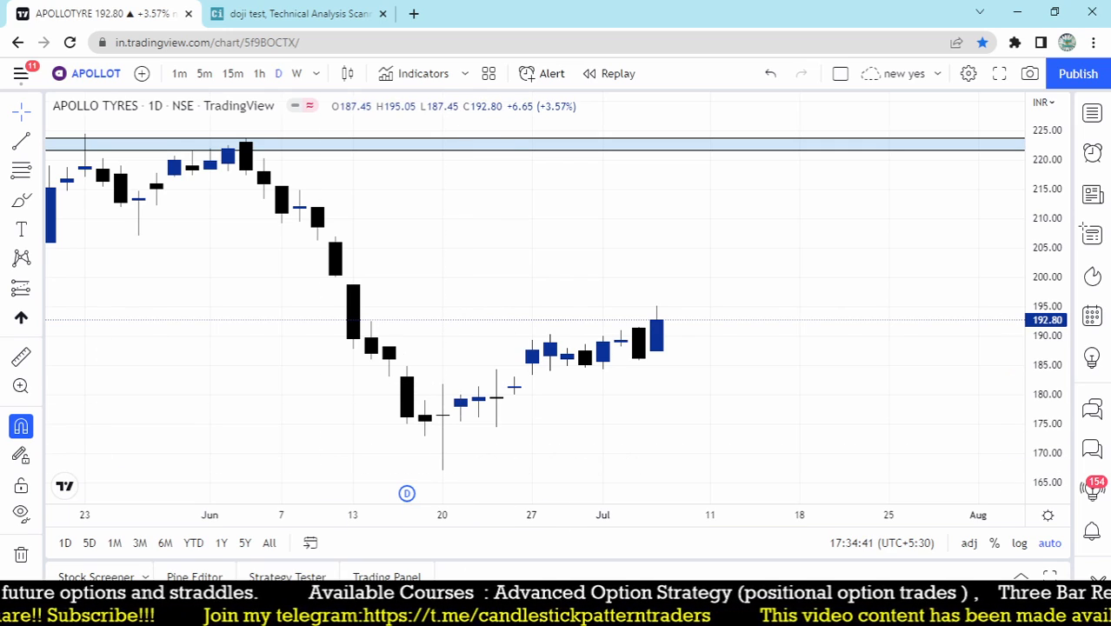
- Circle the 20 June doji on the Apollo Tyres chart, trace the surrounding price swings, and clear the markings
{"action": "mouse_move", "coordinate": [225, 161]}
{"action": "left_mouse_down"}
{"action": "mouse_move", "coordinate": [250, 147]}
{"action": "mouse_move", "coordinate": [292, 165]}
{"action": "mouse_move", "coordinate": [397, 356]}
{"action": "mouse_move", "coordinate": [409, 418]}
{"action": "mouse_move", "coordinate": [438, 398]}
{"action": "mouse_move", "coordinate": [426, 393]}
{"action": "mouse_move", "coordinate": [432, 468]}
{"action": "mouse_move", "coordinate": [459, 452]}
{"action": "mouse_move", "coordinate": [443, 376]}
{"action": "mouse_move", "coordinate": [483, 404]}
{"action": "mouse_move", "coordinate": [528, 402]}
{"action": "mouse_move", "coordinate": [631, 330]}
{"action": "mouse_move", "coordinate": [654, 365]}
{"action": "left_mouse_up"}
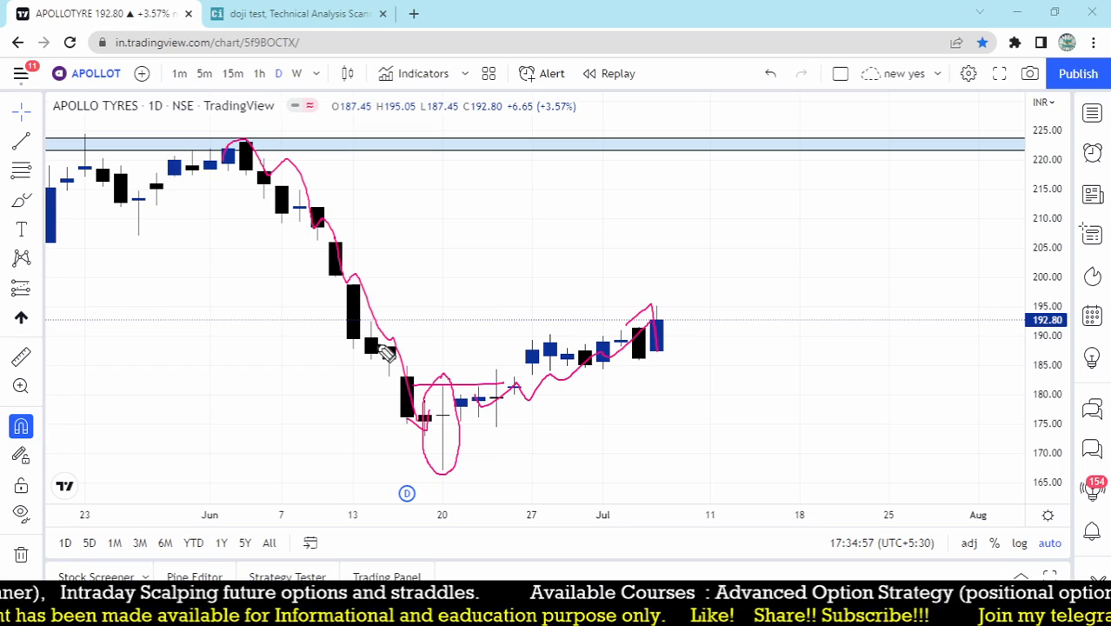
{"action": "key", "text": "ctrl+z"}
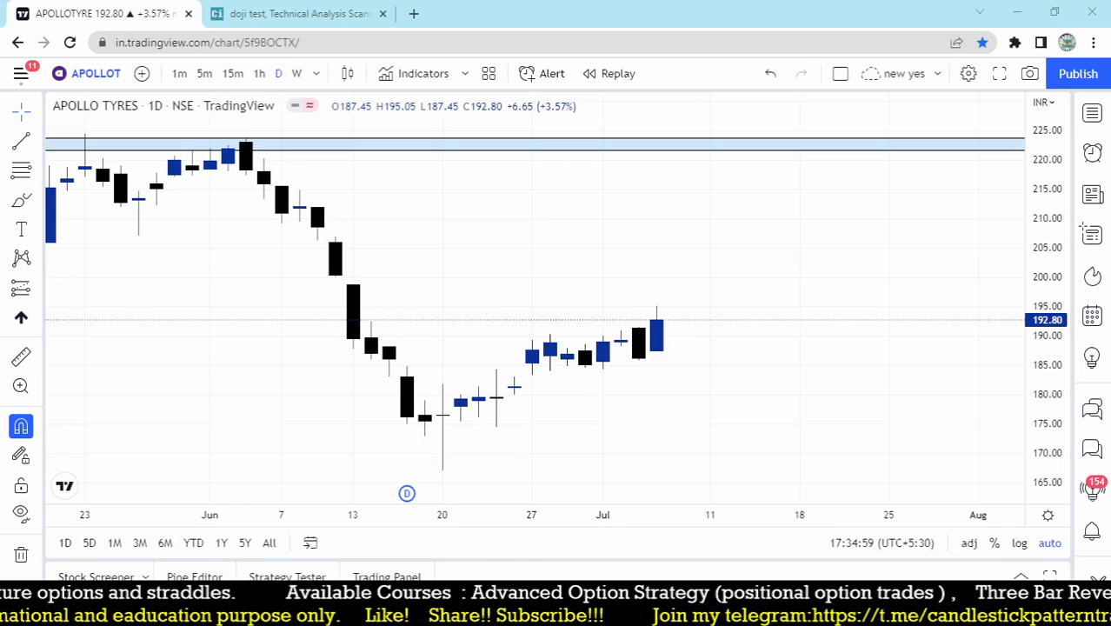
- Return to Chartink, open the 17 June 2022 backtest result, and load the NSE IGL chart in TradingView
{"action": "left_click", "coordinate": [287, 13]}
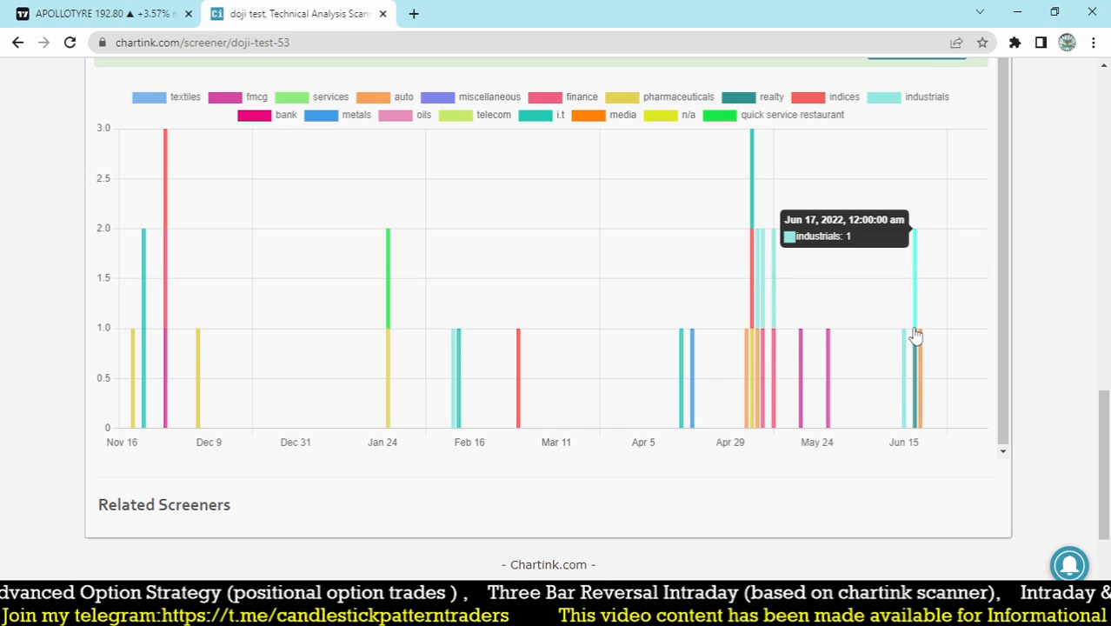
{"action": "left_click", "coordinate": [913, 339]}
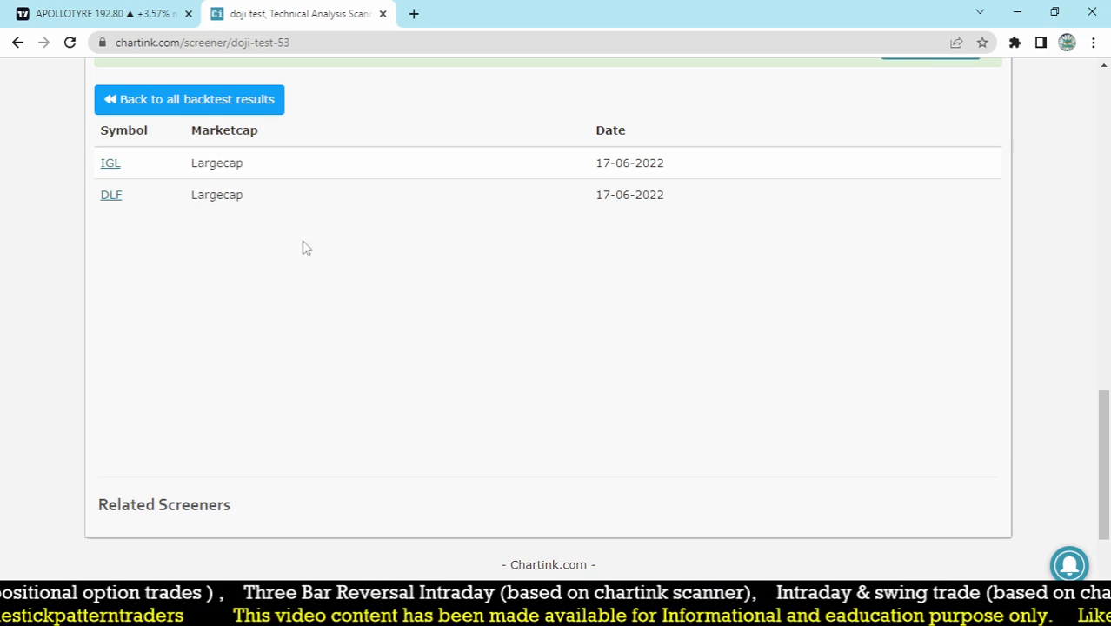
{"action": "left_click", "coordinate": [83, 11]}
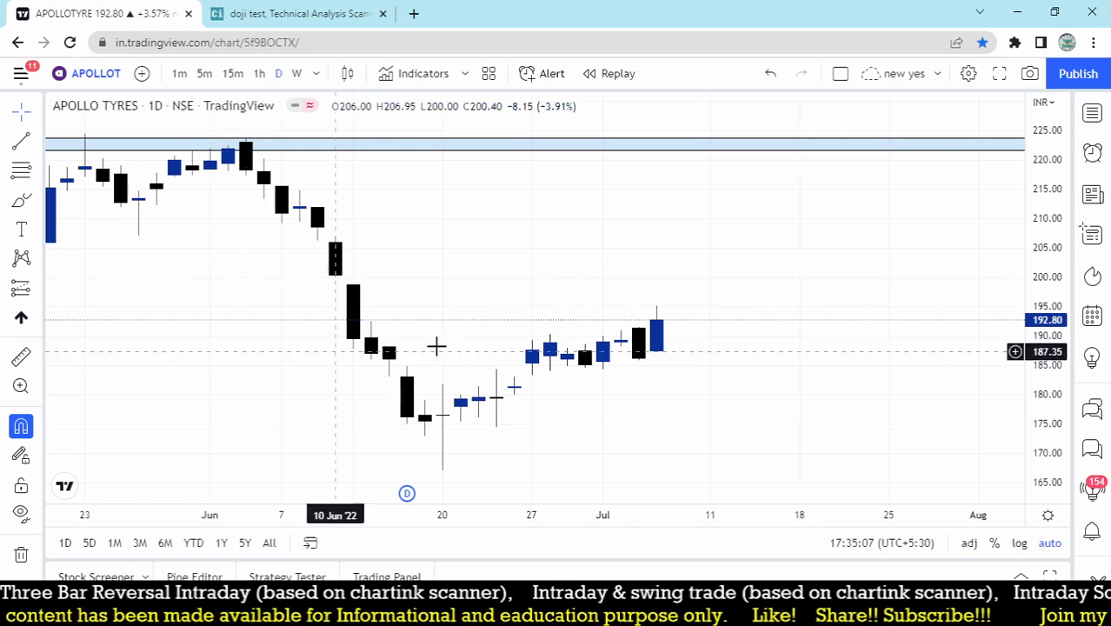
{"action": "type", "text": "IGL"}
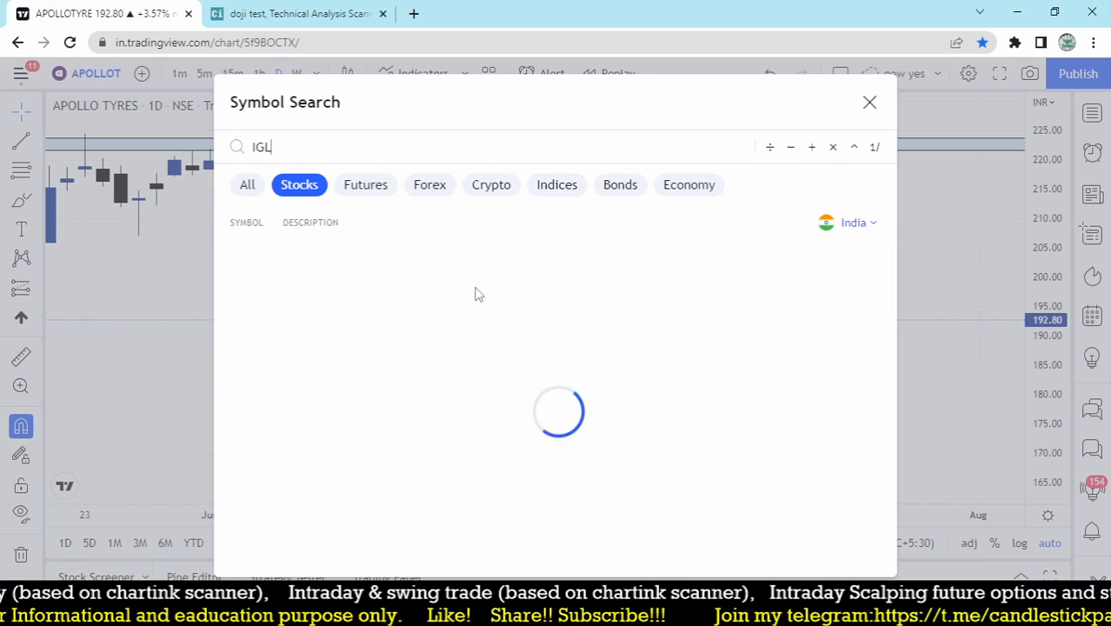
{"action": "left_click", "coordinate": [403, 257]}
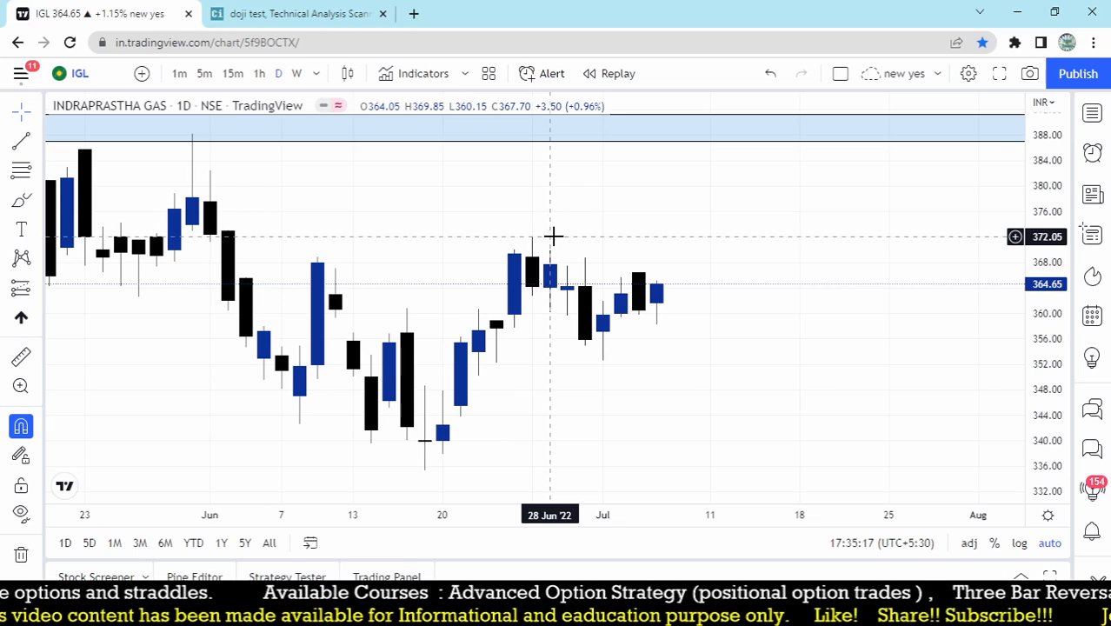
- Load the NSE DLF chart and frame its June 2022 candles
{"action": "type", "text": "DLF"}
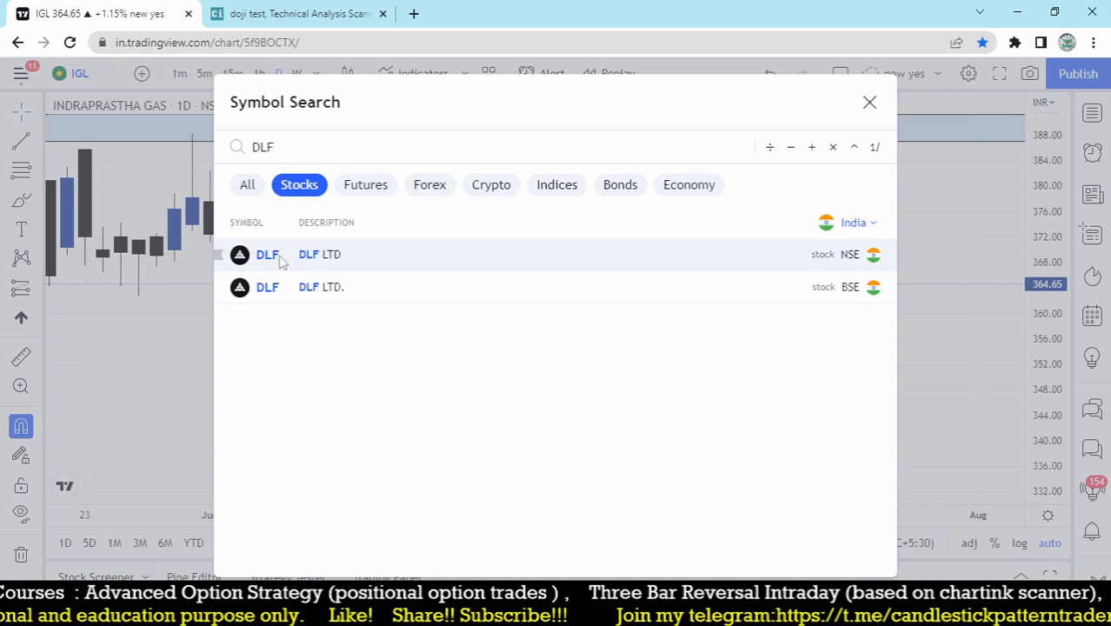
{"action": "left_click", "coordinate": [313, 262]}
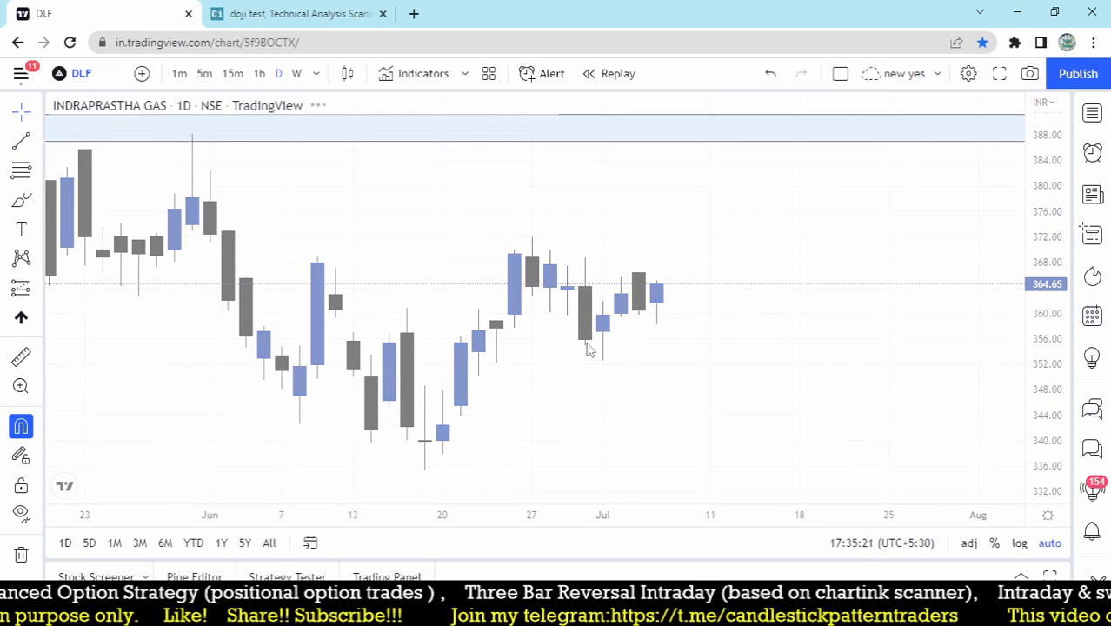
{"action": "left_click_drag", "start_coordinate": [522, 250], "coordinate": [699, 260]}
{"action": "scroll", "coordinate": [700, 301], "scroll_direction": "up", "scroll_amount": 1}
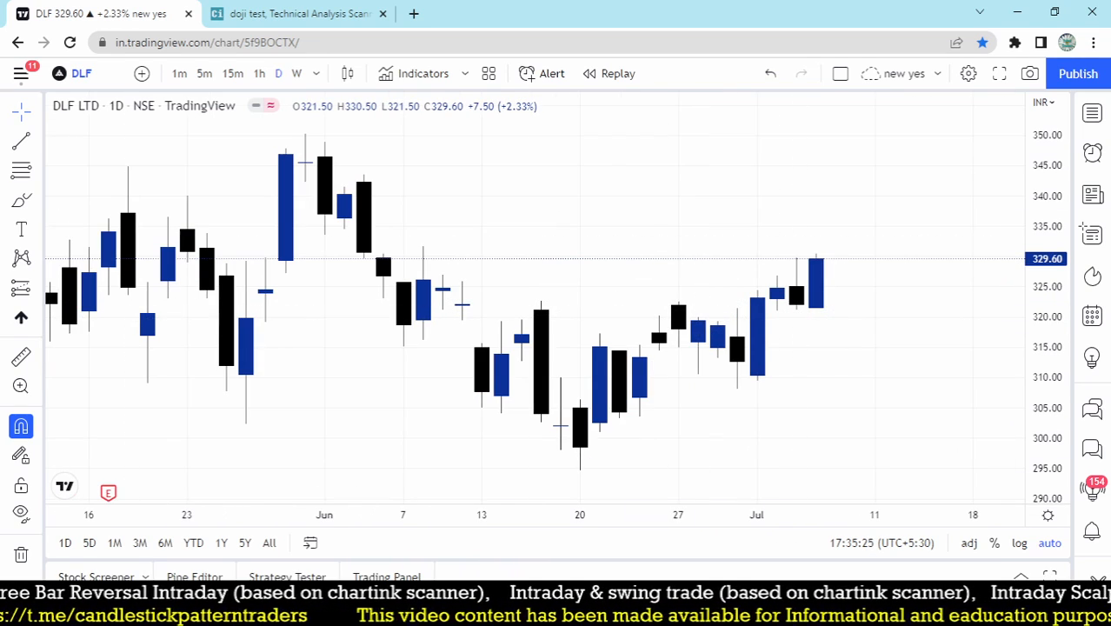
- Circle the 17 June doji on the DLF chart, underline its low, and draw an X beside the line
{"action": "mouse_move", "coordinate": [558, 374]}
{"action": "left_mouse_down"}
{"action": "mouse_move", "coordinate": [549, 387]}
{"action": "mouse_move", "coordinate": [563, 453]}
{"action": "mouse_move", "coordinate": [572, 395]}
{"action": "mouse_move", "coordinate": [558, 377]}
{"action": "left_mouse_up"}
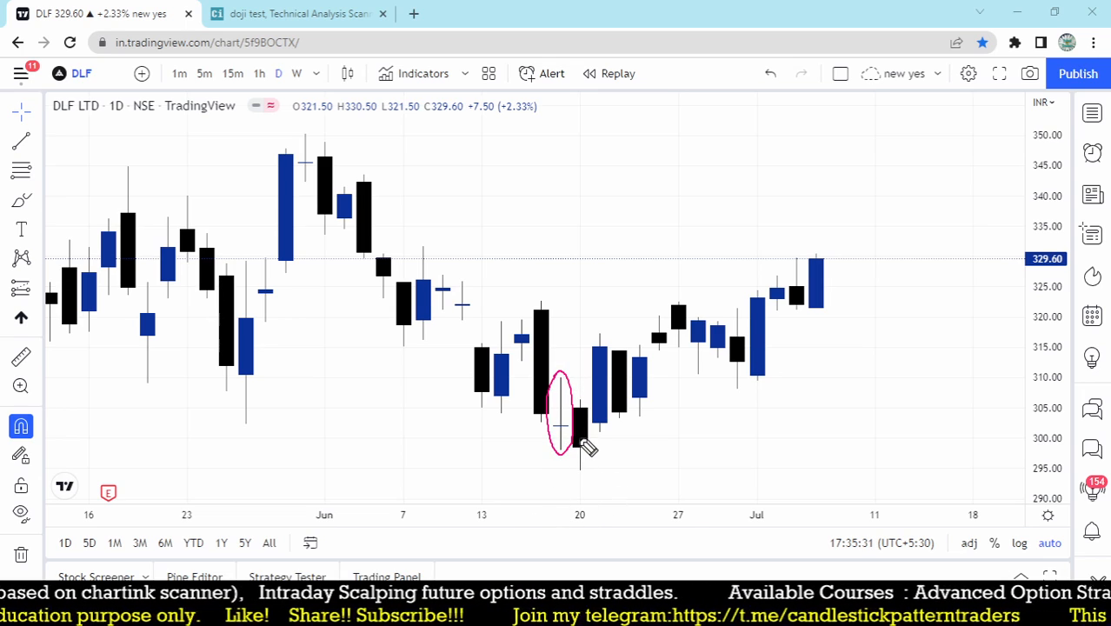
{"action": "mouse_move", "coordinate": [557, 451]}
{"action": "left_mouse_down"}
{"action": "mouse_move", "coordinate": [621, 448]}
{"action": "mouse_move", "coordinate": [637, 491]}
{"action": "left_mouse_up"}
{"action": "left_click_drag", "start_coordinate": [643, 450], "coordinate": [676, 508]}
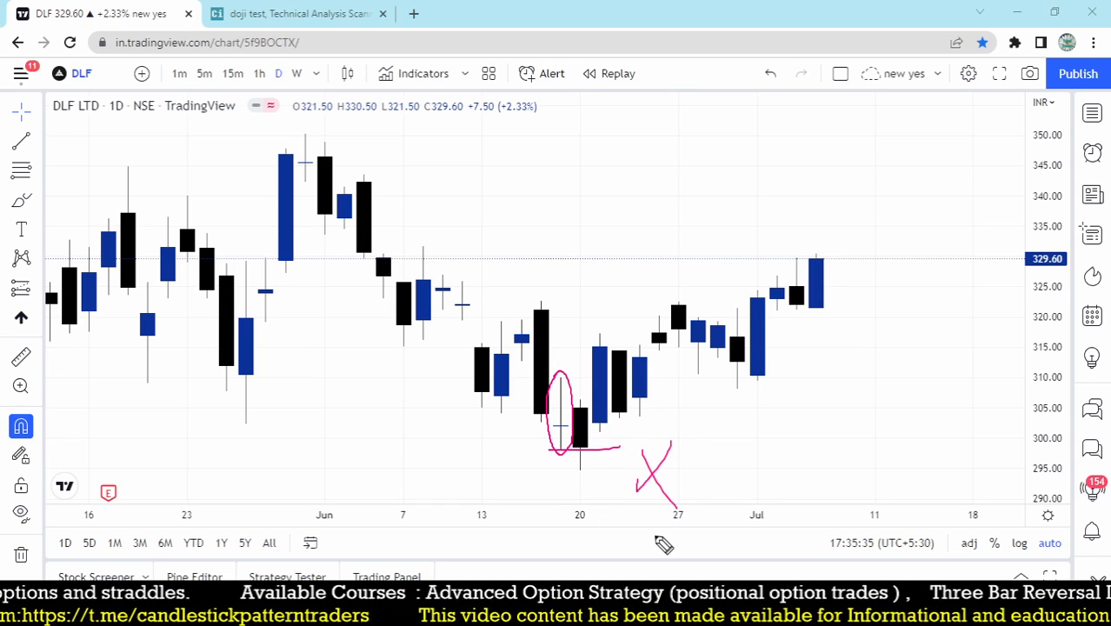
- Trace DLF's decline into the doji, outline the next candle, and mark the doji's high with the rise that follows
{"action": "left_click_drag", "start_coordinate": [275, 180], "coordinate": [295, 186]}
{"action": "mouse_move", "coordinate": [342, 174]}
{"action": "left_mouse_down"}
{"action": "mouse_move", "coordinate": [478, 372]}
{"action": "mouse_move", "coordinate": [567, 471]}
{"action": "mouse_move", "coordinate": [572, 459]}
{"action": "left_mouse_up"}
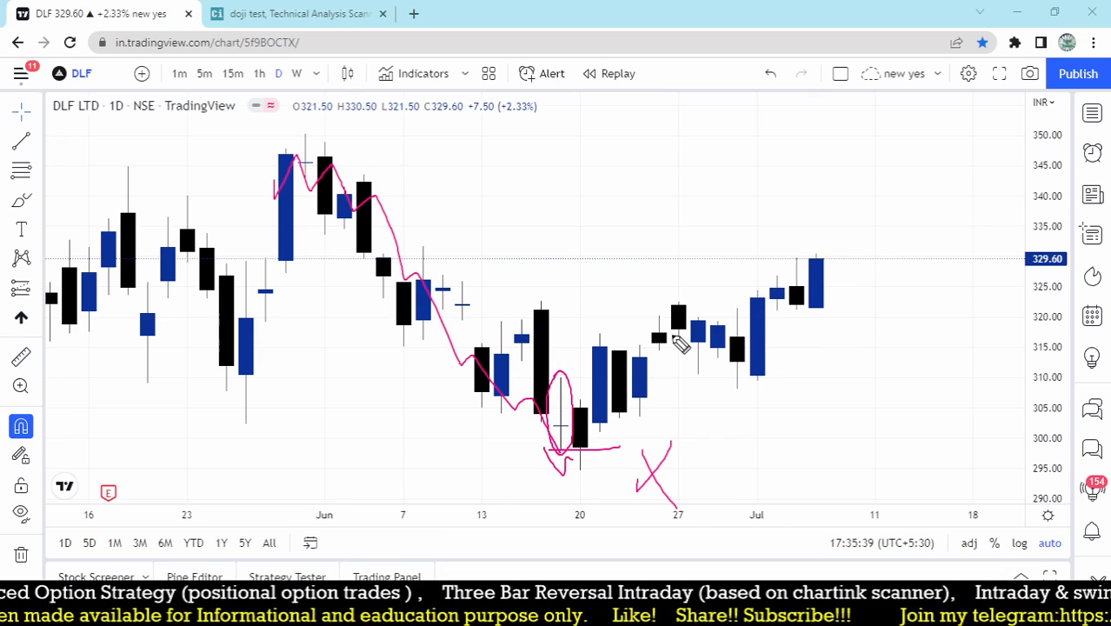
{"action": "mouse_move", "coordinate": [584, 403]}
{"action": "left_mouse_down"}
{"action": "mouse_move", "coordinate": [574, 453]}
{"action": "mouse_move", "coordinate": [594, 467]}
{"action": "mouse_move", "coordinate": [594, 395]}
{"action": "mouse_move", "coordinate": [576, 410]}
{"action": "mouse_move", "coordinate": [581, 458]}
{"action": "left_mouse_up"}
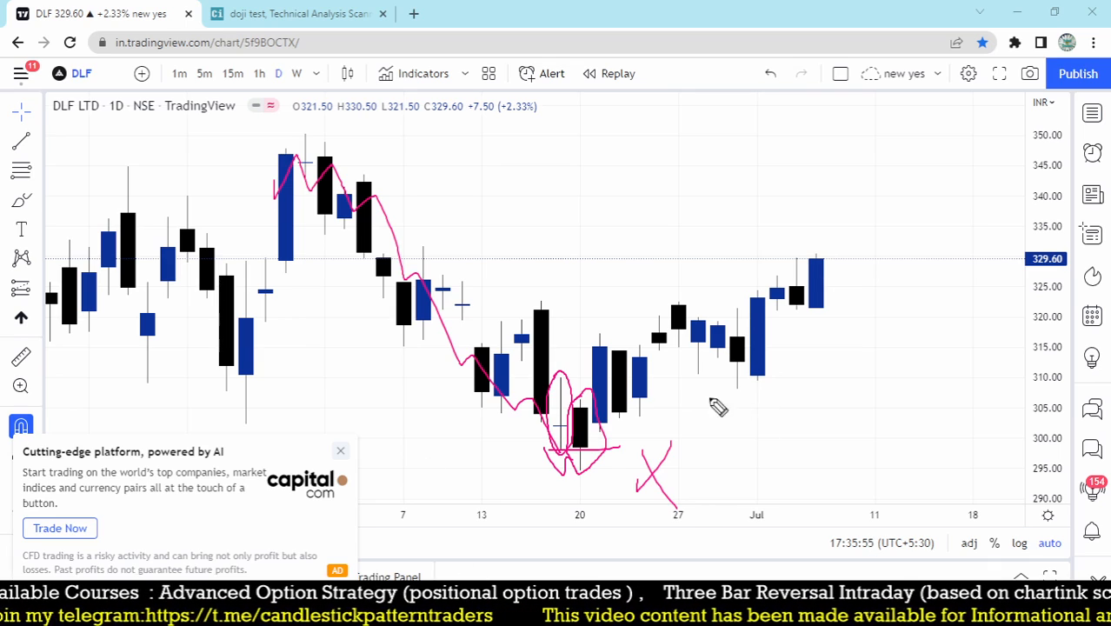
{"action": "mouse_move", "coordinate": [558, 378]}
{"action": "left_mouse_down"}
{"action": "mouse_move", "coordinate": [692, 380]}
{"action": "mouse_move", "coordinate": [666, 365]}
{"action": "mouse_move", "coordinate": [808, 251]}
{"action": "left_mouse_up"}
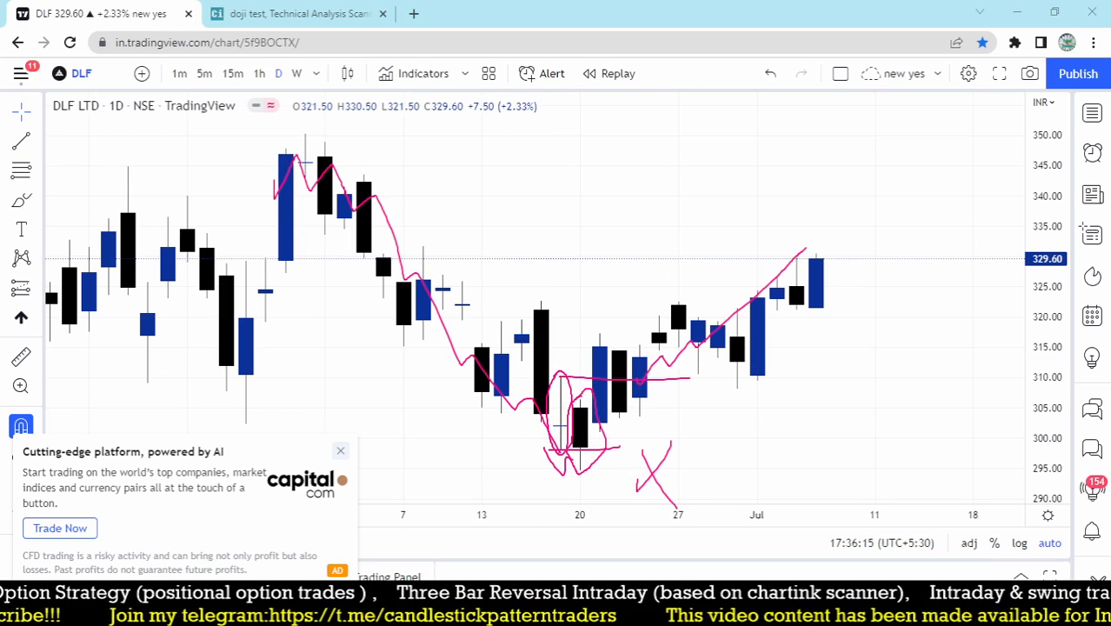
- Return to all Chartink backtest results, open the industrials bar just before 17 June, and load NSE Petronet LNG in TradingView
{"action": "left_click", "coordinate": [296, 14]}
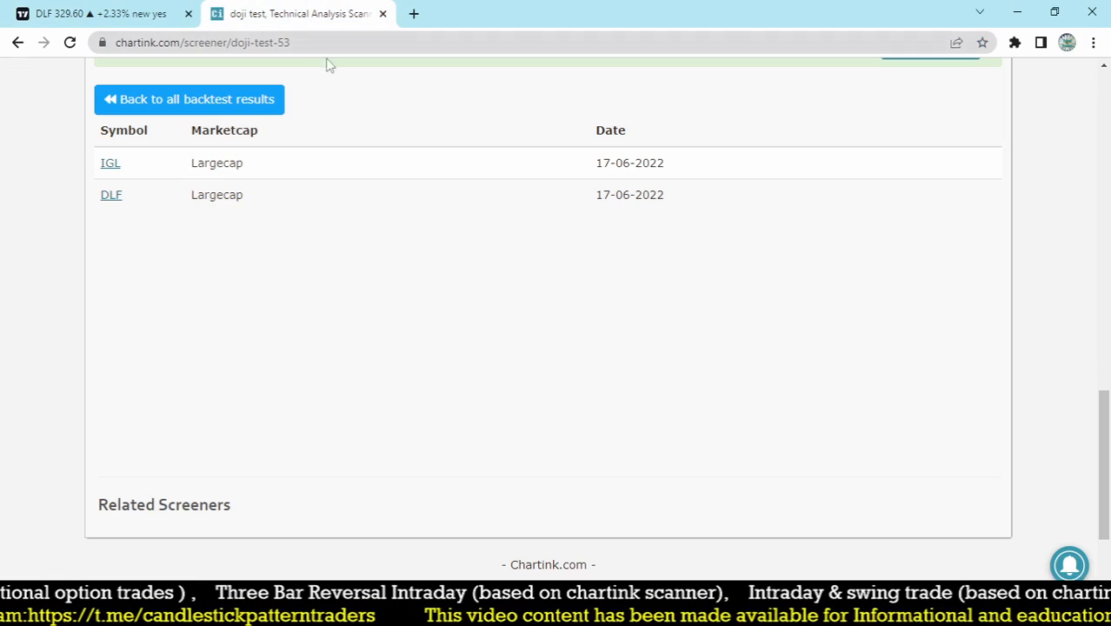
{"action": "left_click", "coordinate": [129, 105]}
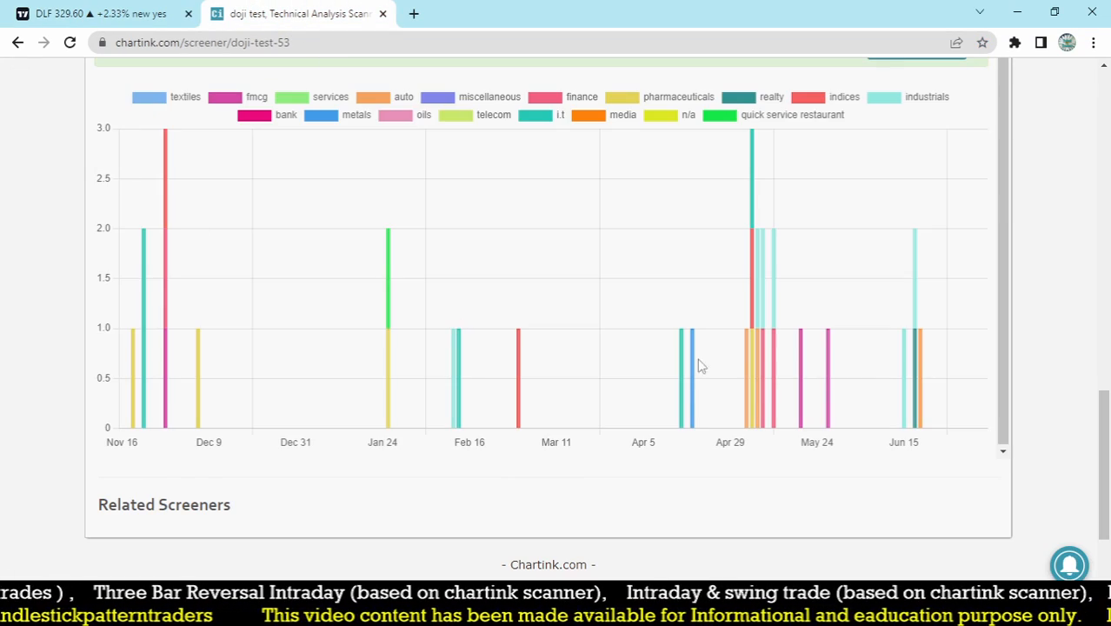
{"action": "left_click", "coordinate": [904, 397]}
{"action": "key", "text": "ctrl+Tab"}
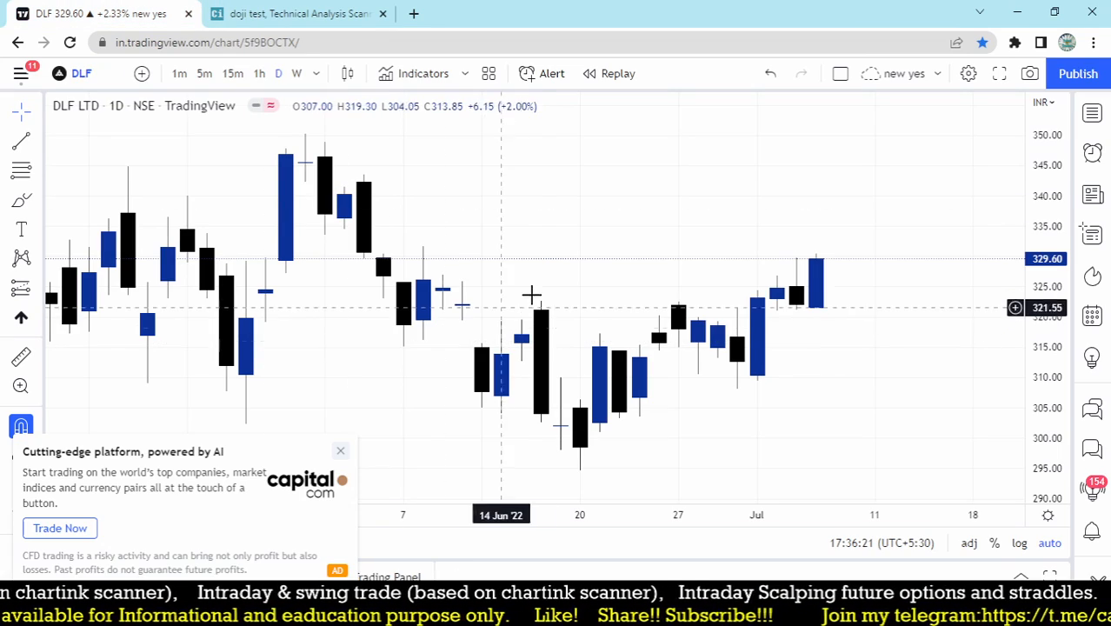
{"action": "type", "text": "PETR"}
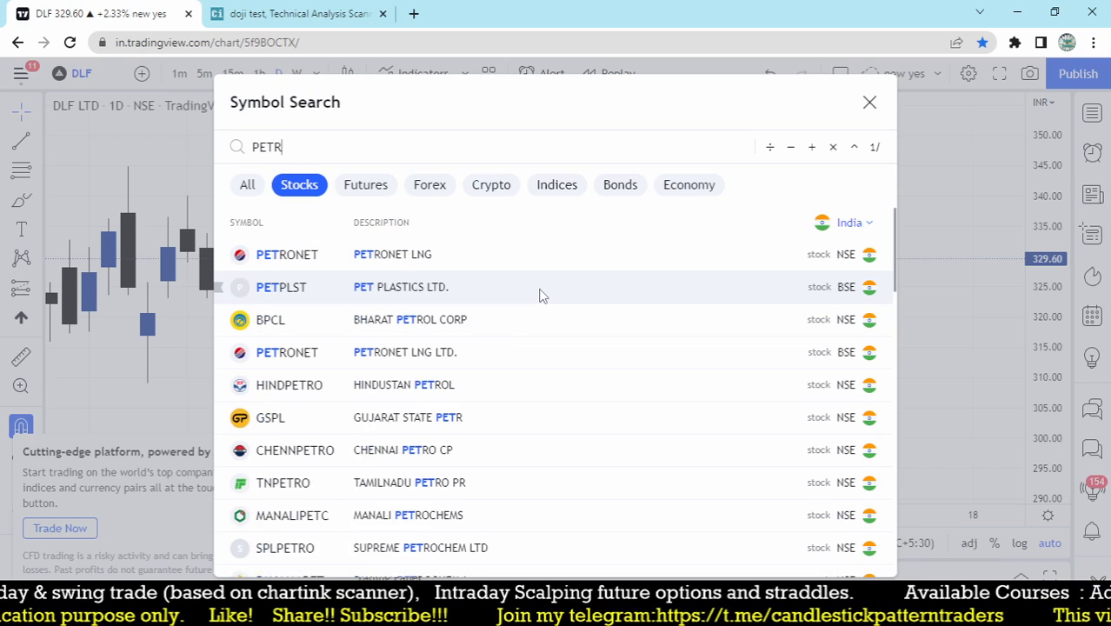
{"action": "key", "text": "Return"}
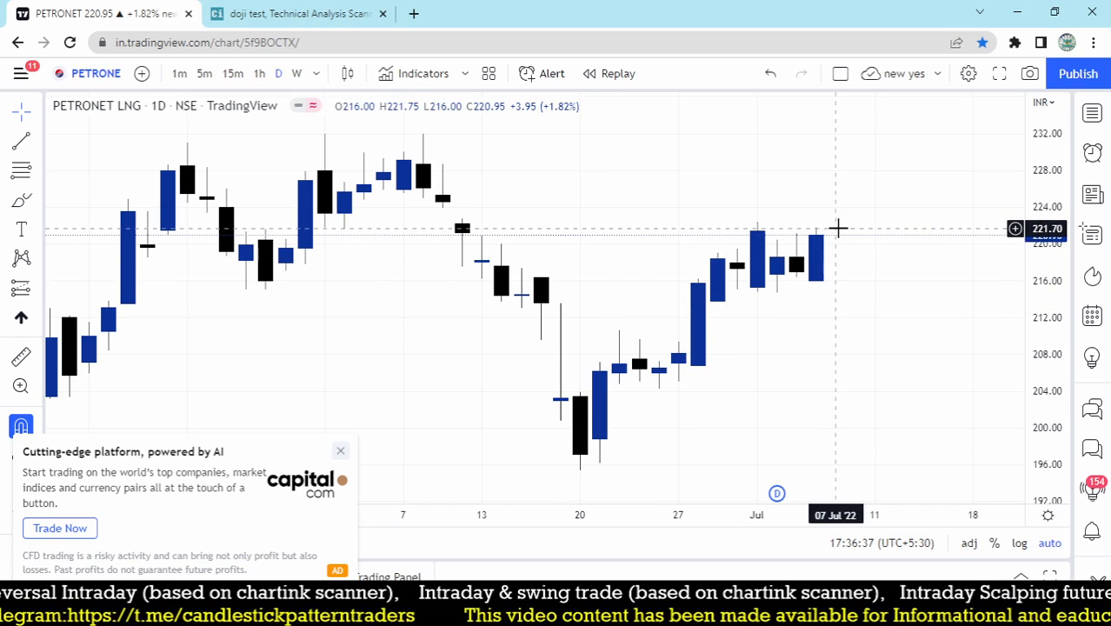
- Open Chartink's 26 May 2022 backtest result and check that date's candle on the NSE Tata Consumer chart in TradingView
{"action": "left_click", "coordinate": [296, 11]}
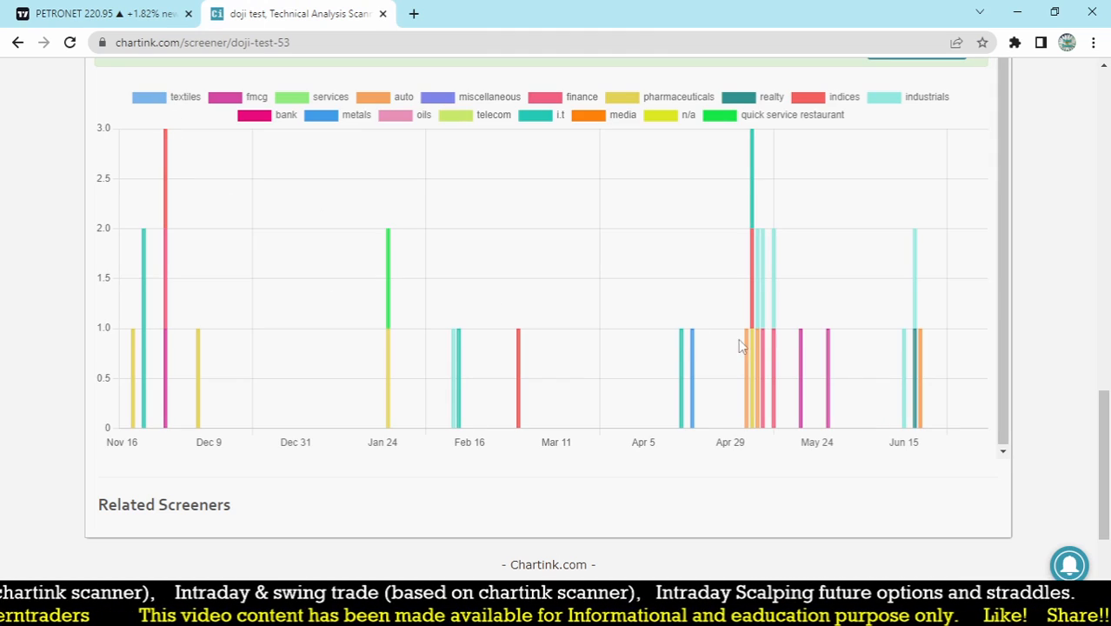
{"action": "left_click", "coordinate": [829, 404]}
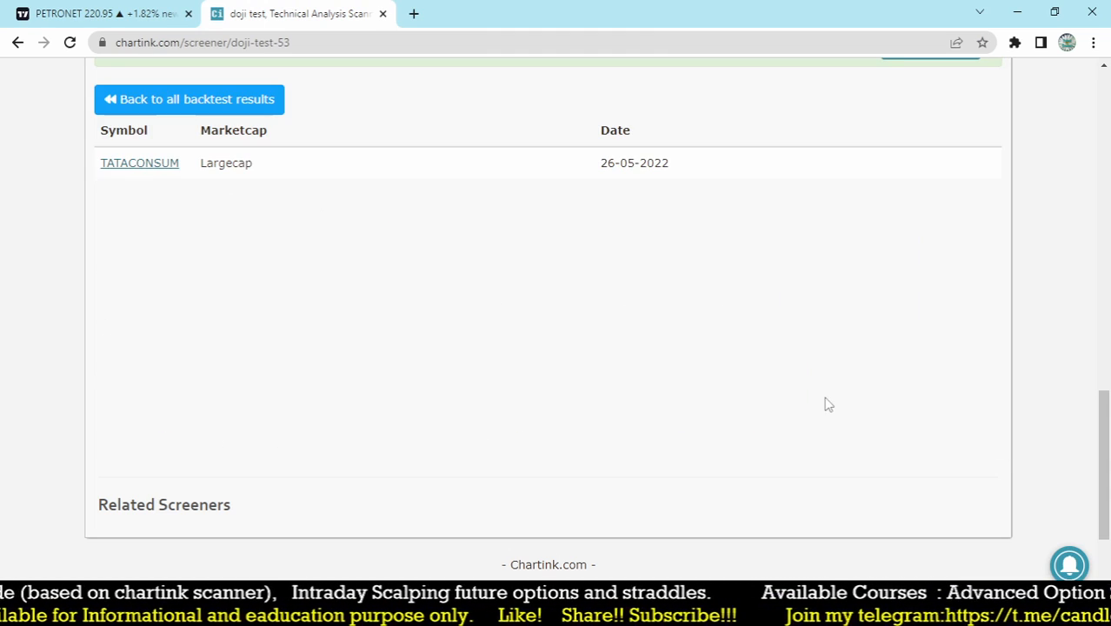
{"action": "left_click", "coordinate": [96, 14]}
{"action": "type", "text": "TATACON"}
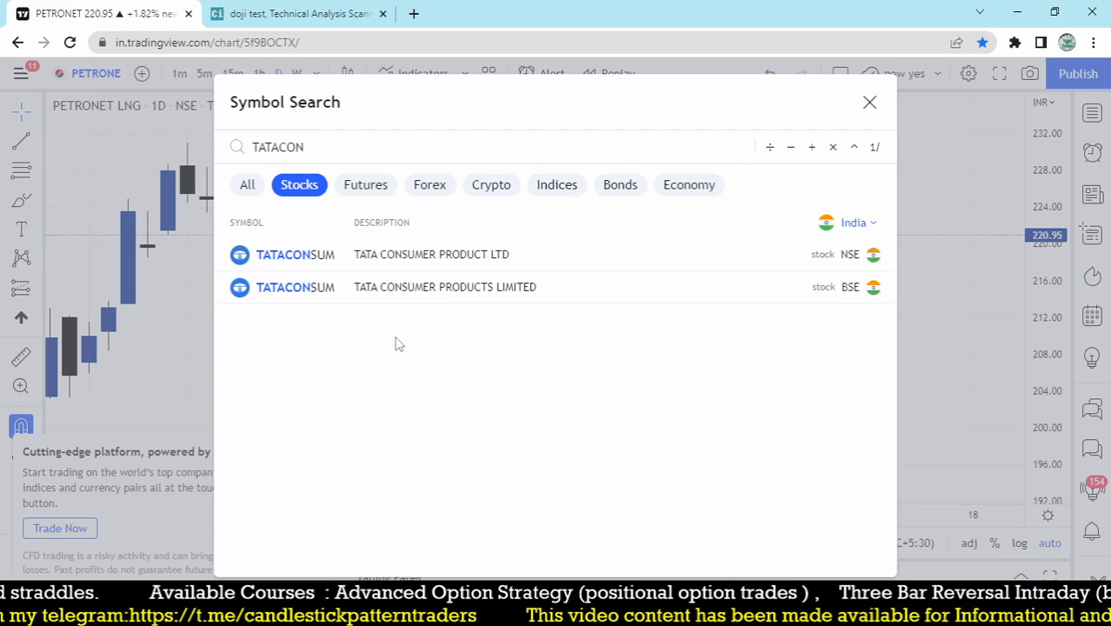
{"action": "left_click", "coordinate": [389, 263]}
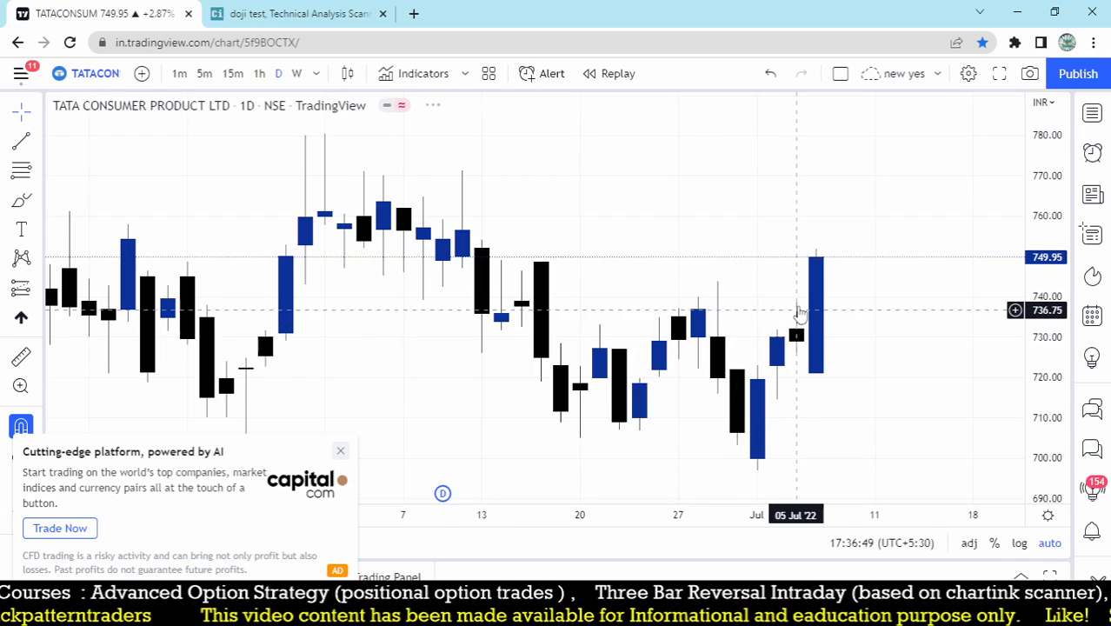
{"action": "scroll", "coordinate": [801, 321], "scroll_direction": "down", "scroll_amount": 4}
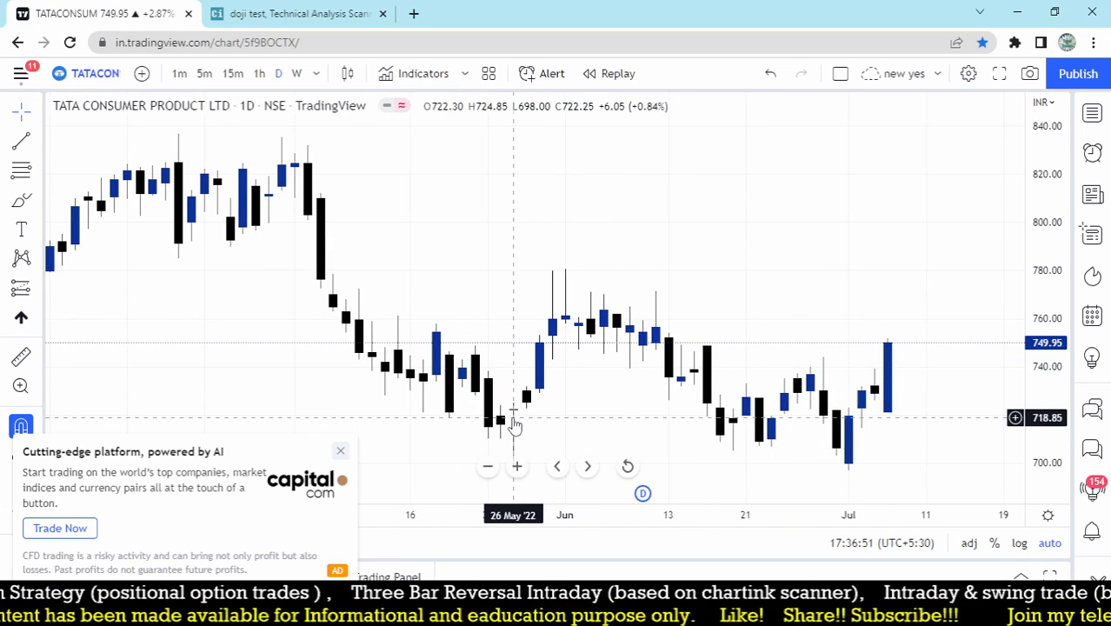
{"action": "left_click", "coordinate": [296, 14]}
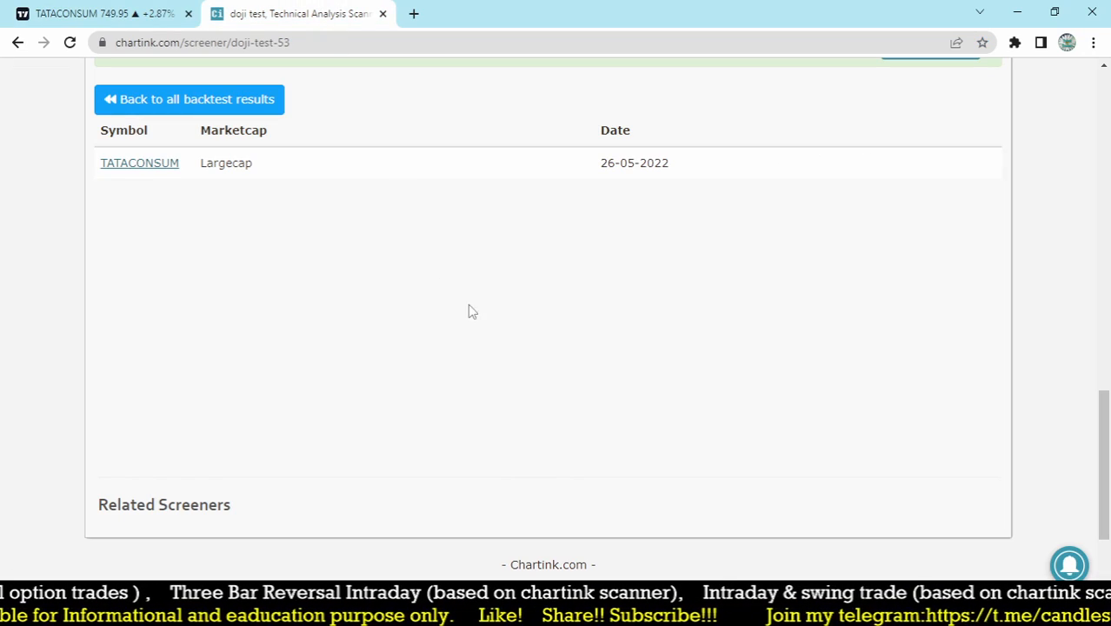
{"action": "left_click", "coordinate": [150, 13]}
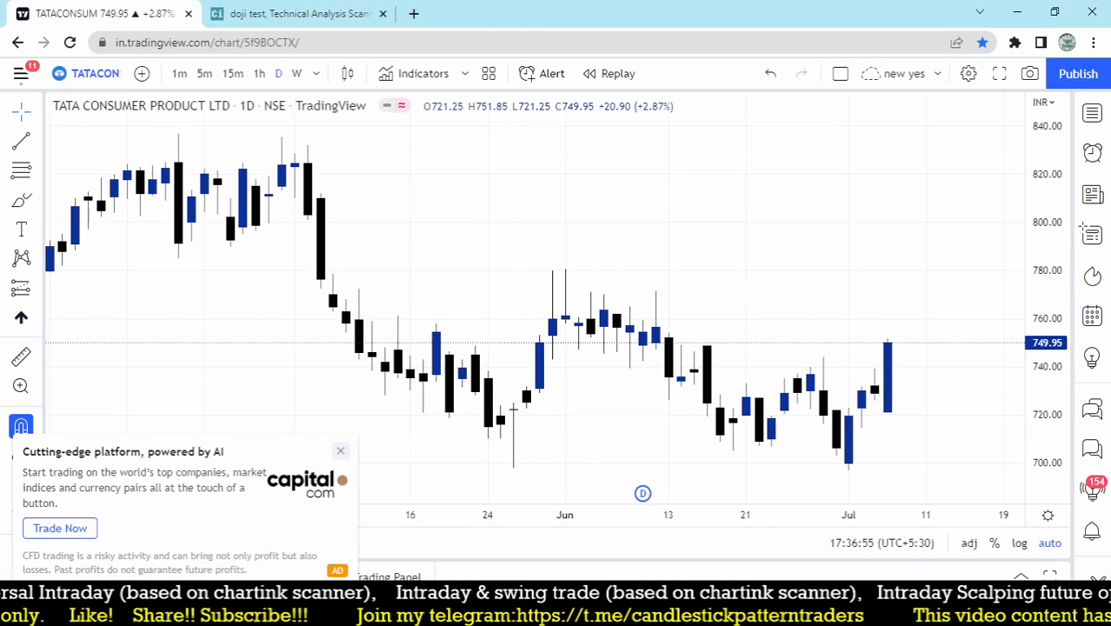
- Circle the 26 May doji on the Tata Consumer chart, trace the decline and rebound, and line the rebound's high
{"action": "mouse_move", "coordinate": [521, 407]}
{"action": "left_mouse_down"}
{"action": "mouse_move", "coordinate": [496, 461]}
{"action": "mouse_move", "coordinate": [516, 398]}
{"action": "mouse_move", "coordinate": [499, 406]}
{"action": "left_mouse_up"}
{"action": "mouse_move", "coordinate": [254, 219]}
{"action": "left_mouse_down"}
{"action": "mouse_move", "coordinate": [297, 149]}
{"action": "mouse_move", "coordinate": [372, 298]}
{"action": "mouse_move", "coordinate": [468, 424]}
{"action": "mouse_move", "coordinate": [550, 390]}
{"action": "mouse_move", "coordinate": [589, 272]}
{"action": "left_mouse_up"}
{"action": "left_click_drag", "start_coordinate": [514, 265], "coordinate": [672, 262]}
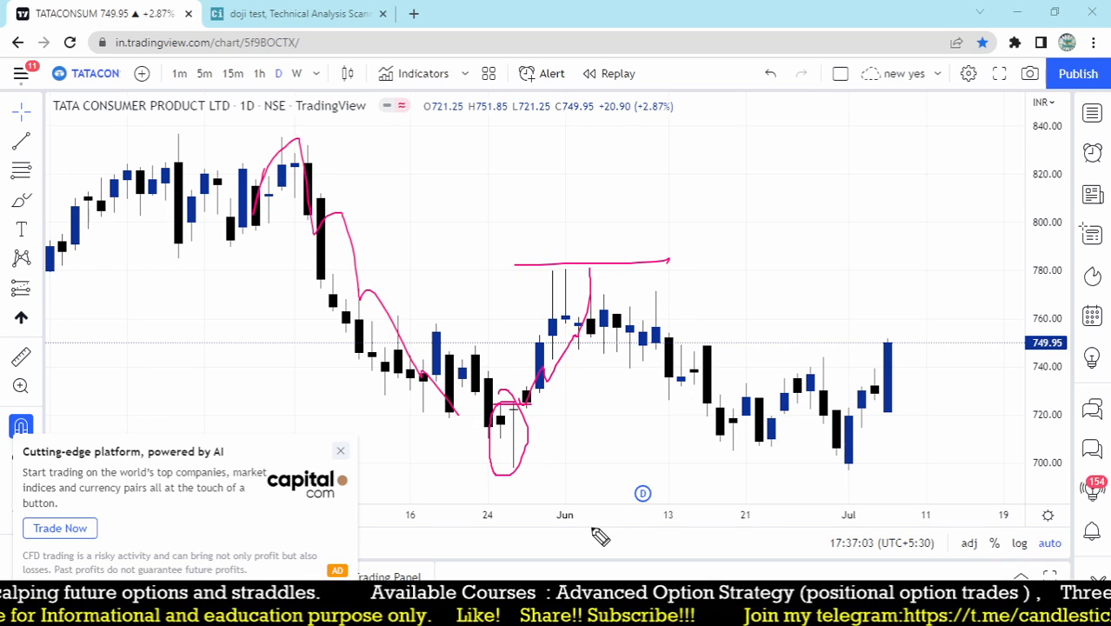